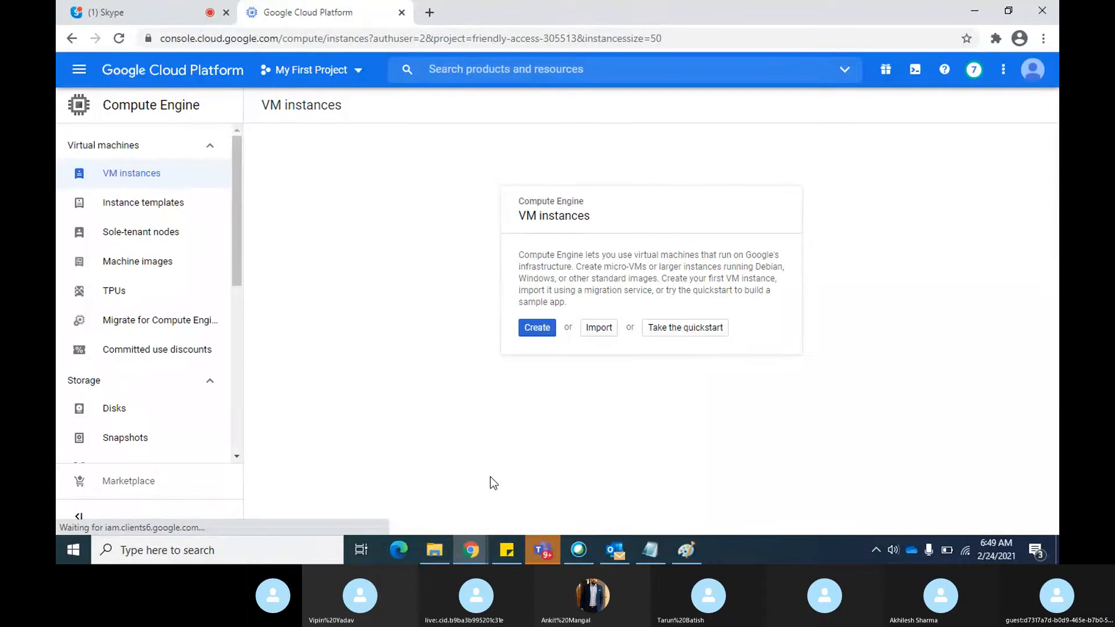
Start creating a new VM instance and review the available regions, keeping us-central1 (Iowa)
click(545, 329)
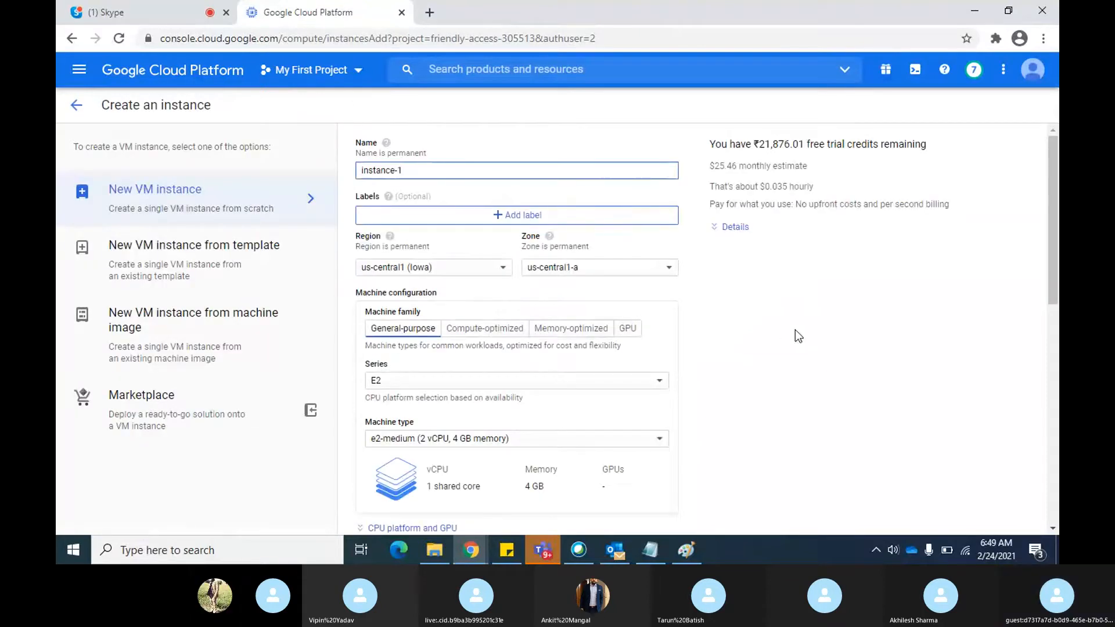
scroll(691, 343, down, 1)
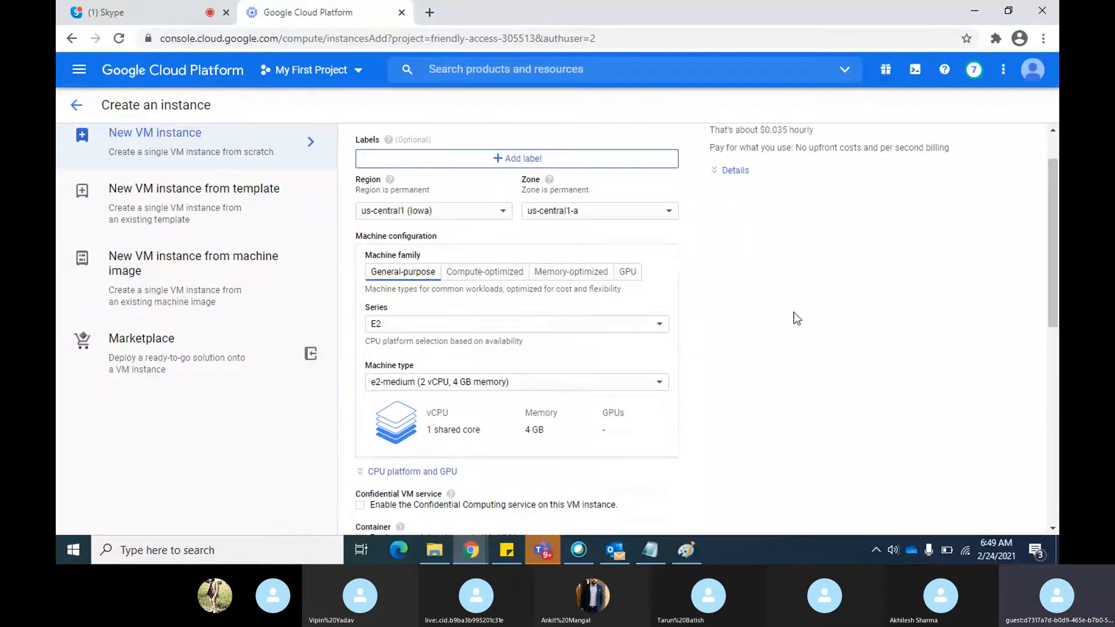
scroll(797, 318, down, 1)
scroll(795, 317, down, 1)
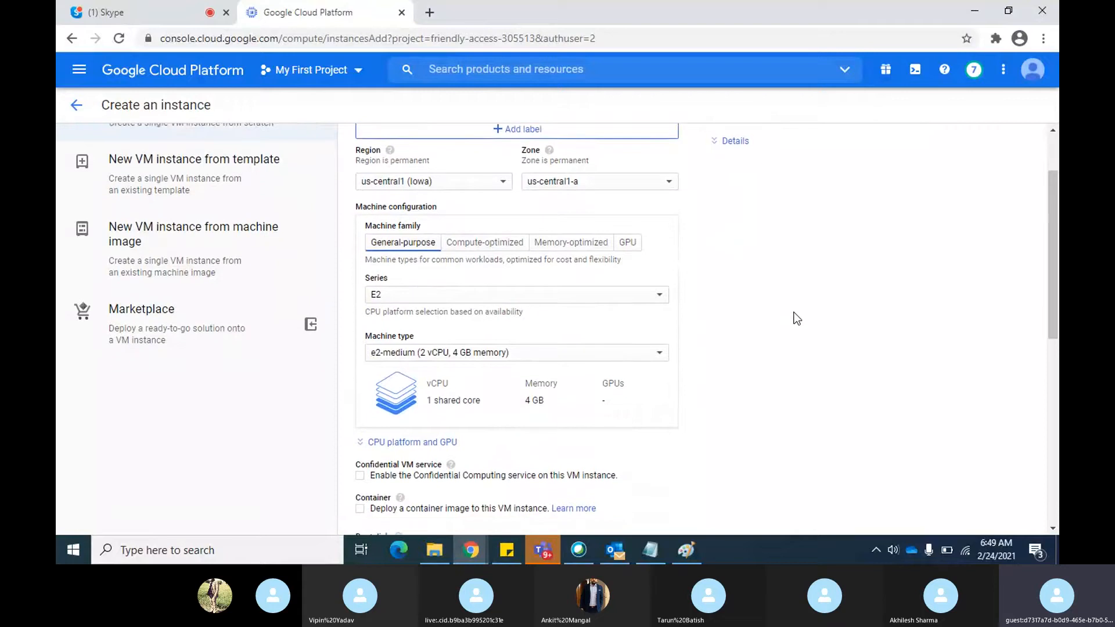
scroll(794, 279, up, 2)
scroll(794, 275, down, 1)
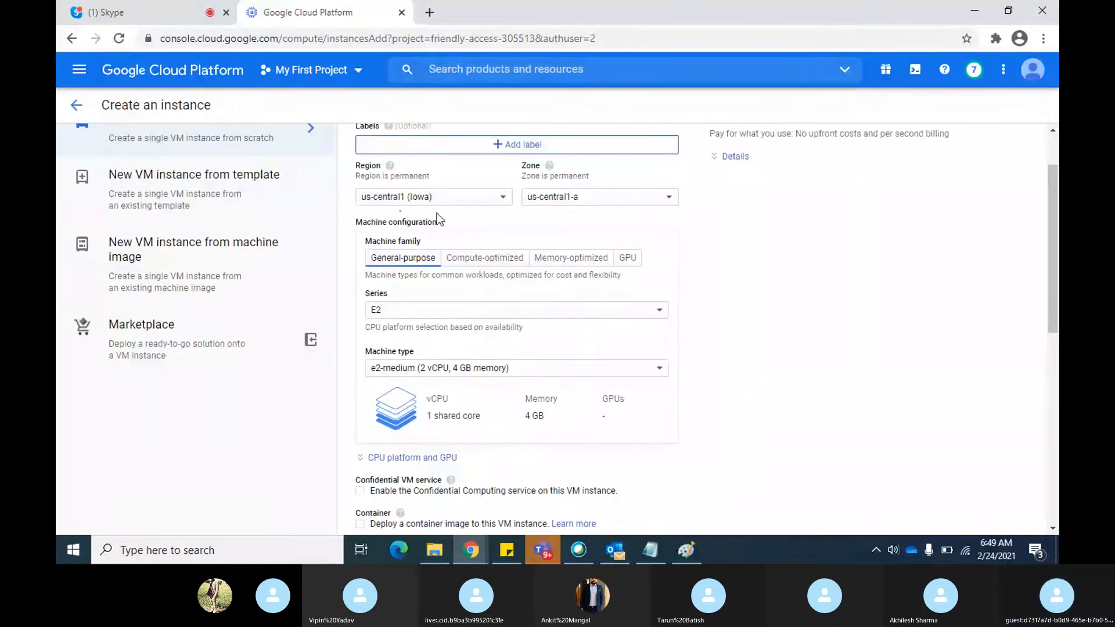
click(503, 200)
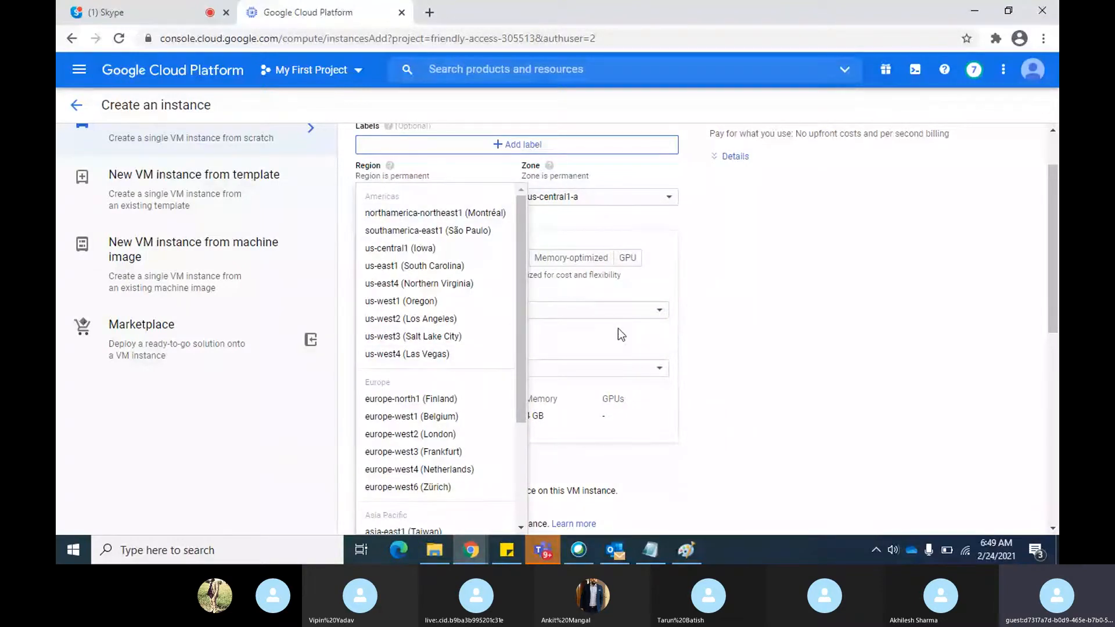
click(869, 337)
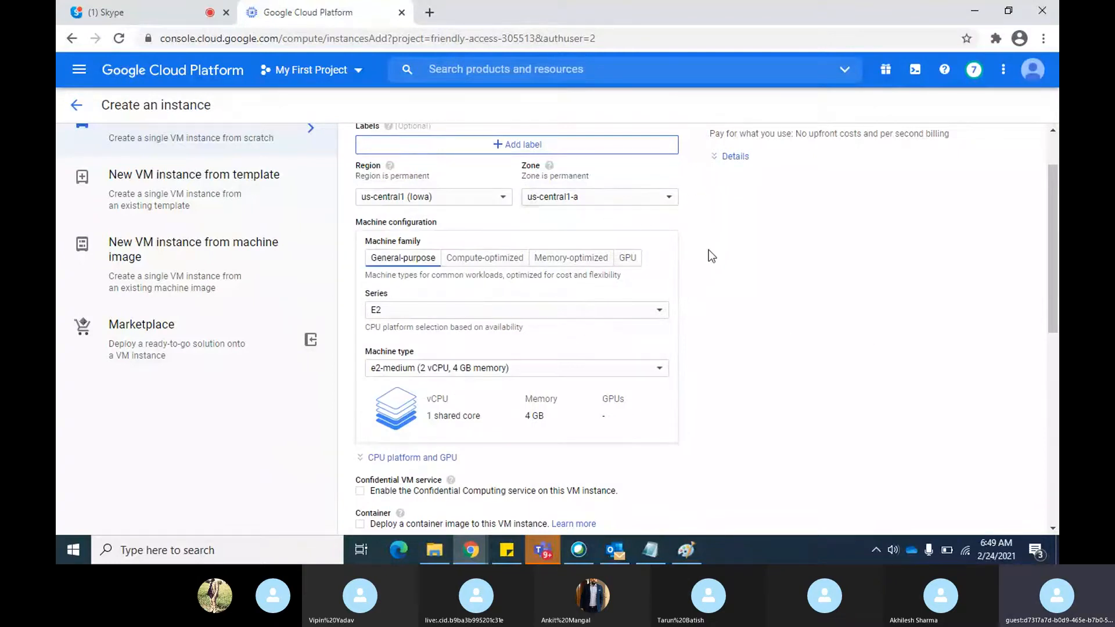
Review the boot disk's operating system and version choices, and confirm Debian GNU/Linux 10 (buster) on a 10 GB balanced persistent disk
scroll(709, 250, down, 2)
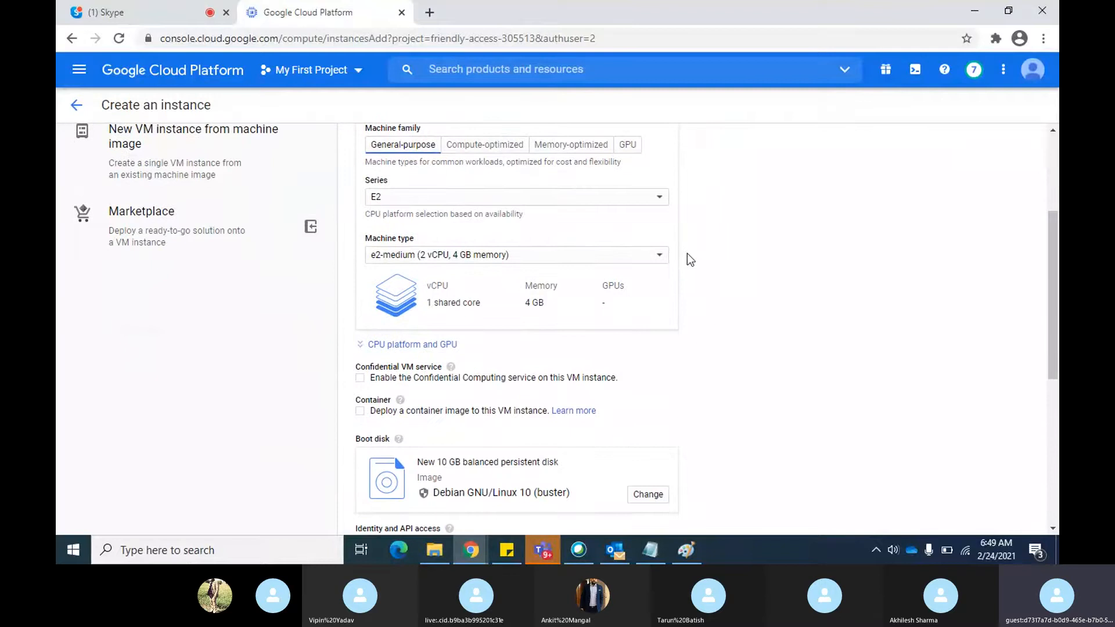
scroll(689, 259, down, 3)
scroll(690, 259, down, 1)
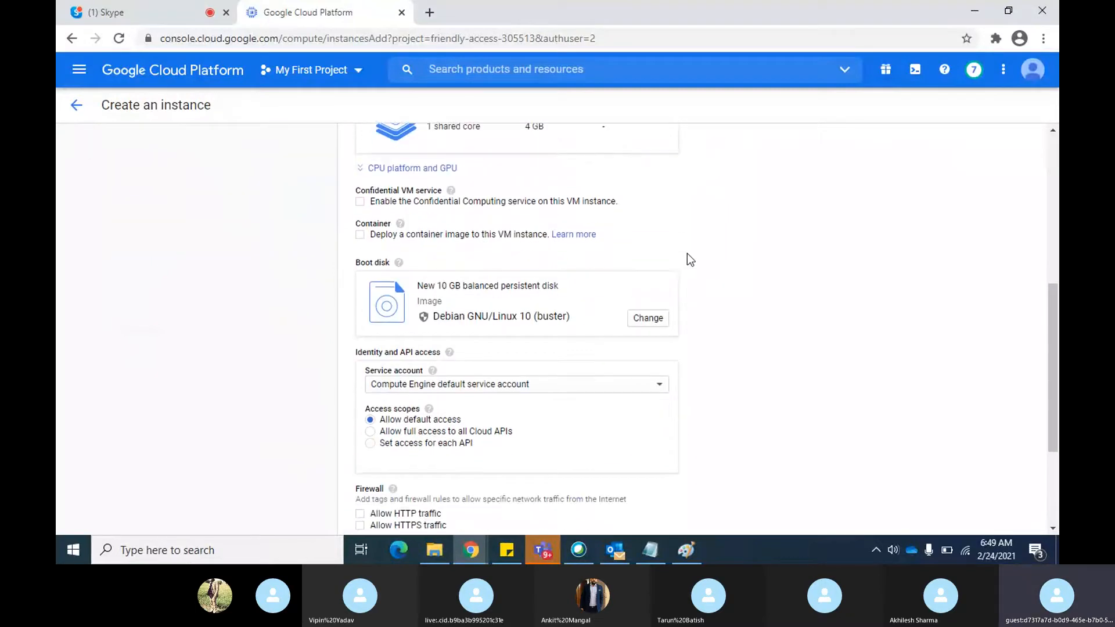
scroll(688, 254, down, 2)
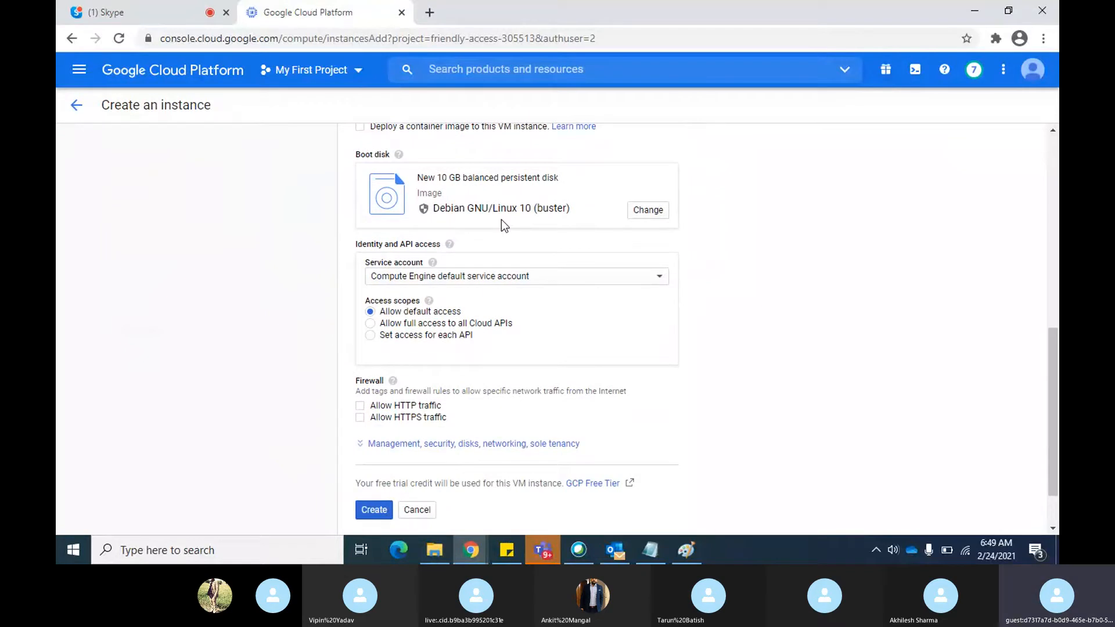
click(653, 210)
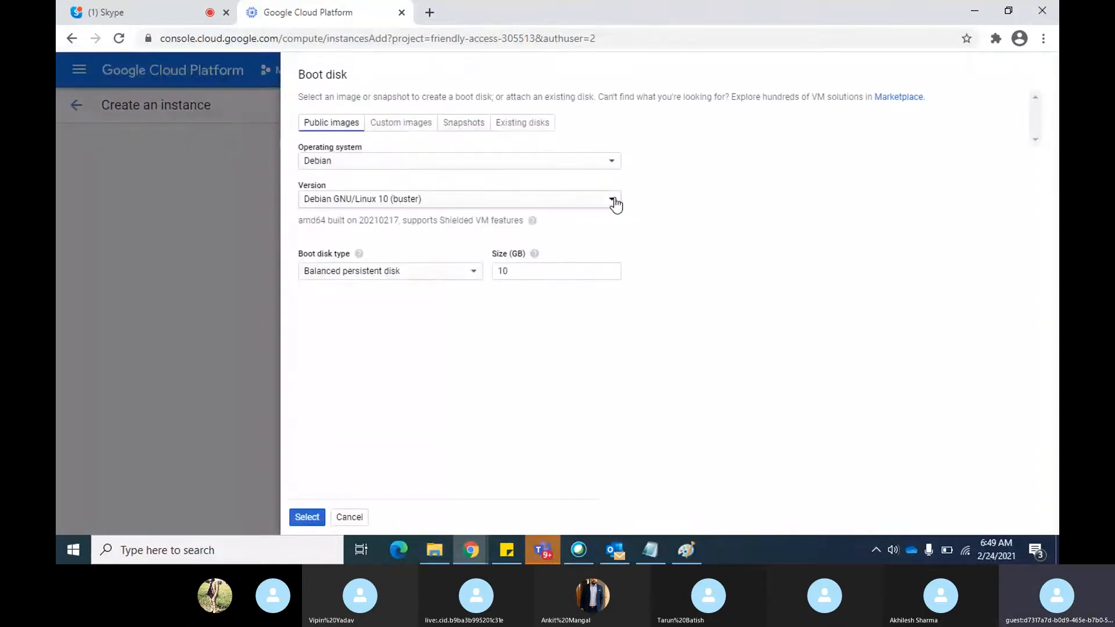
click(613, 202)
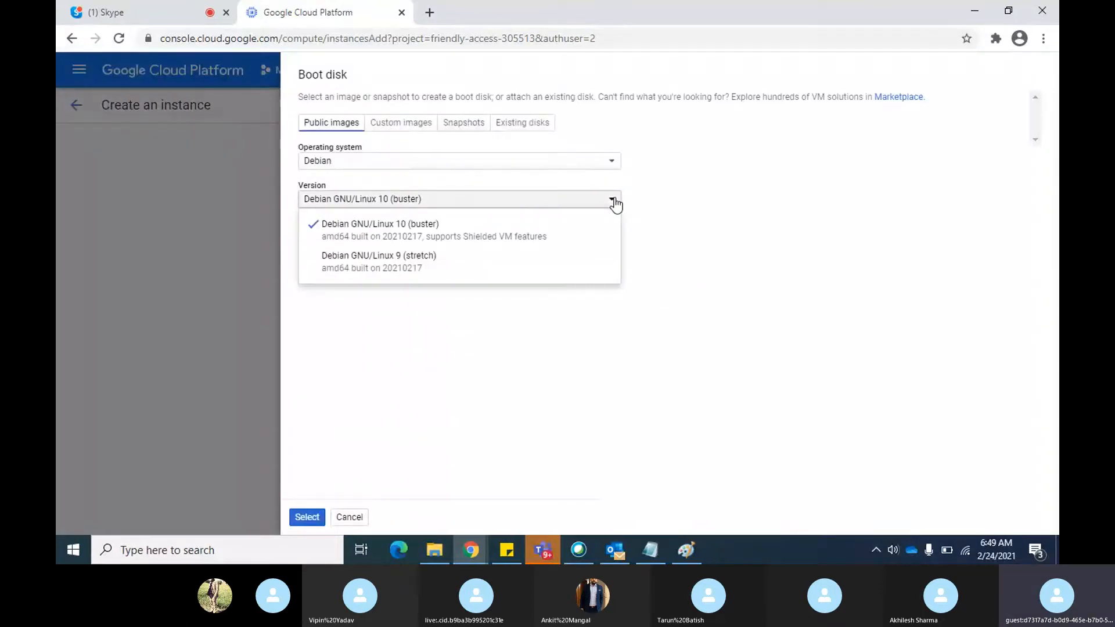
click(600, 165)
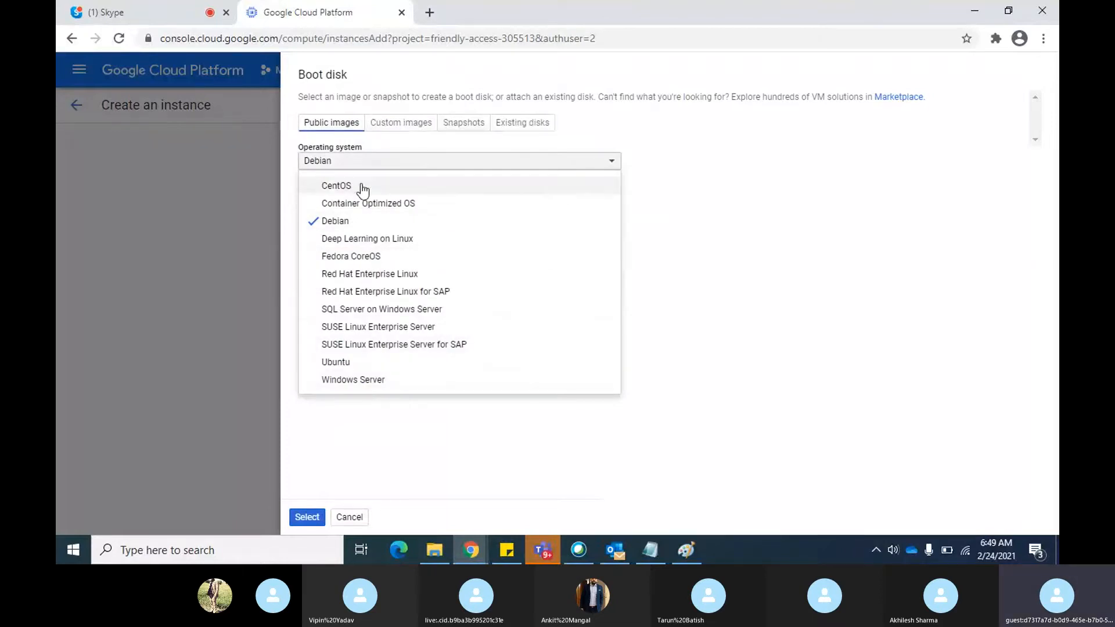
click(709, 337)
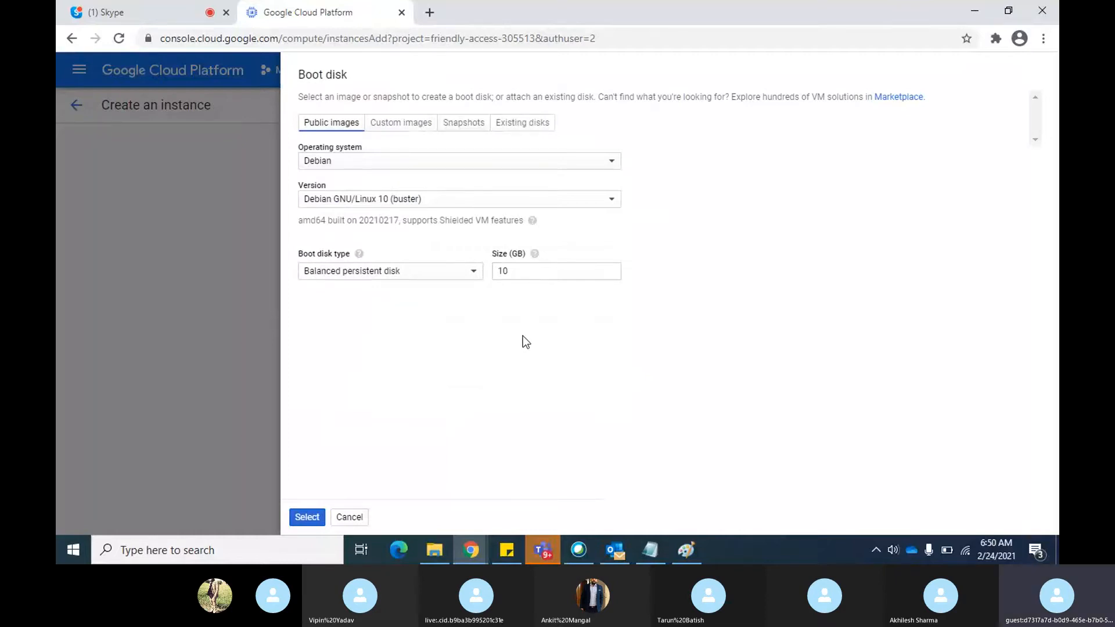
click(306, 517)
Expand the instance's advanced settings and examine the management, security and disk options
scroll(313, 523, down, 1)
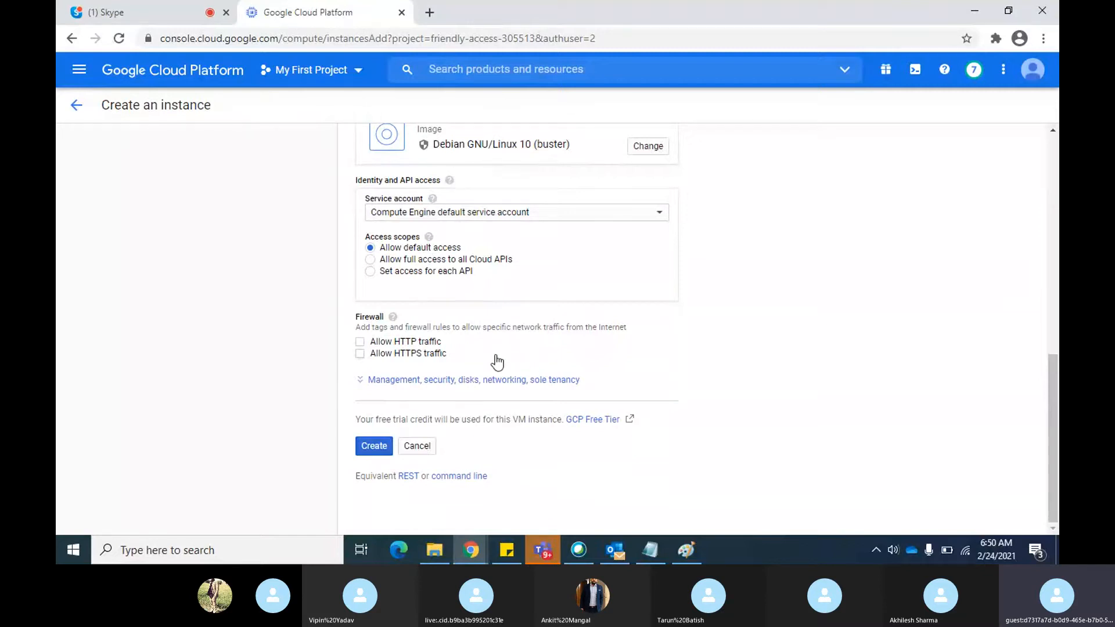
click(363, 387)
scroll(832, 305, down, 4)
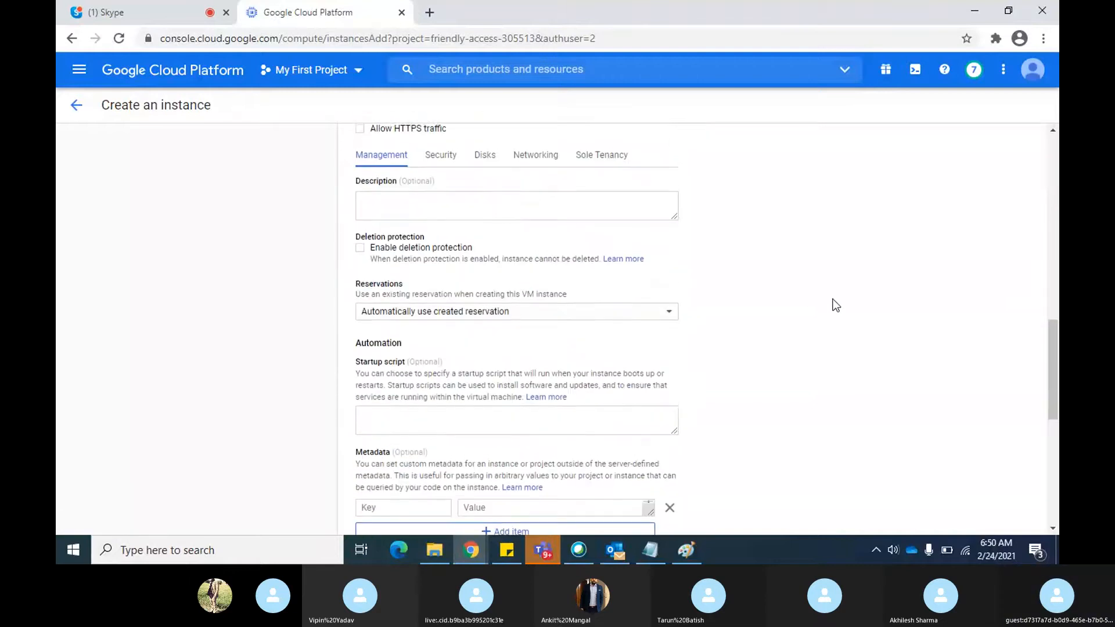
scroll(835, 306, down, 3)
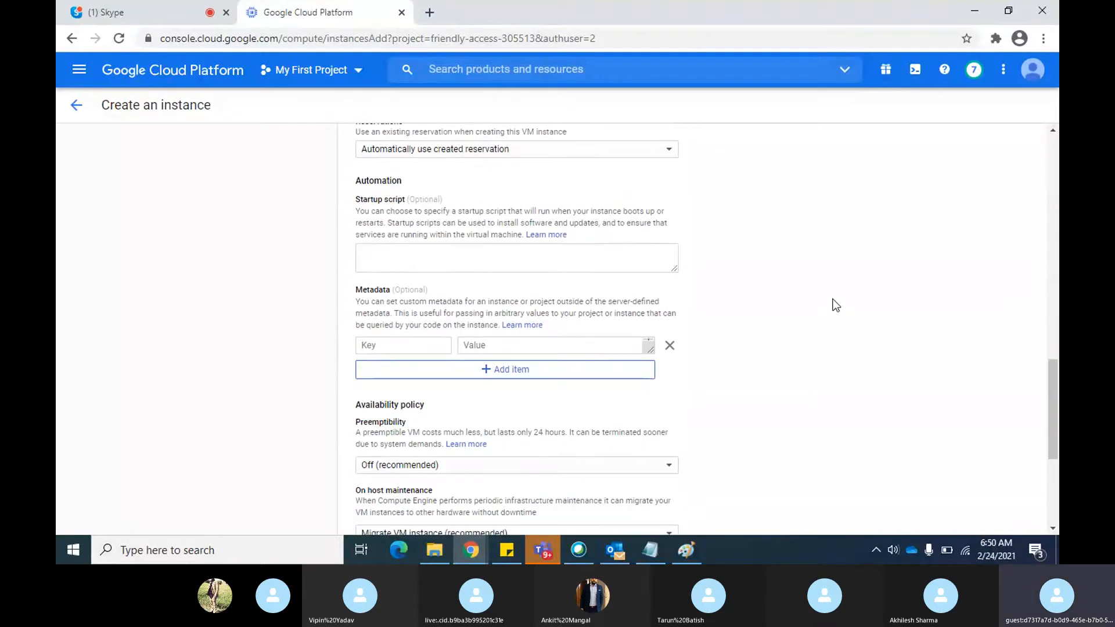
scroll(835, 305, down, 4)
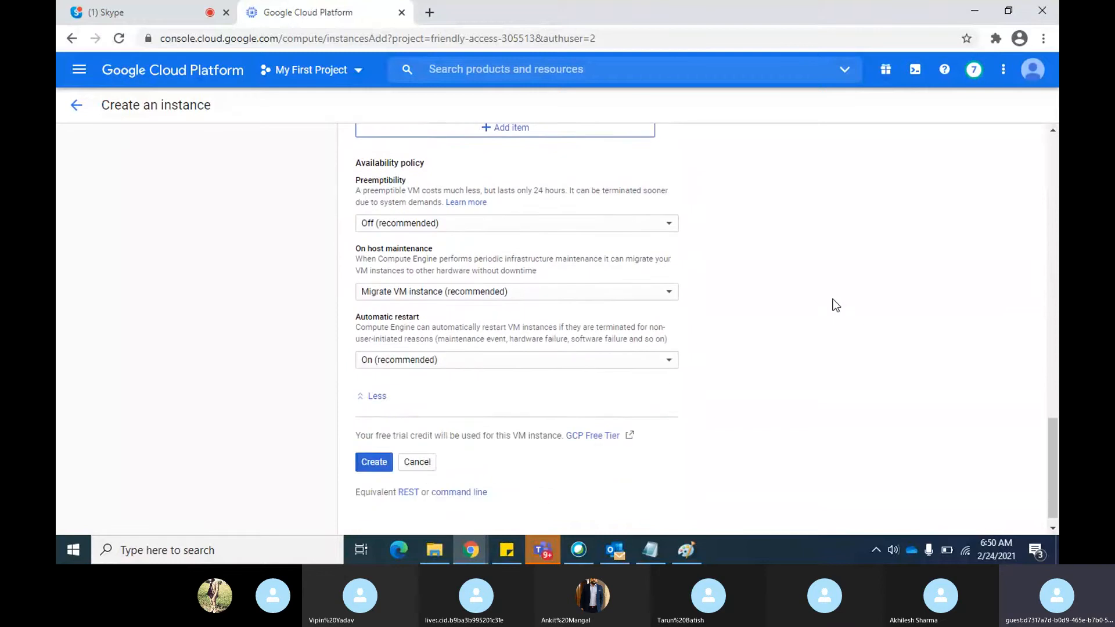
scroll(835, 304, up, 5)
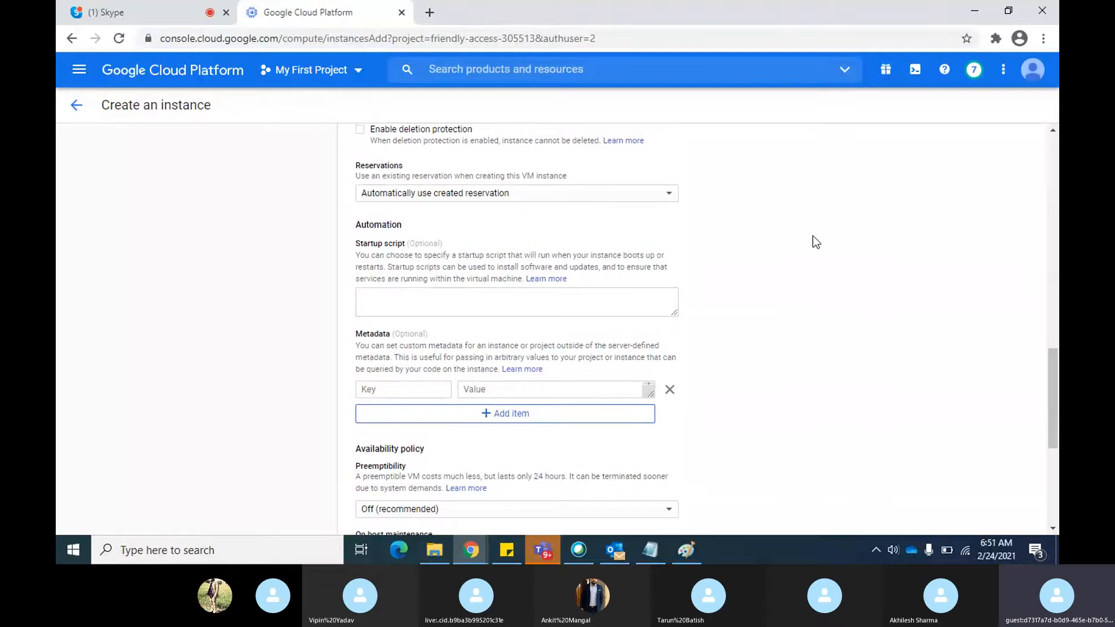
scroll(815, 243, up, 3)
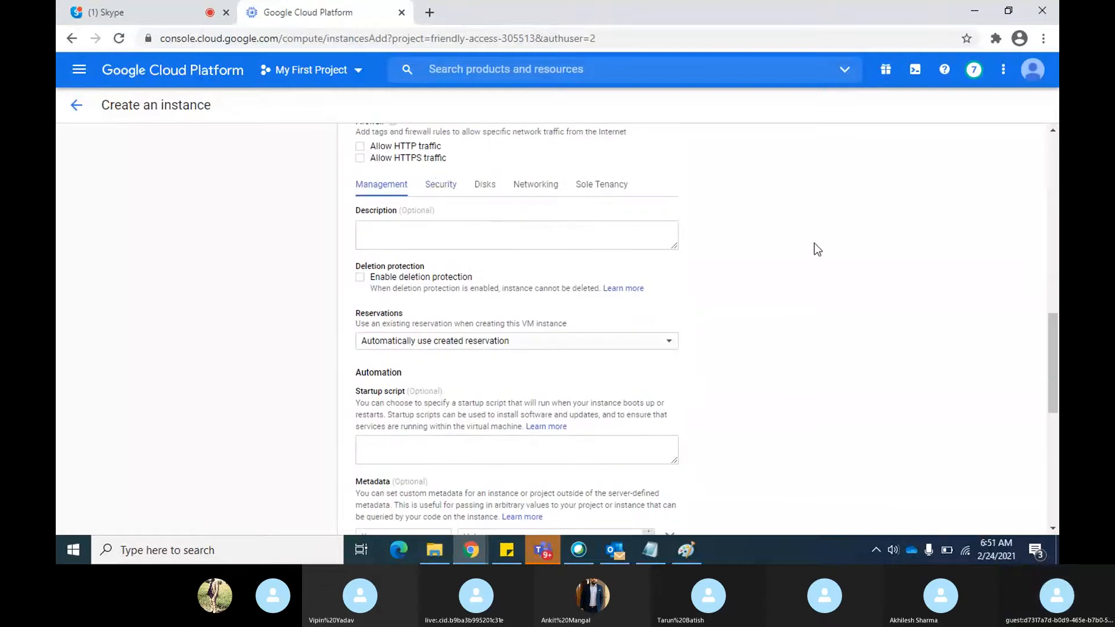
click(445, 191)
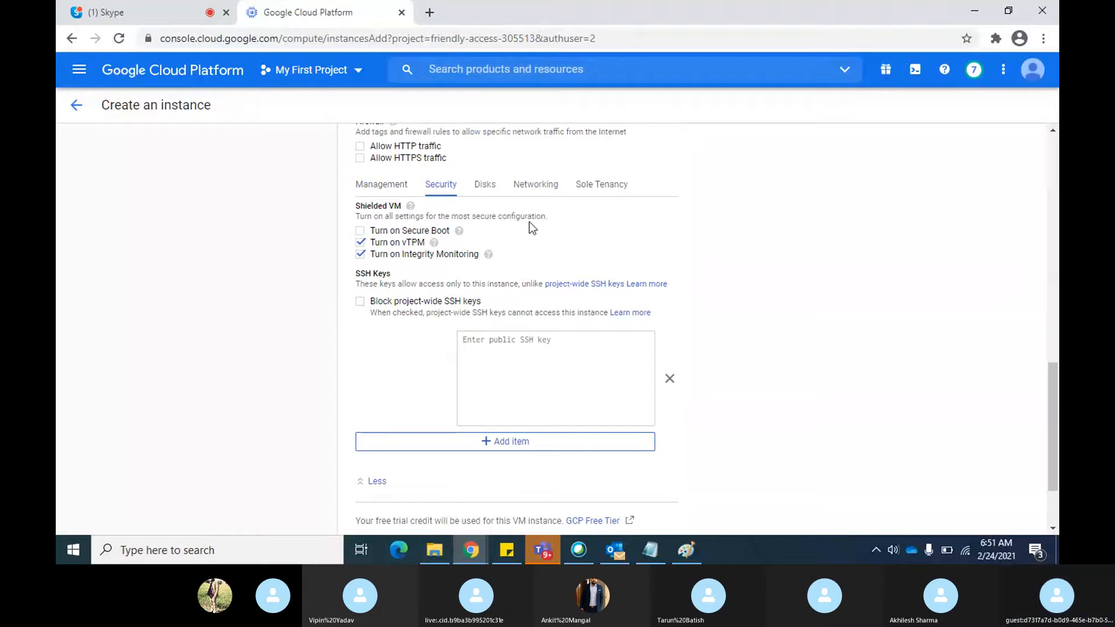
click(485, 187)
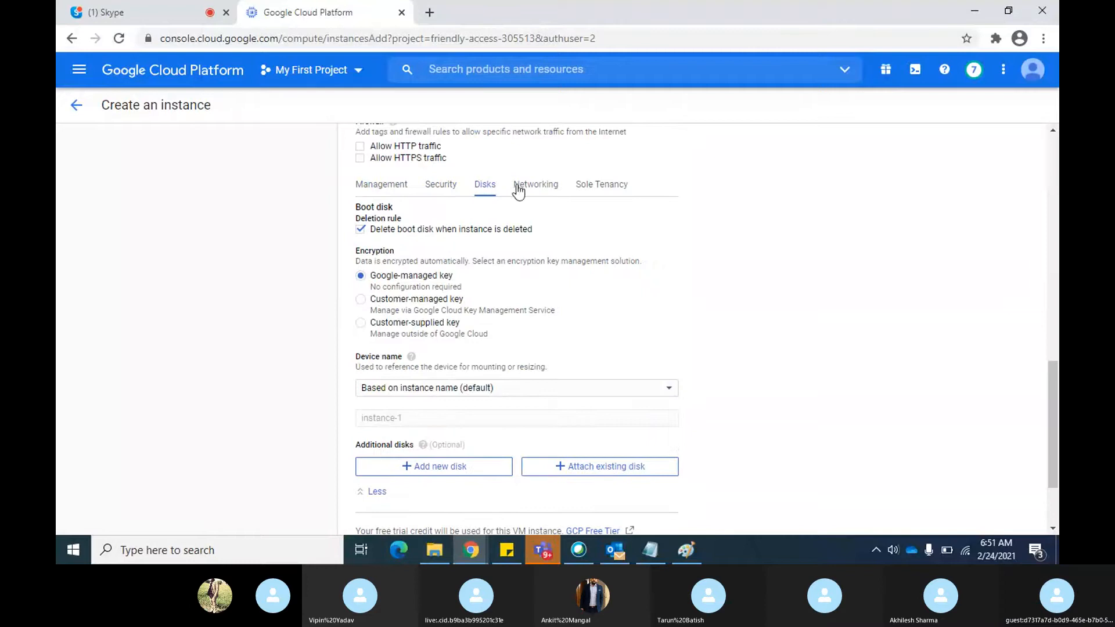
Open the default network interface in the networking settings and select the default (10.128.0.0/20) subnetwork
click(551, 189)
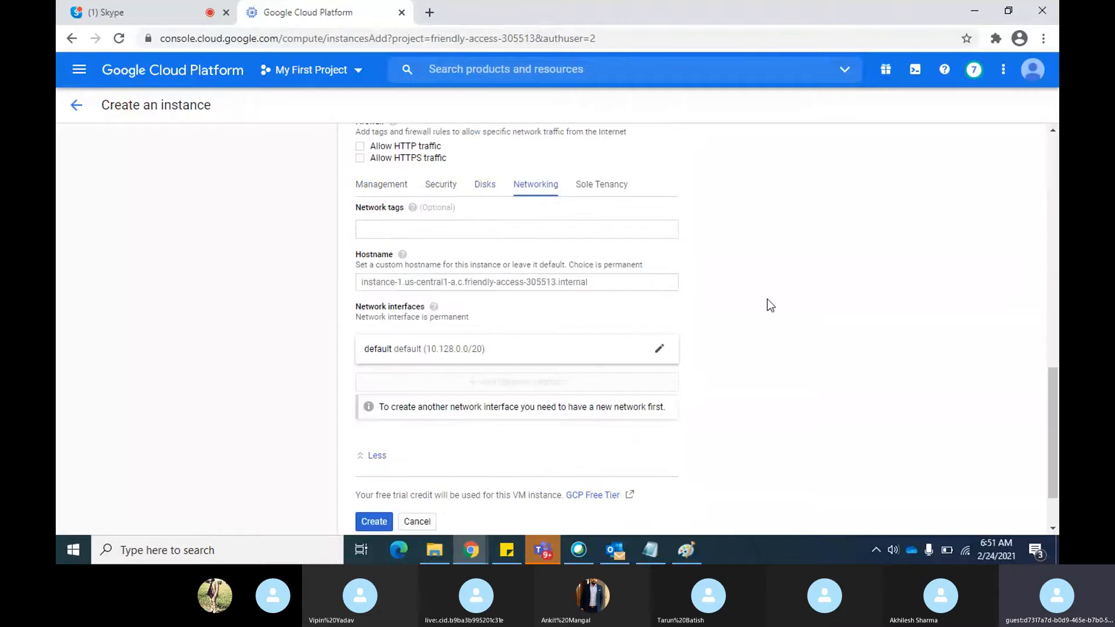
click(669, 351)
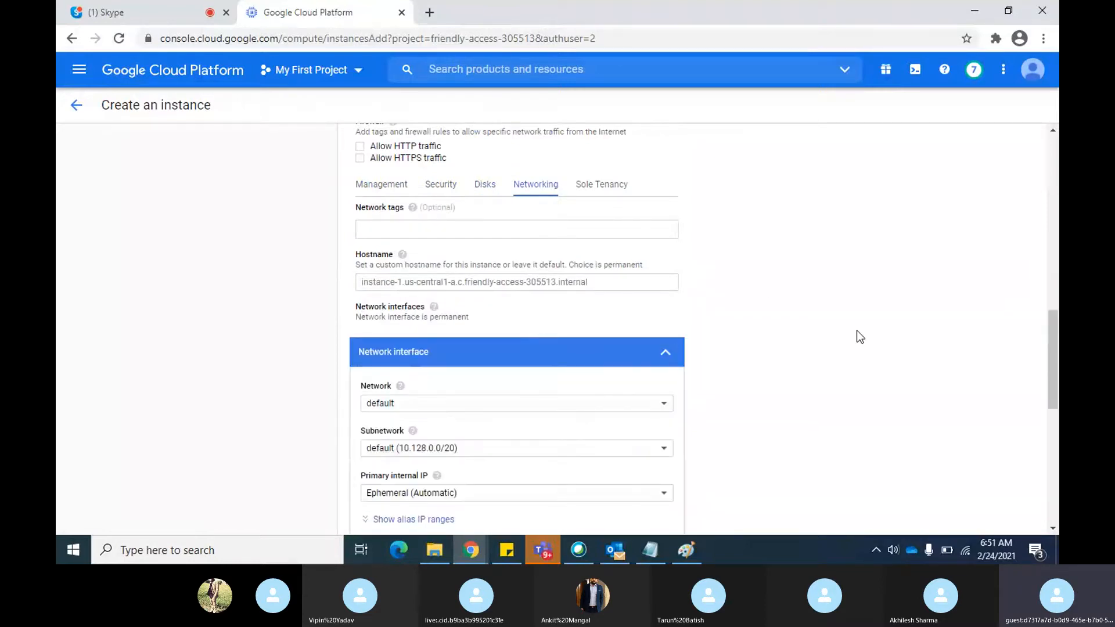
scroll(858, 333, down, 3)
scroll(858, 332, down, 1)
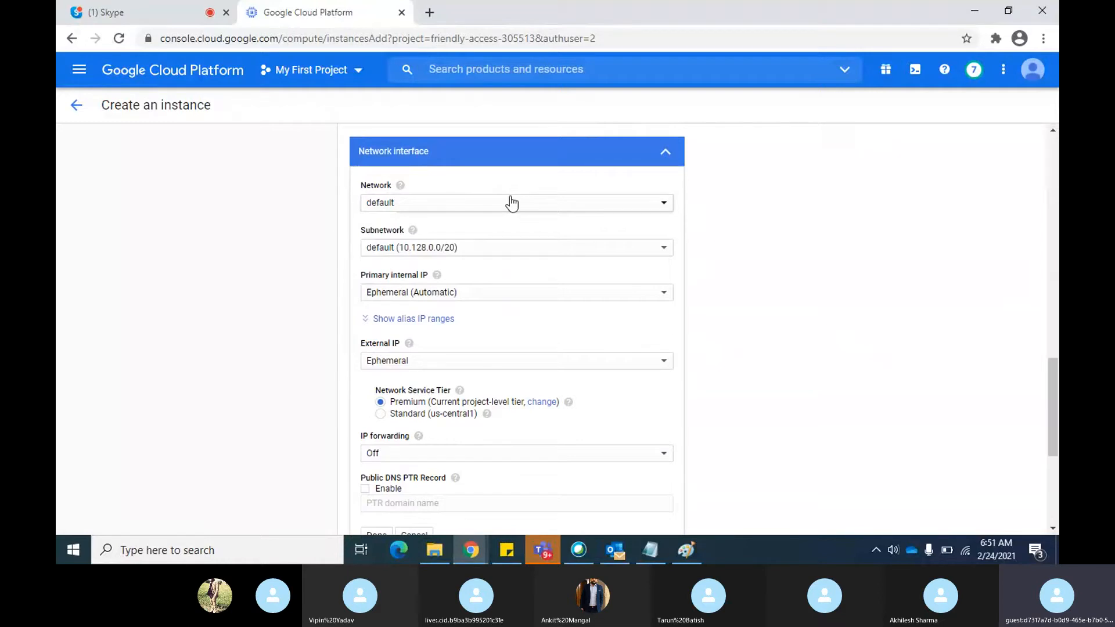
click(664, 250)
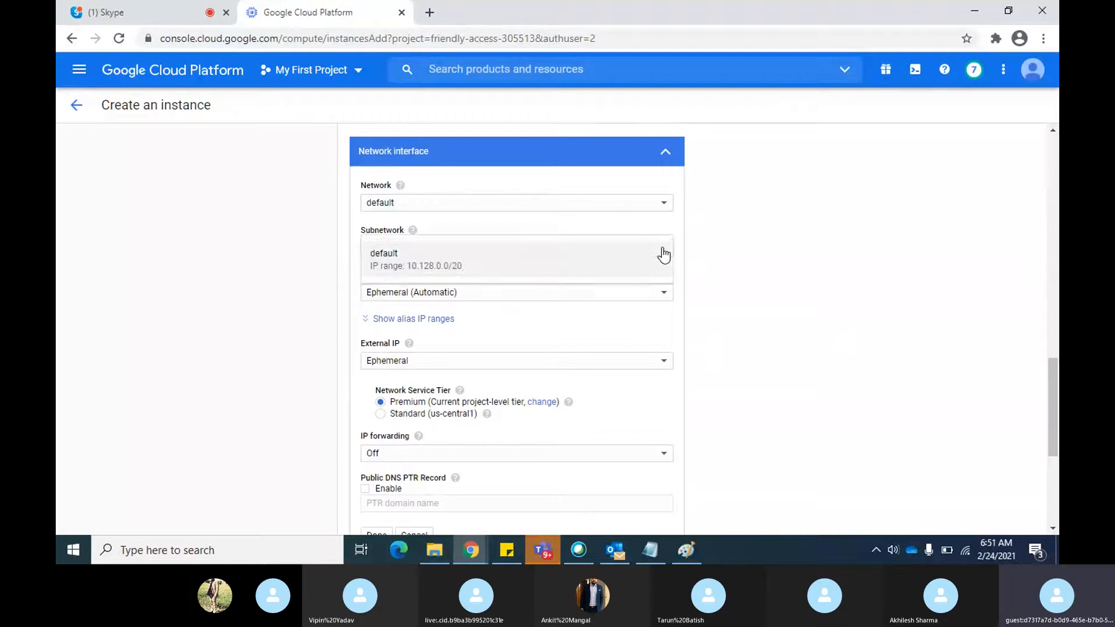
click(664, 255)
Set the network interface's external IP to None and create the VM instance
scroll(598, 267, down, 1)
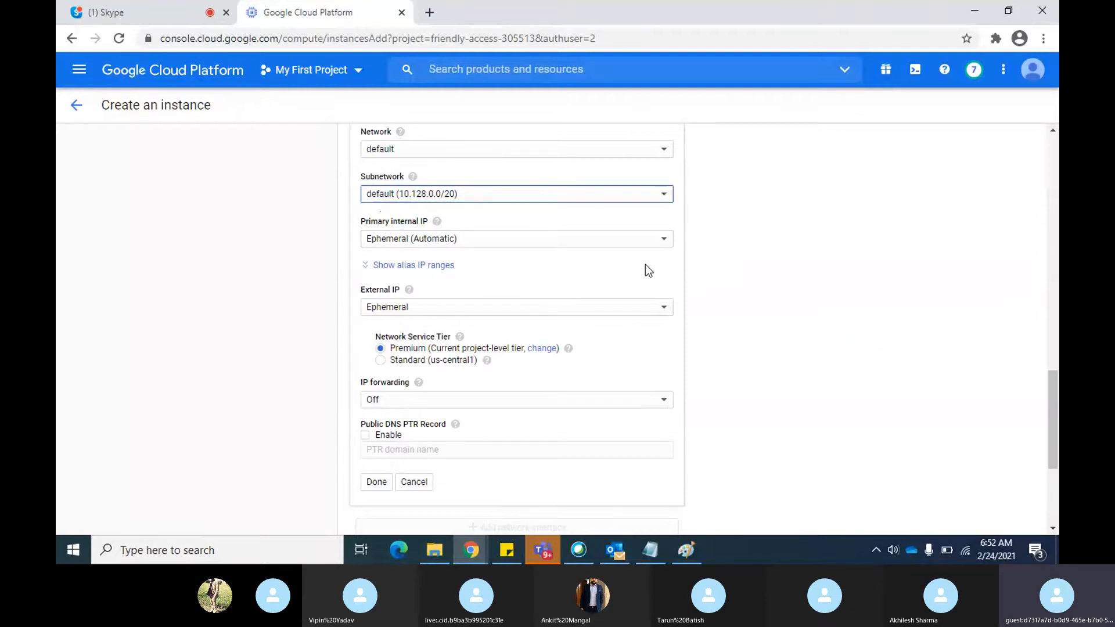
scroll(651, 271, down, 1)
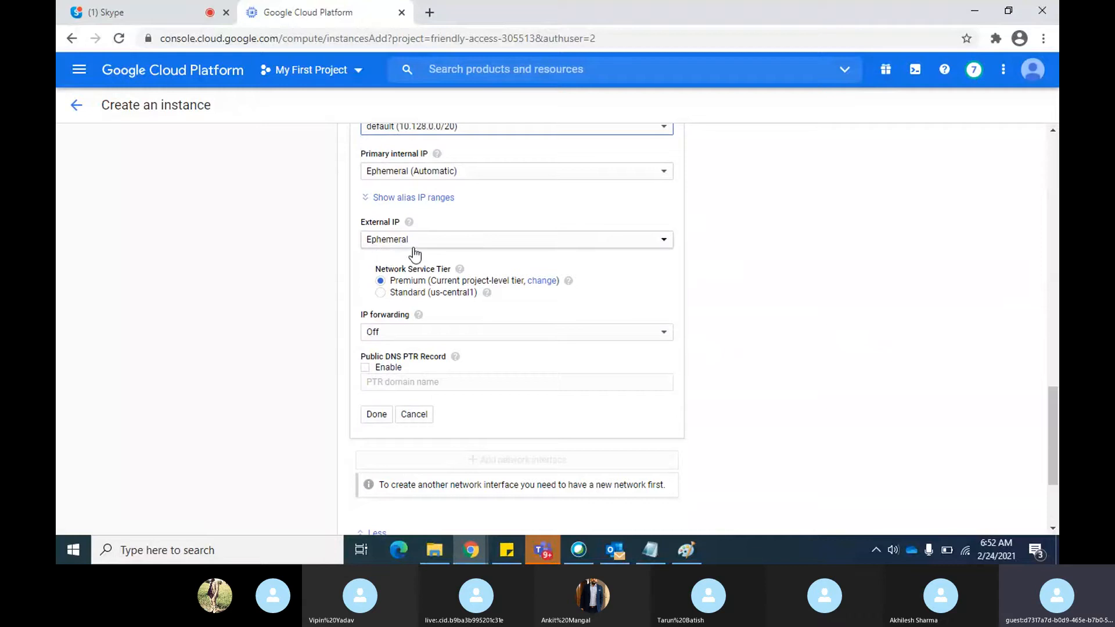
click(631, 252)
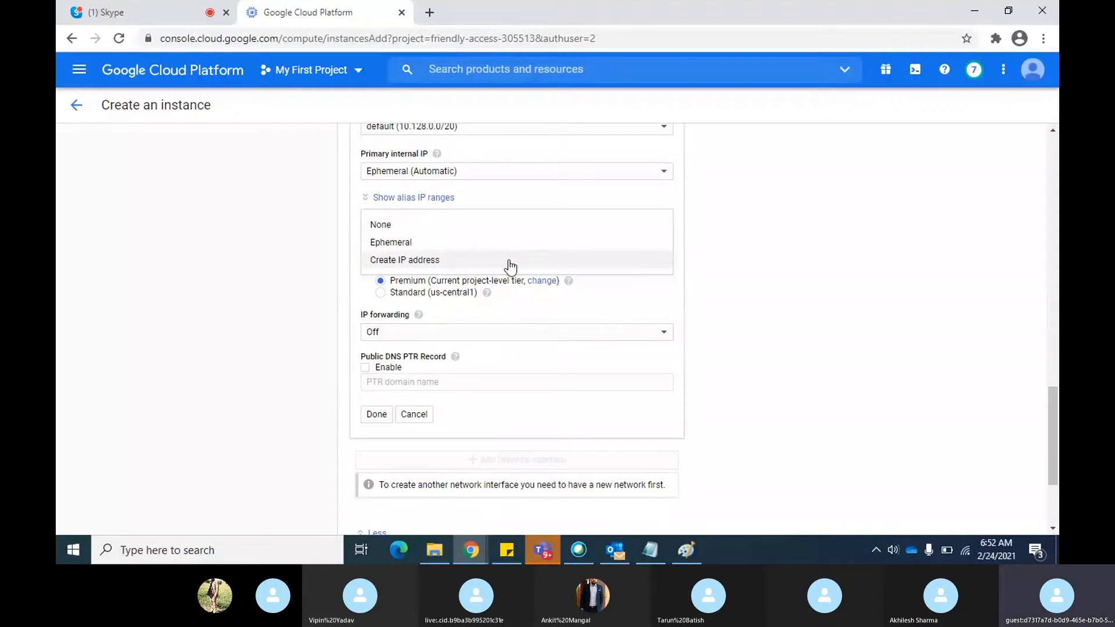
click(390, 230)
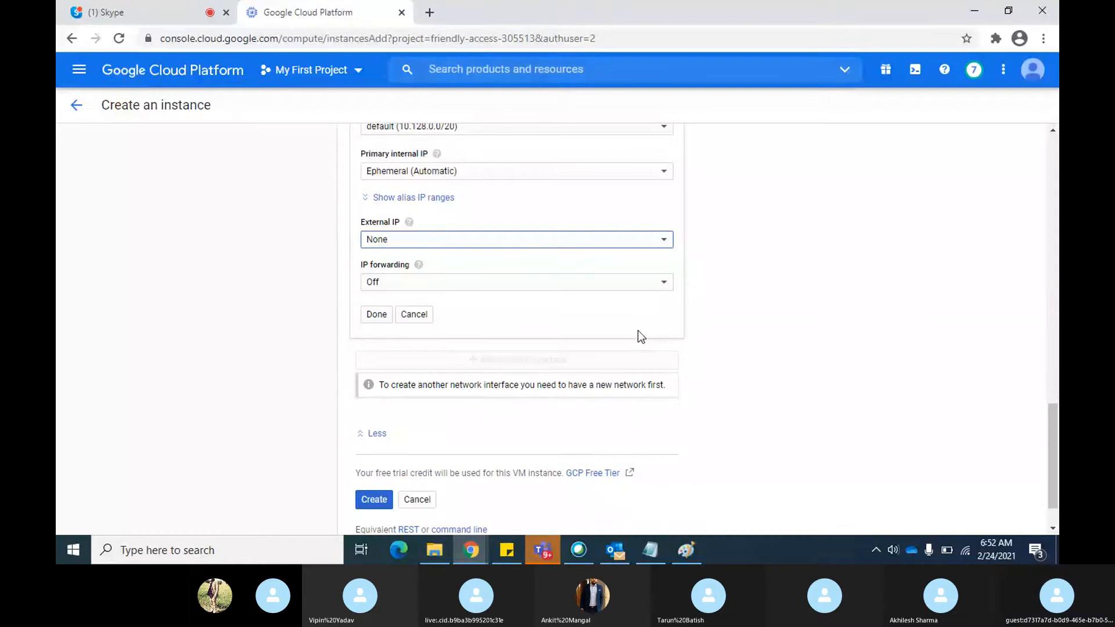
scroll(638, 331, down, 2)
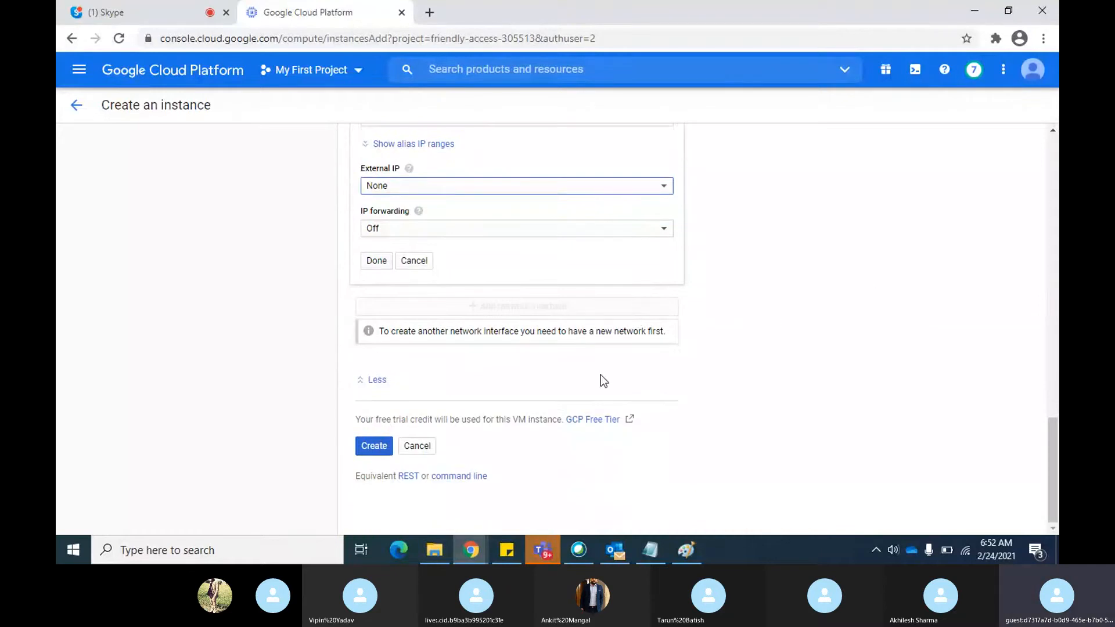
click(366, 445)
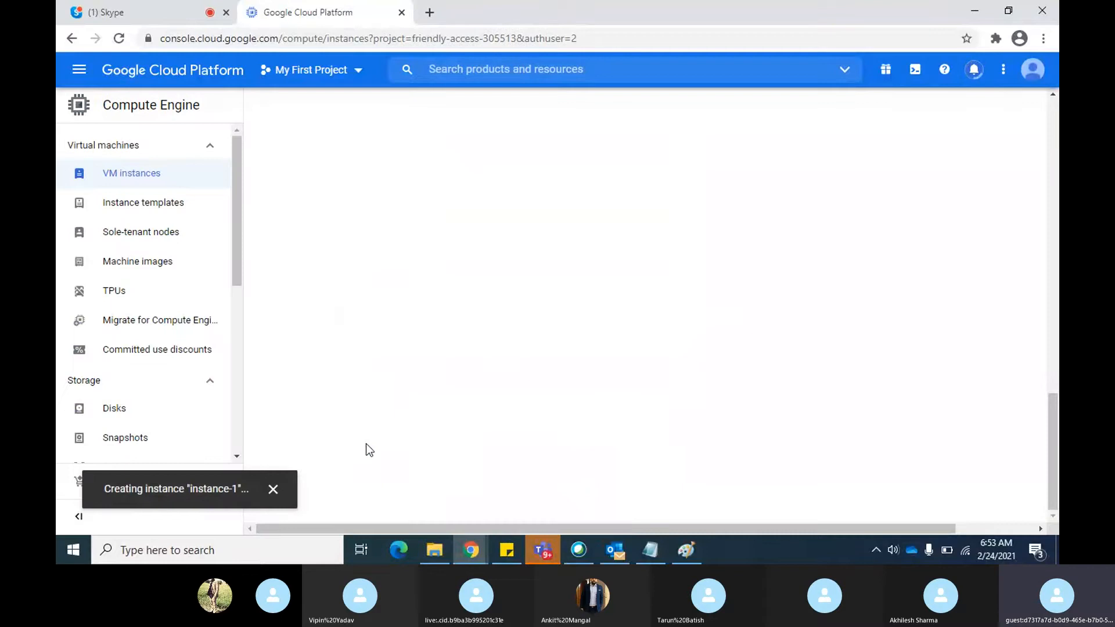
Check the Skype call and switch to the Identity-Aware Proxy diagram in Paint
key(alt+Tab)
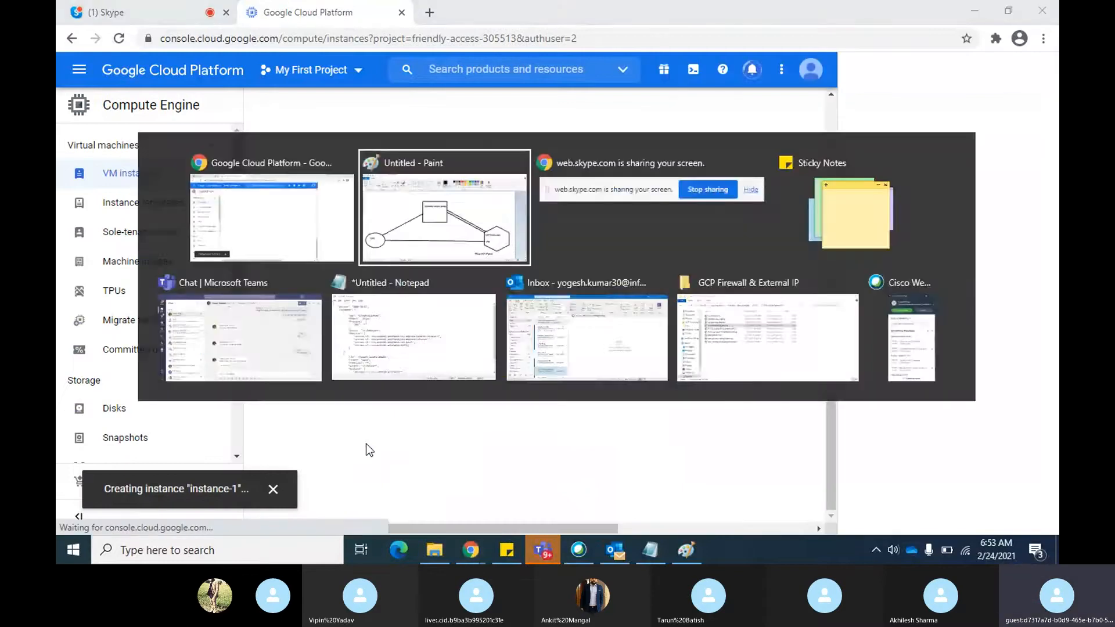
key(alt+Tab)
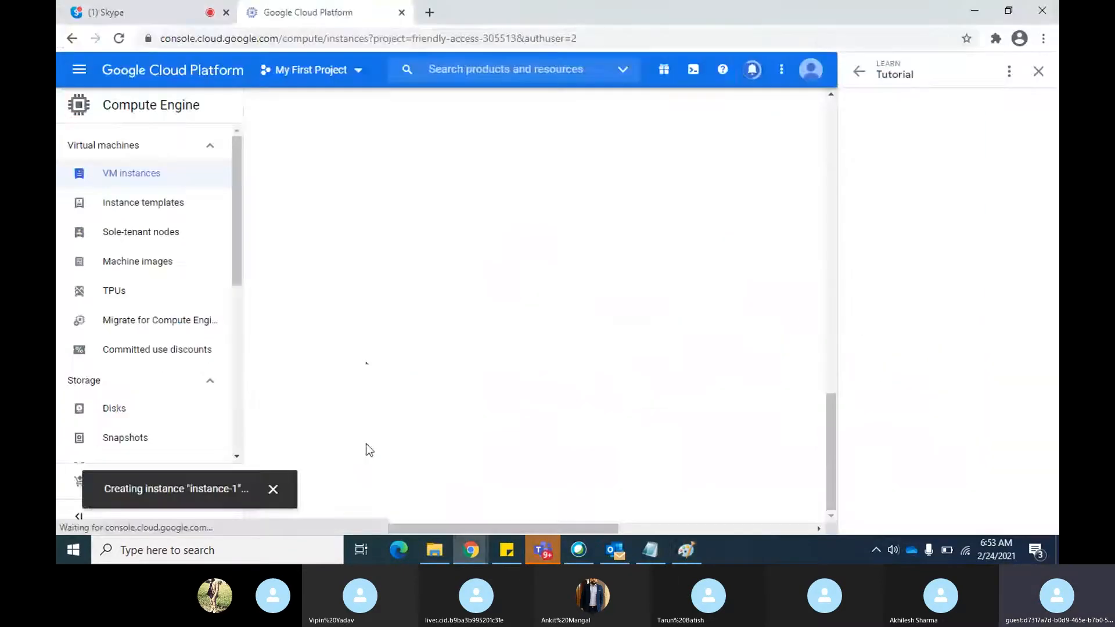
click(132, 6)
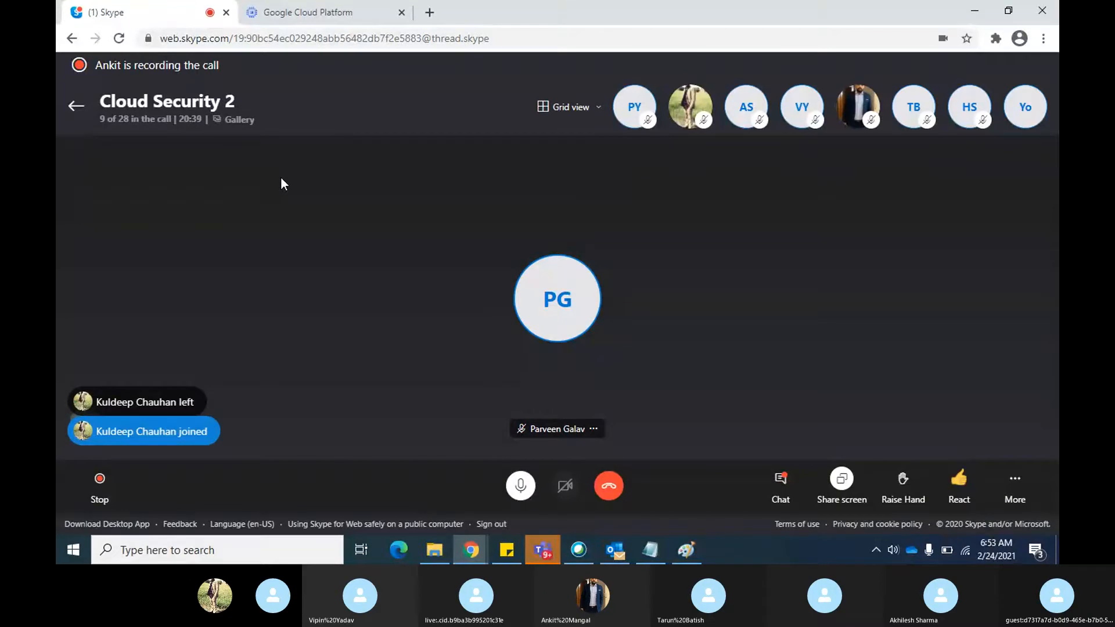
key(alt+Tab)
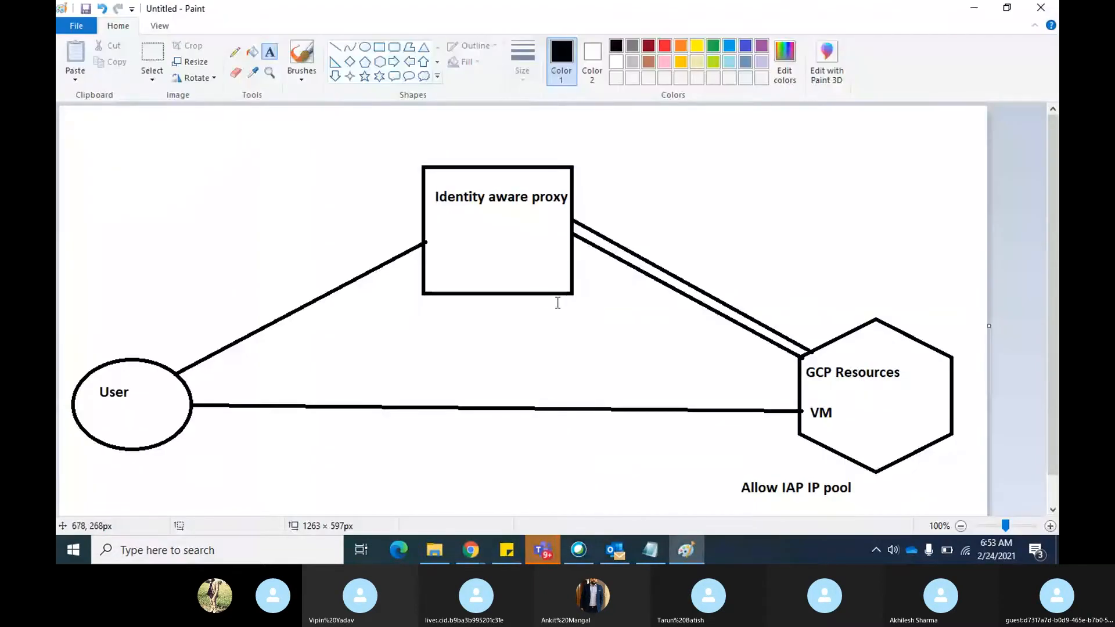
Return to the VM instances page in Chrome, close the tutorial panel and duplicate the console tab
key(alt+Tab)
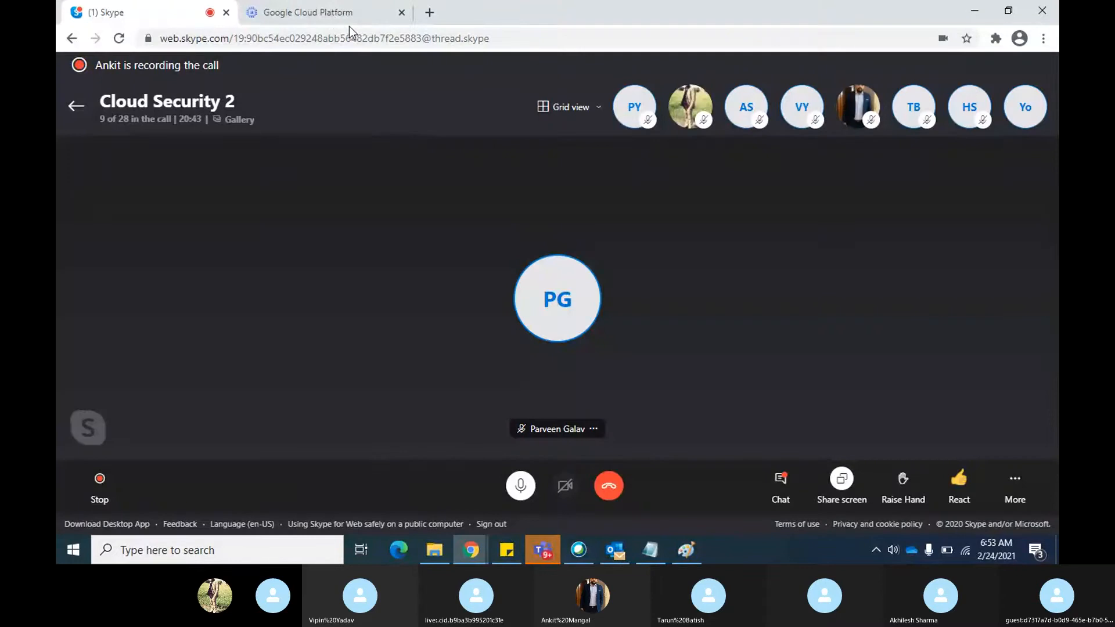
click(331, 15)
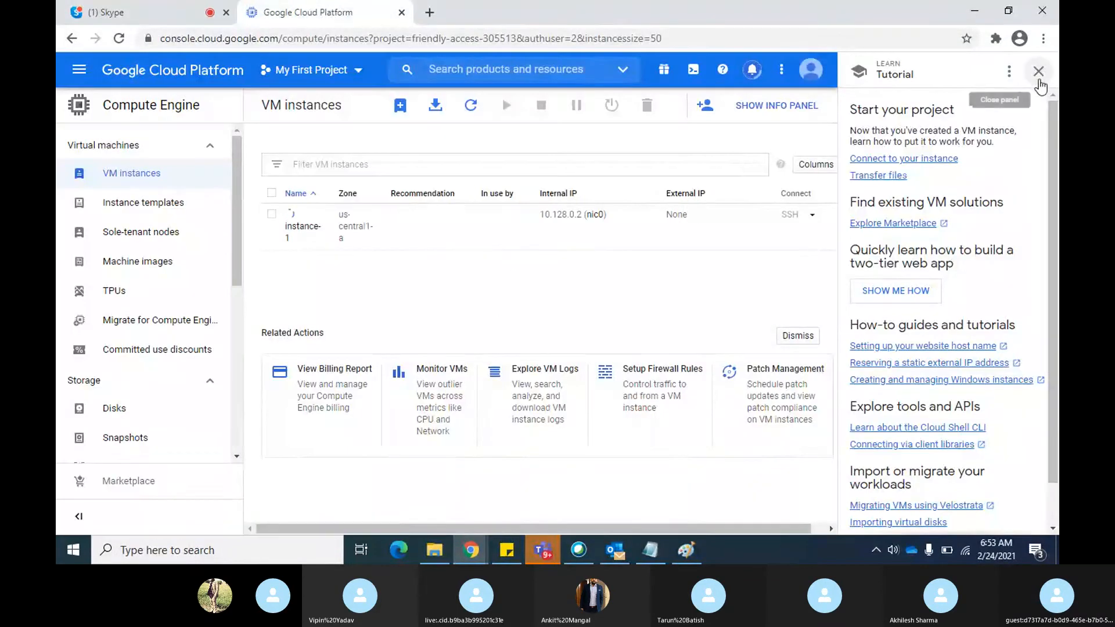
click(1039, 71)
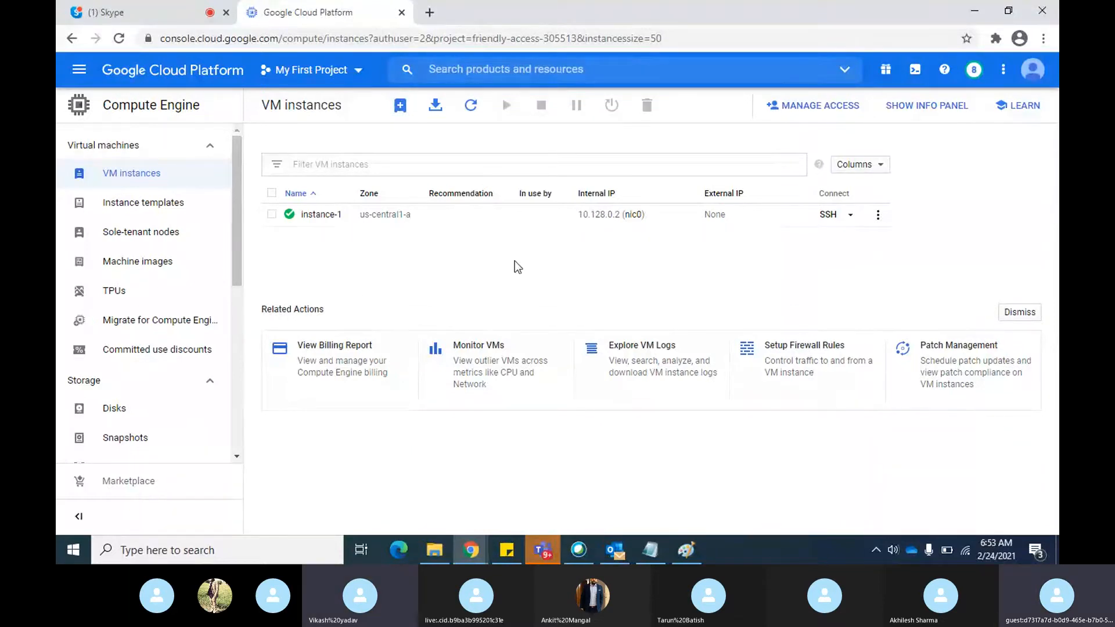
right_click(333, 11)
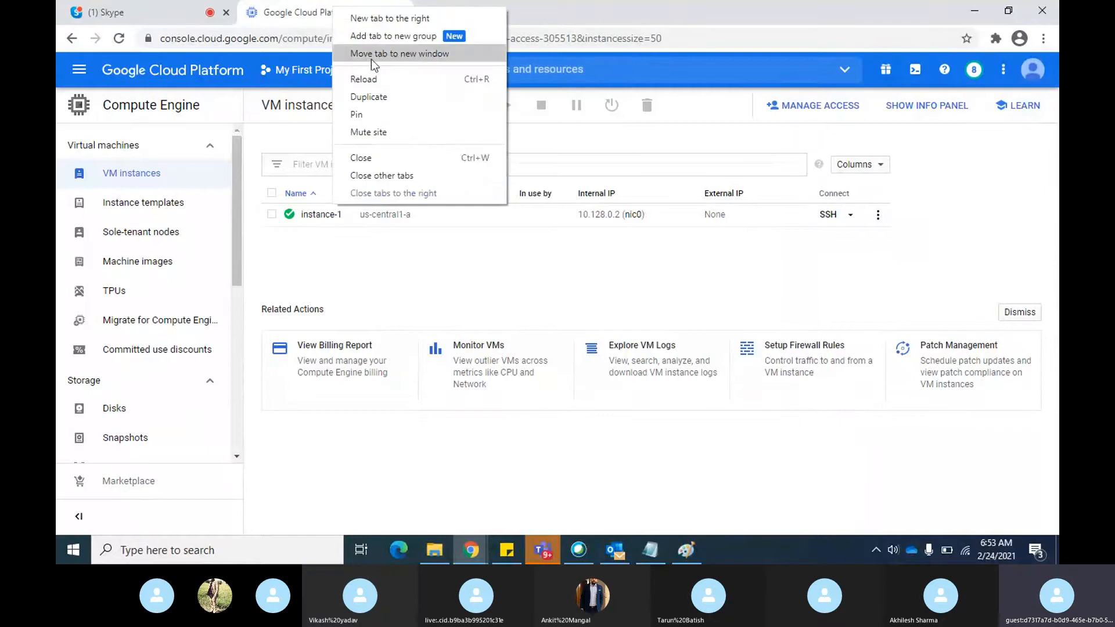
click(389, 99)
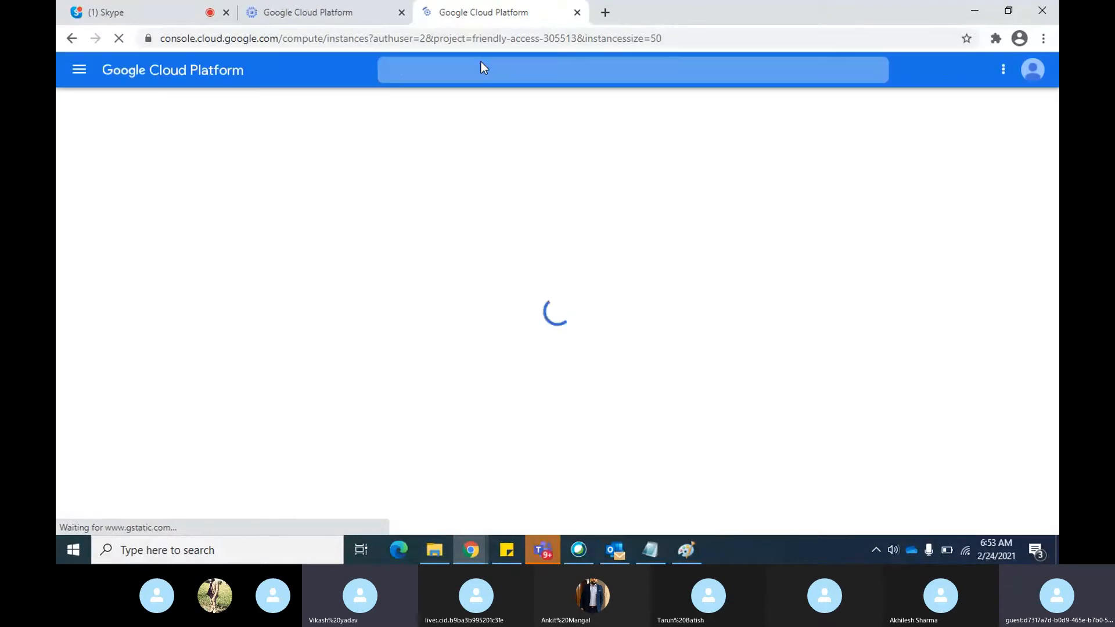
click(318, 20)
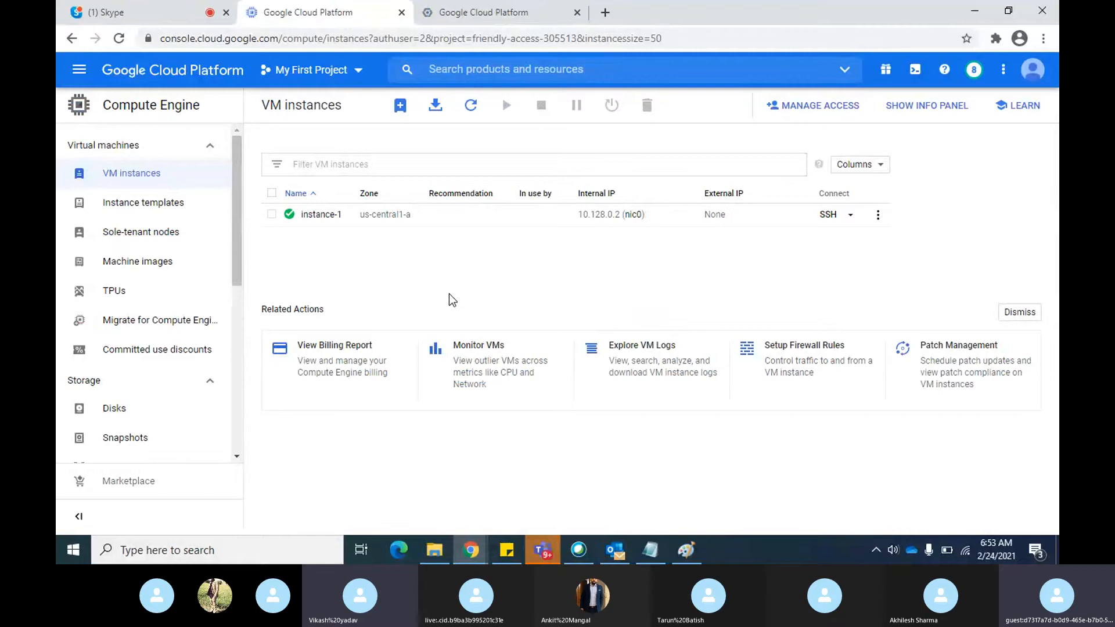
Check the Skype call and the proxy diagram in Paint, and return to the VM instances list in Chrome
key(alt+Tab)
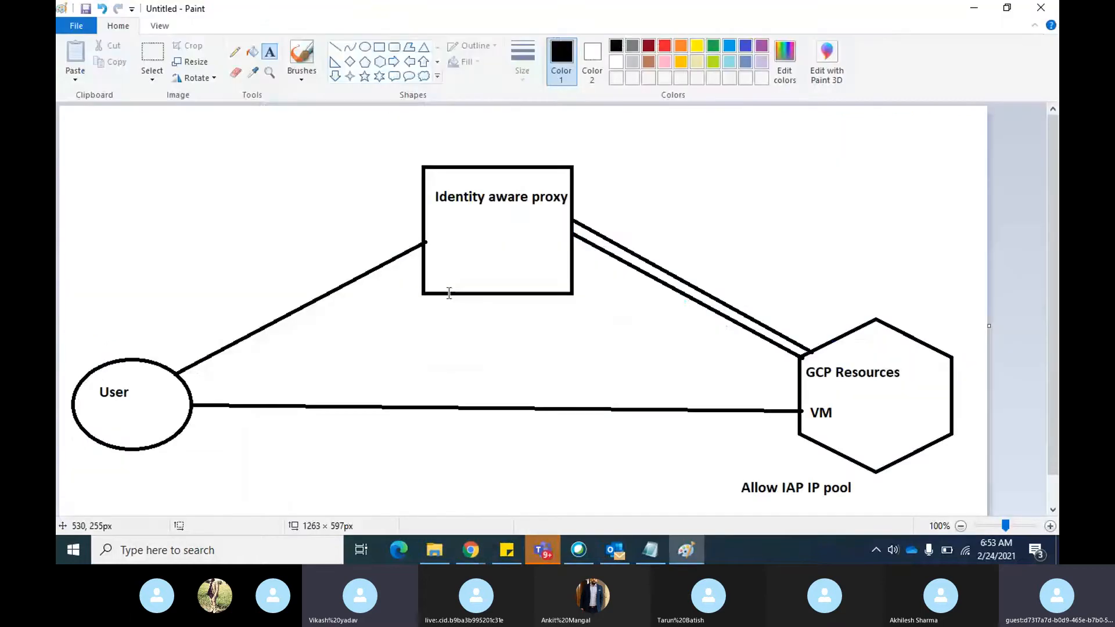
key(alt+Tab)
click(142, 12)
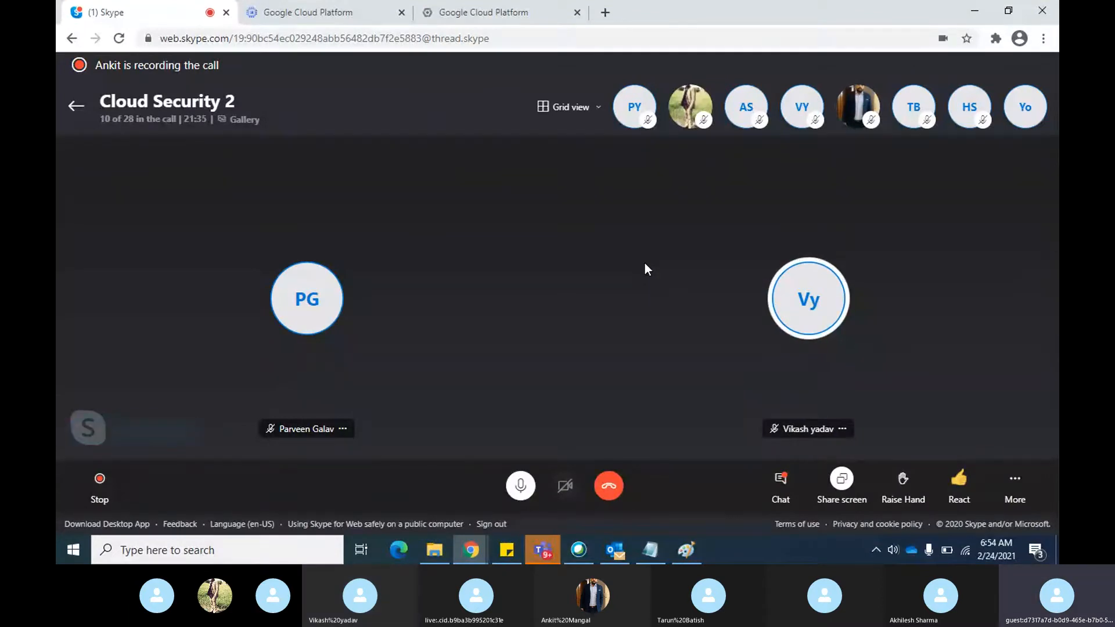
key(alt+Tab)
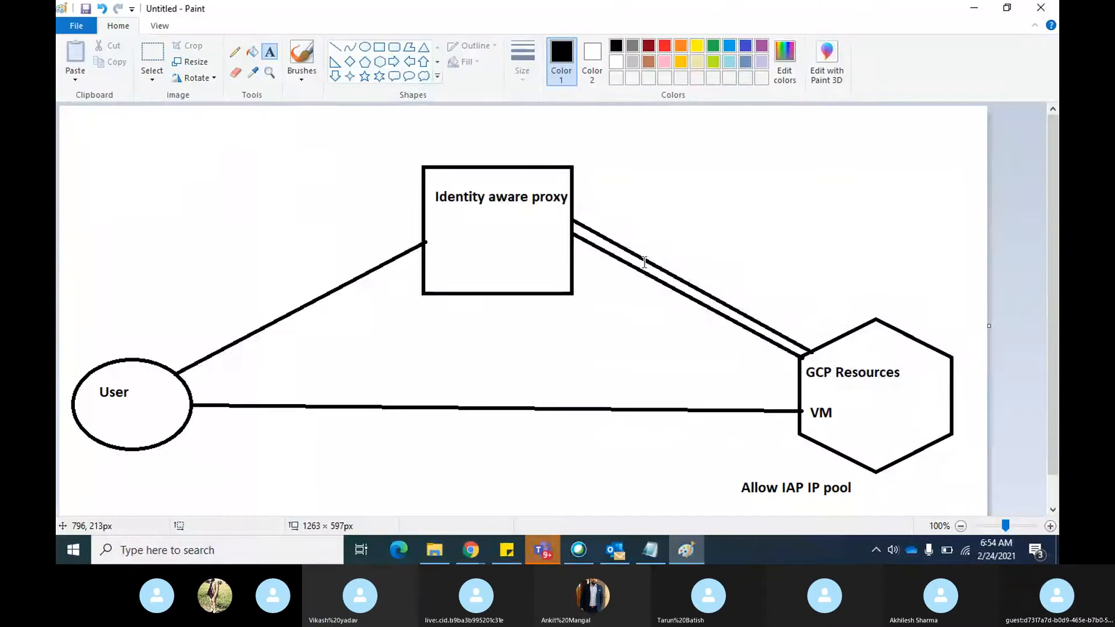
key(alt+Tab)
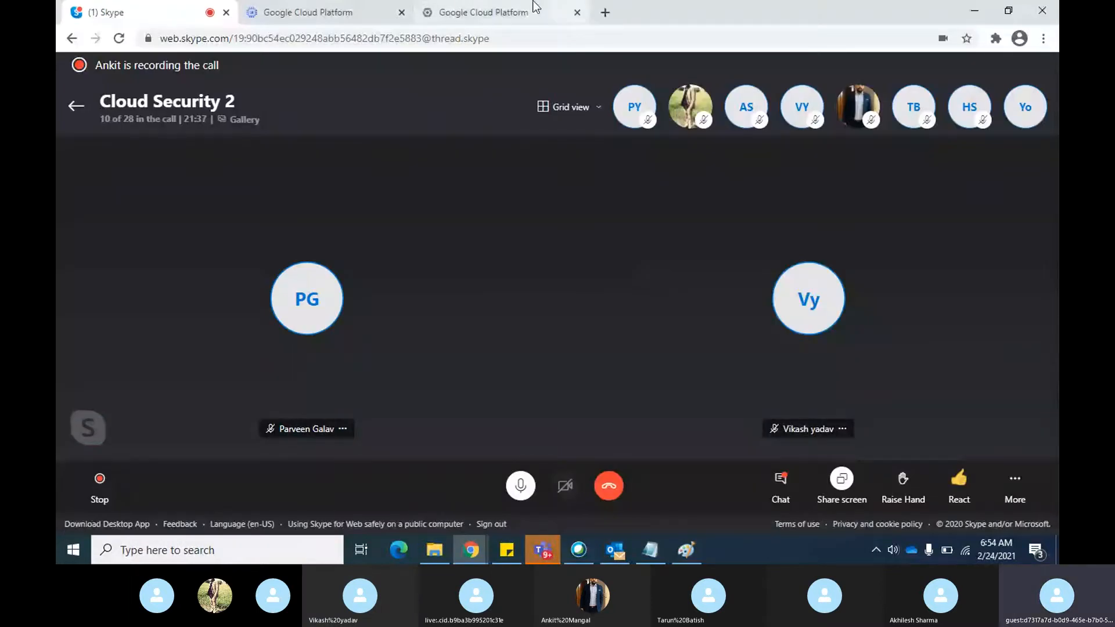
click(320, 10)
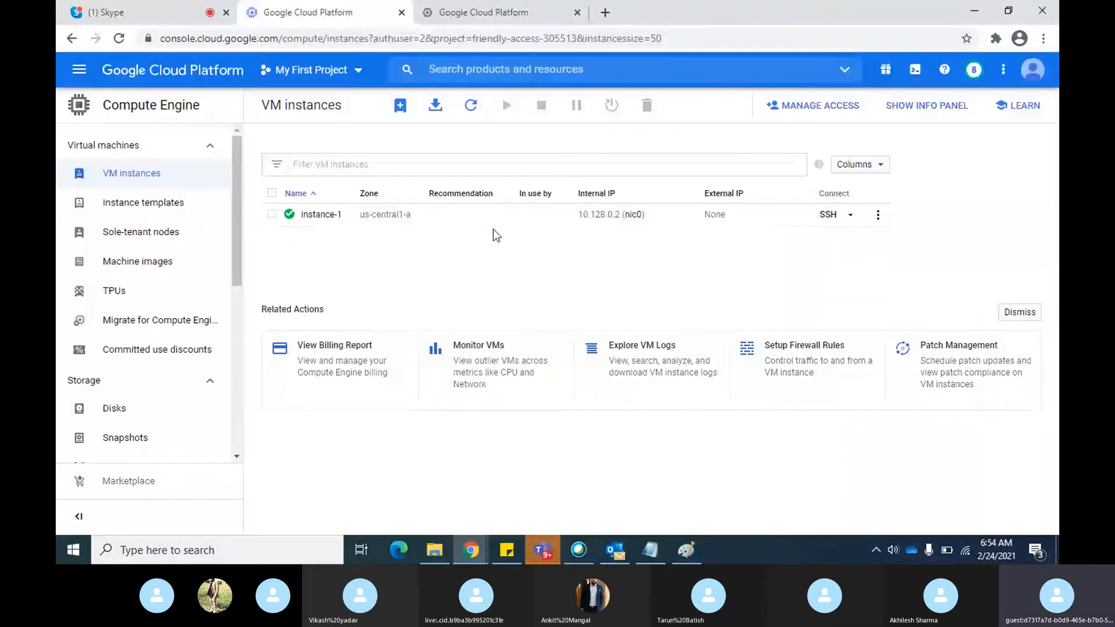
Search the duplicated console tab for "fire" and open the VPC network Firewall page
click(503, 10)
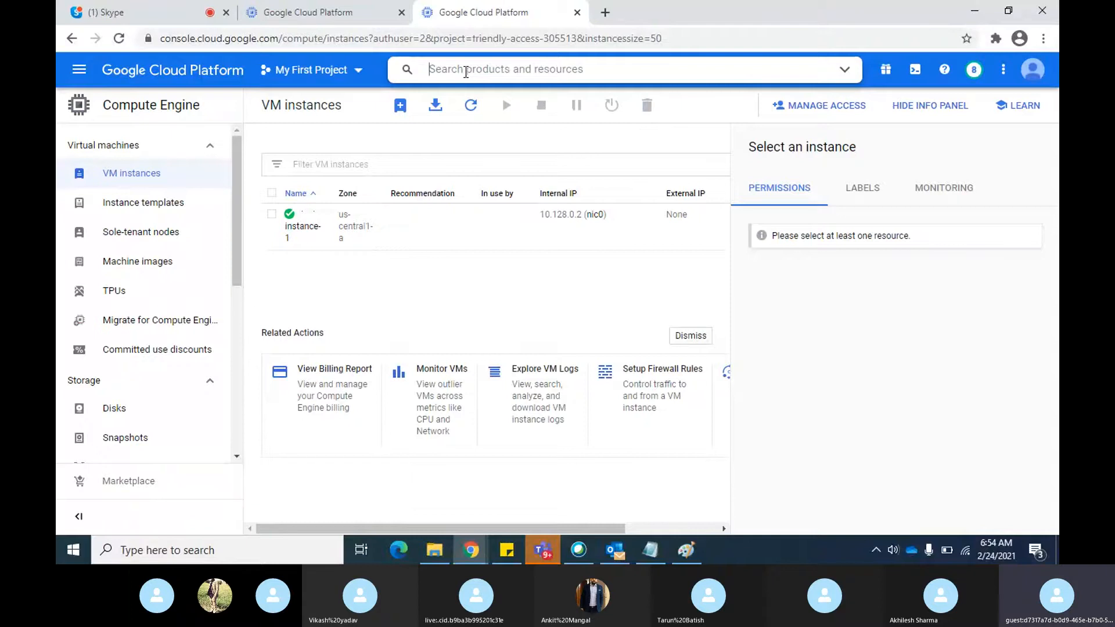
text(fire)
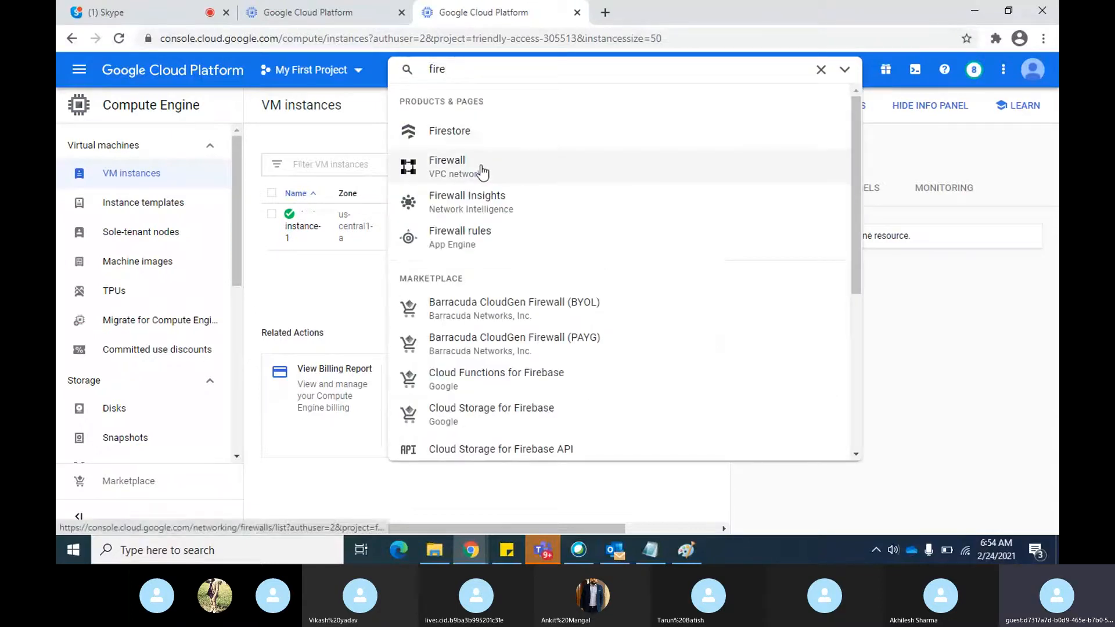
click(482, 172)
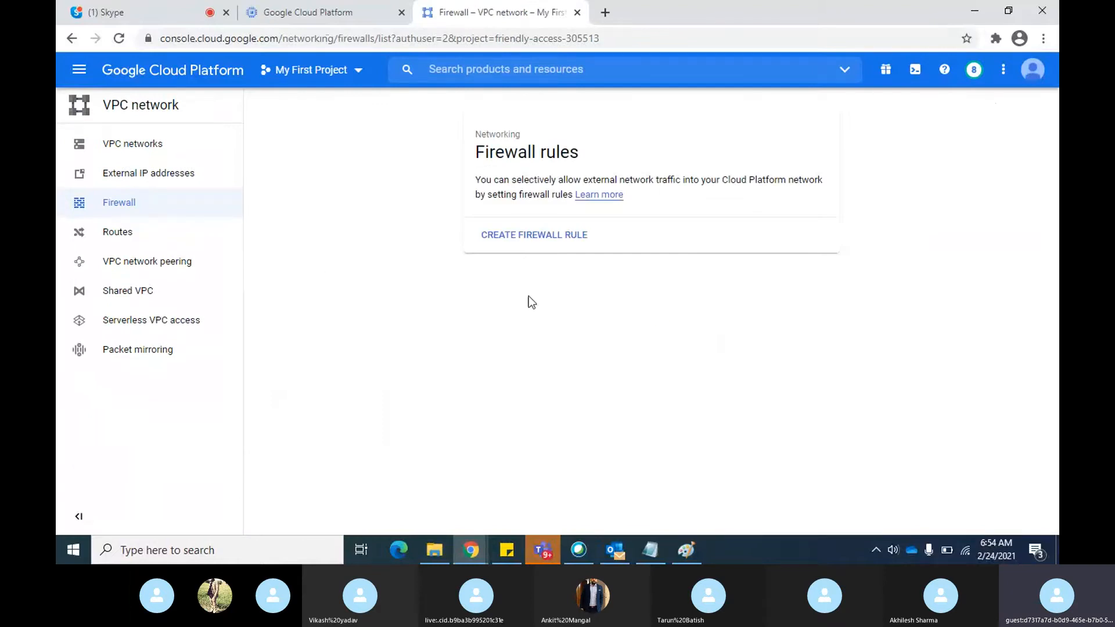
Start a browser SSH connection to instance-1 and check the Skype call while it connects
click(319, 12)
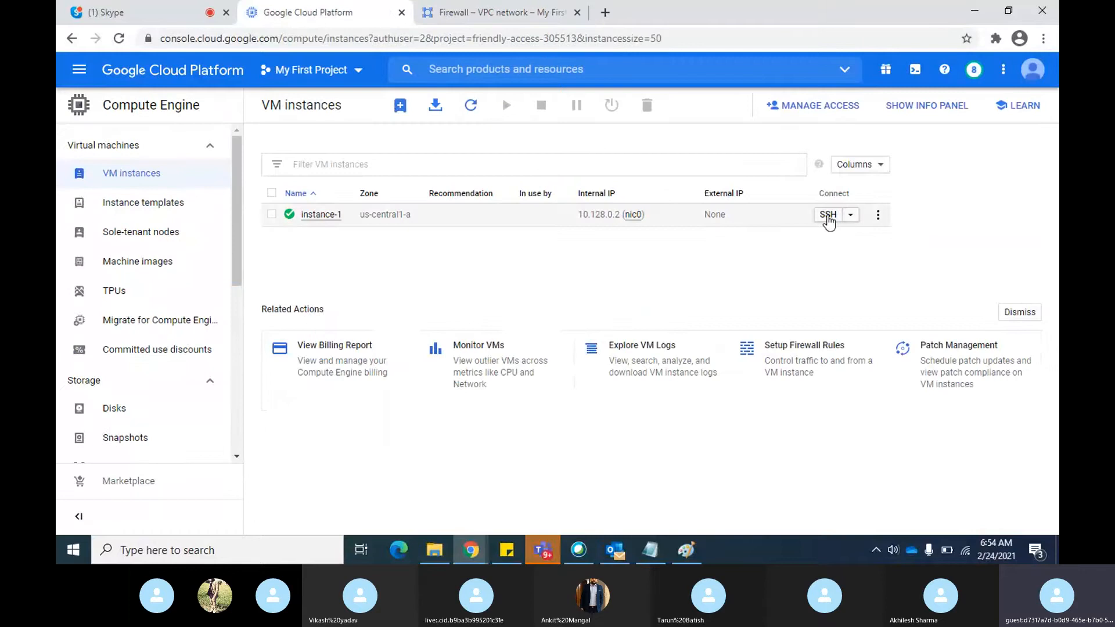
click(827, 216)
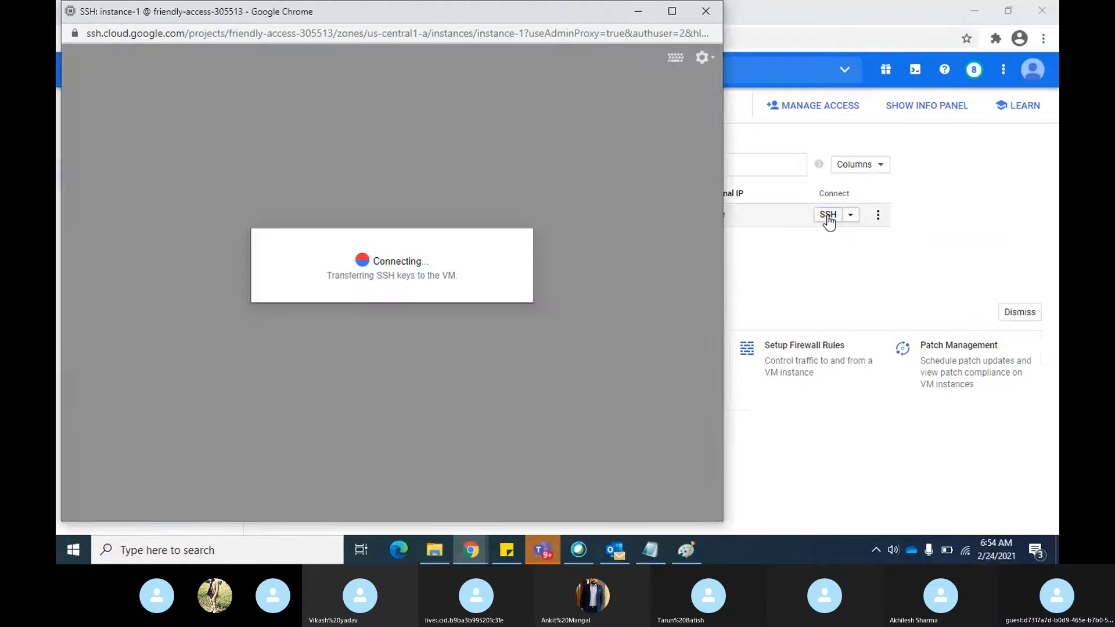
key(alt+Tab)
key(alt+Tab)
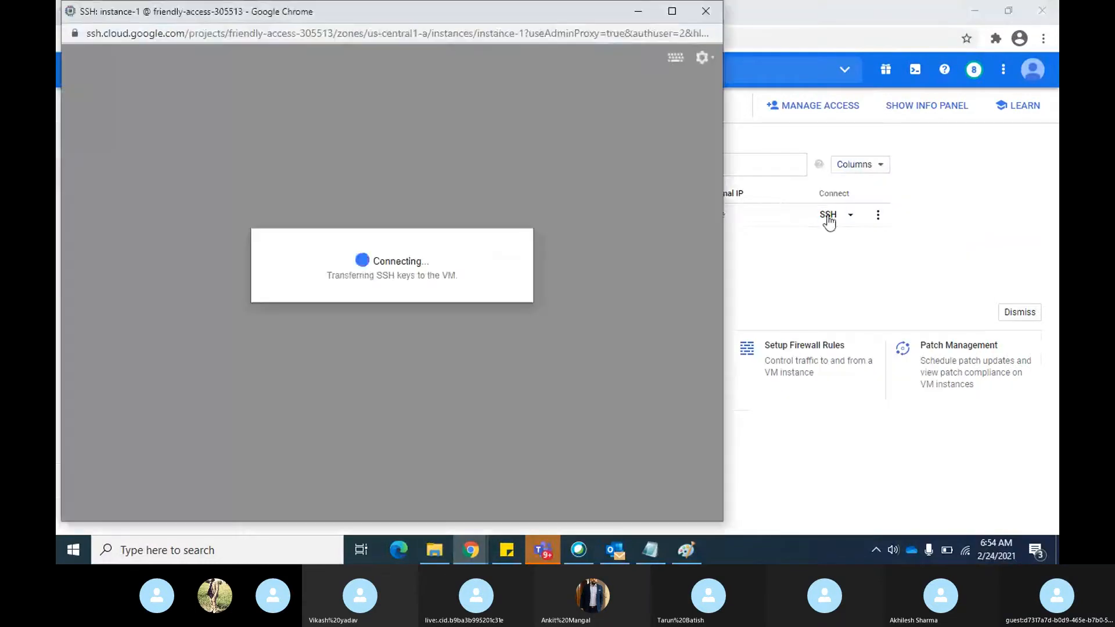
key(alt+Tab)
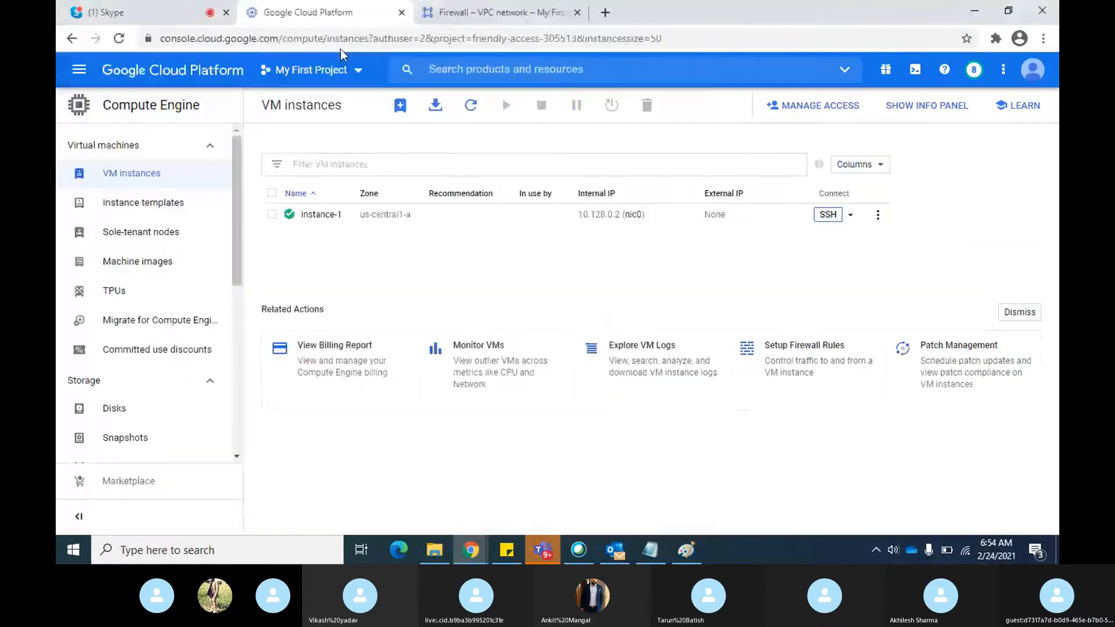
click(145, 12)
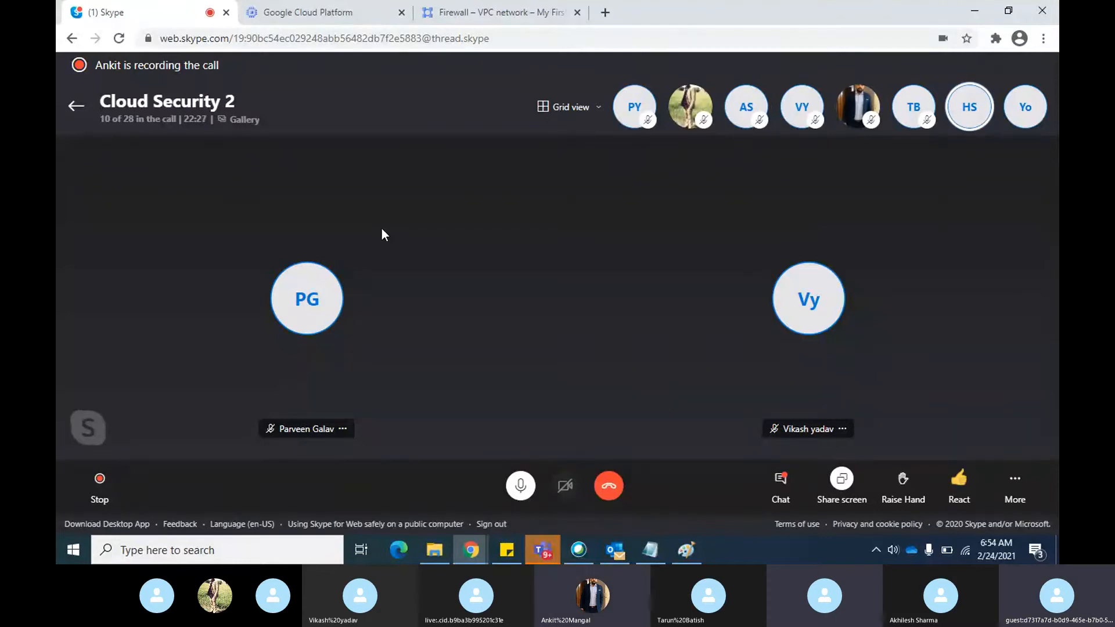
key(alt+Tab)
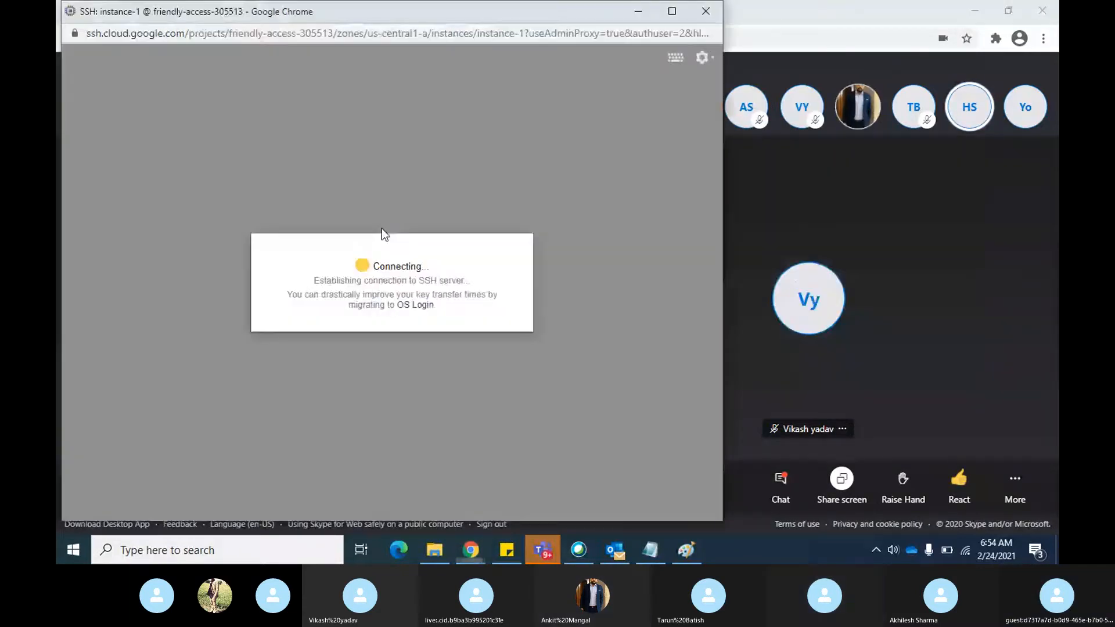
Review the Identity-Aware Proxy diagram in Paint and switch back to the Chrome window with the Skype call
key(alt+Tab)
key(alt+Tab)
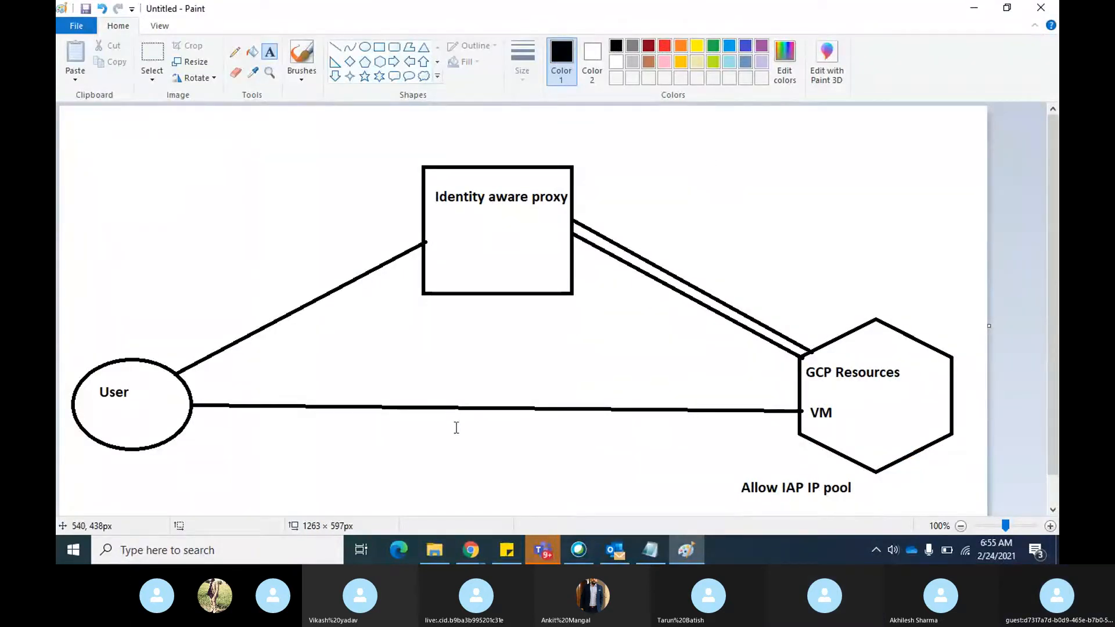
key(alt+Tab)
key(alt+Tab)
key(alt+Tab)
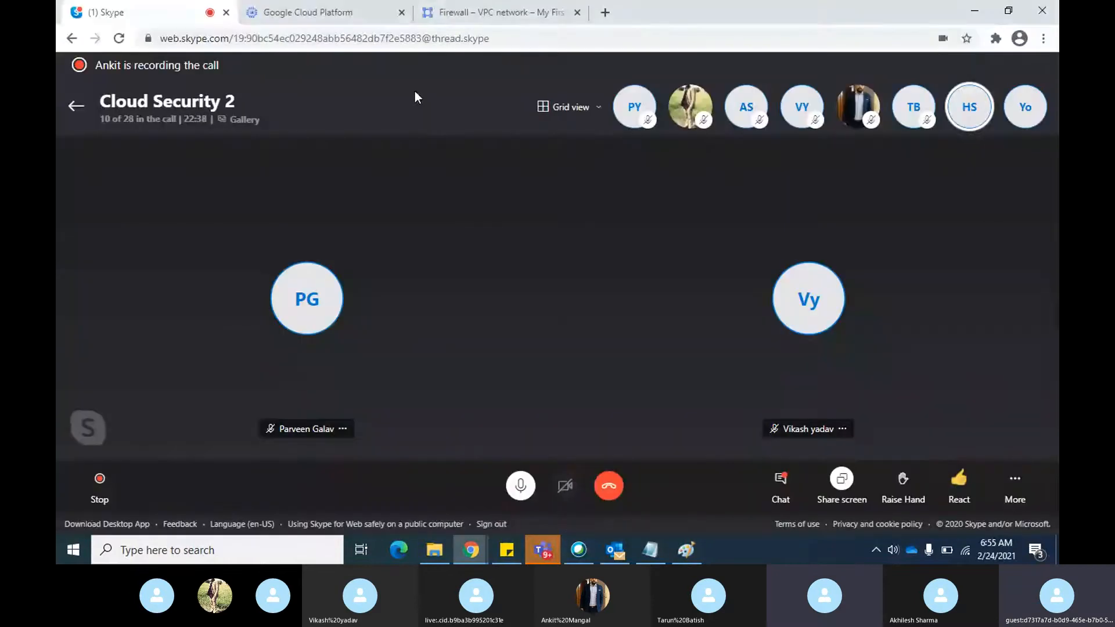
Start creating a VPC firewall rule on the Firewall page and name it firewall1
click(504, 15)
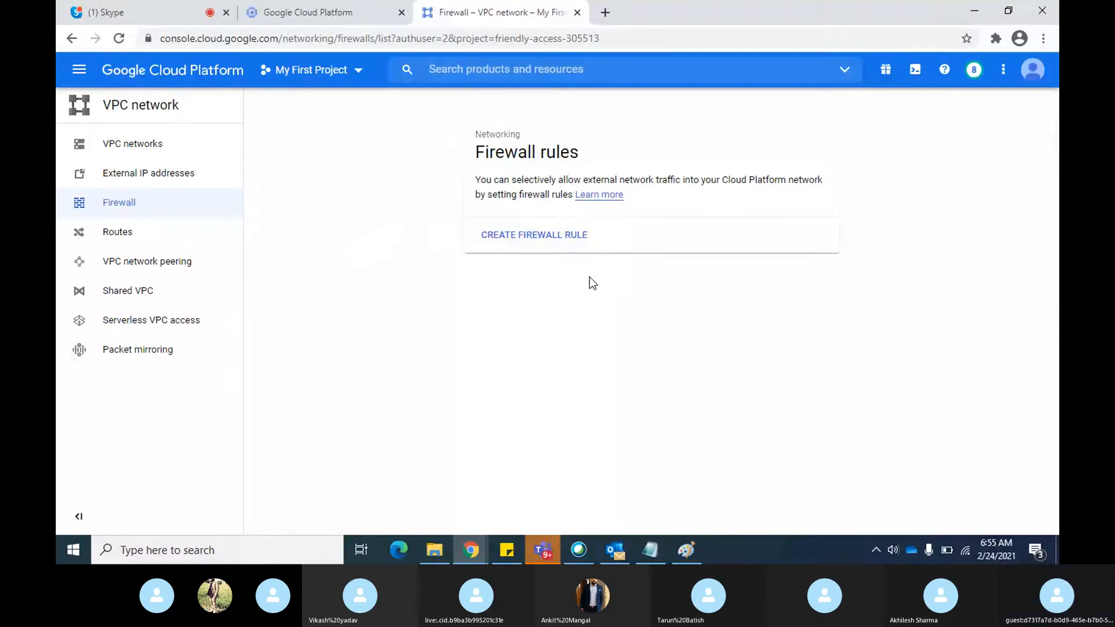
click(549, 234)
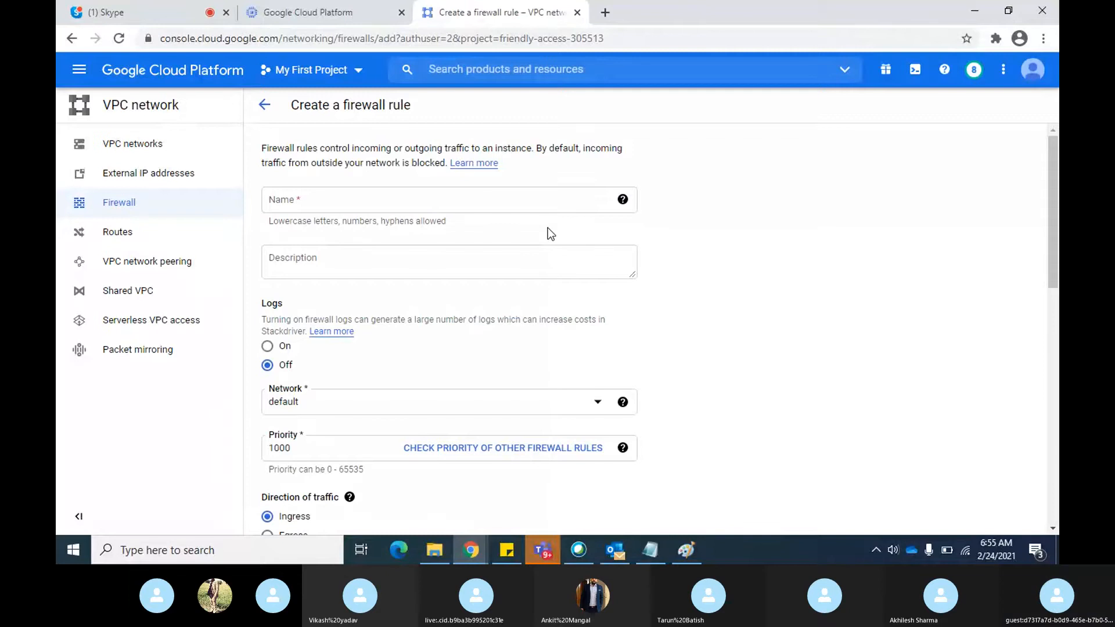
click(502, 201)
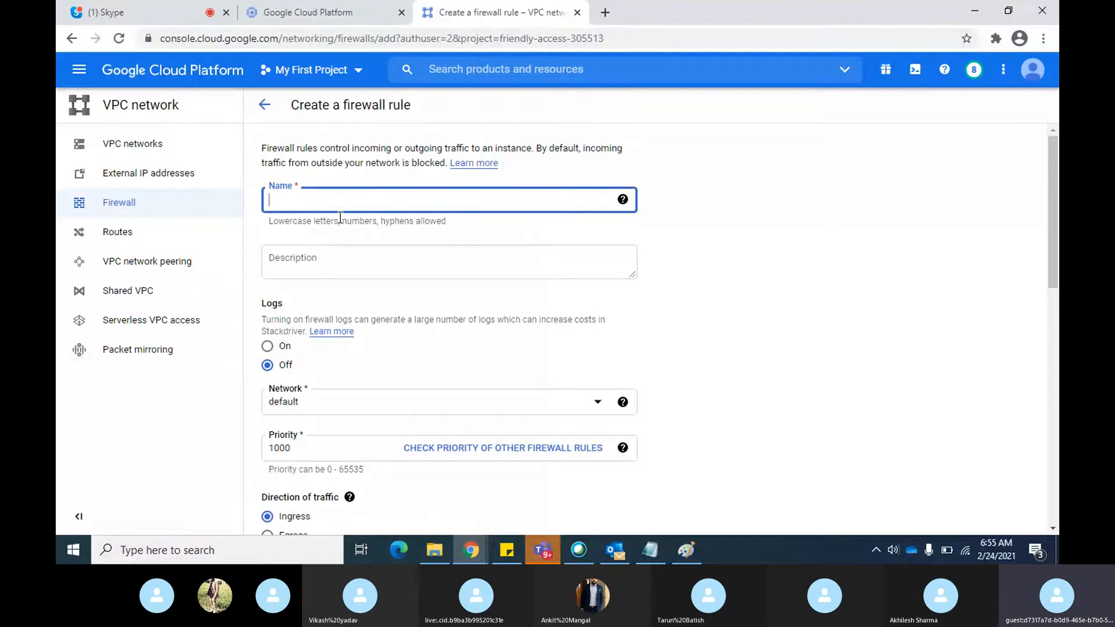
text(fir)
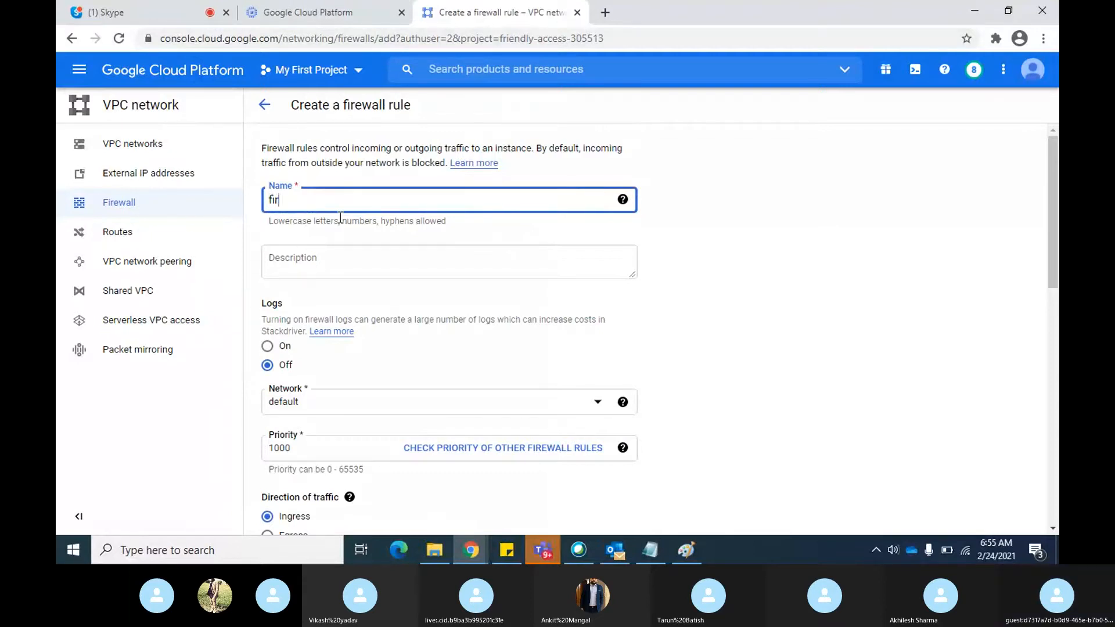
text(ewall1)
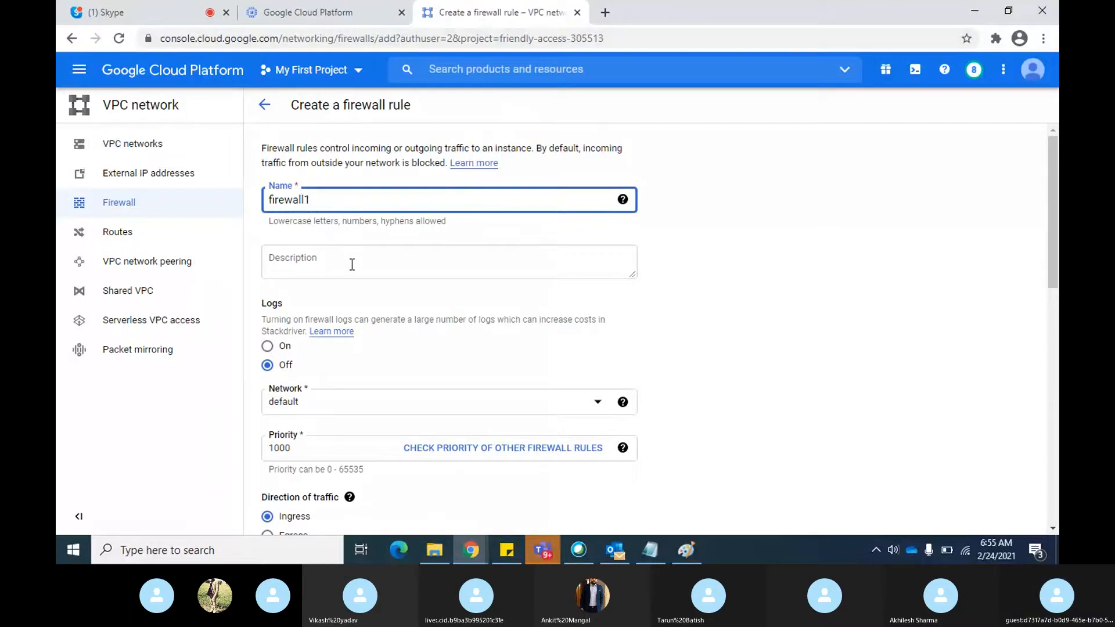
Examine the firewall rule's logs, network, priority, traffic direction and action settings, including the help on traffic direction
scroll(351, 263, down, 3)
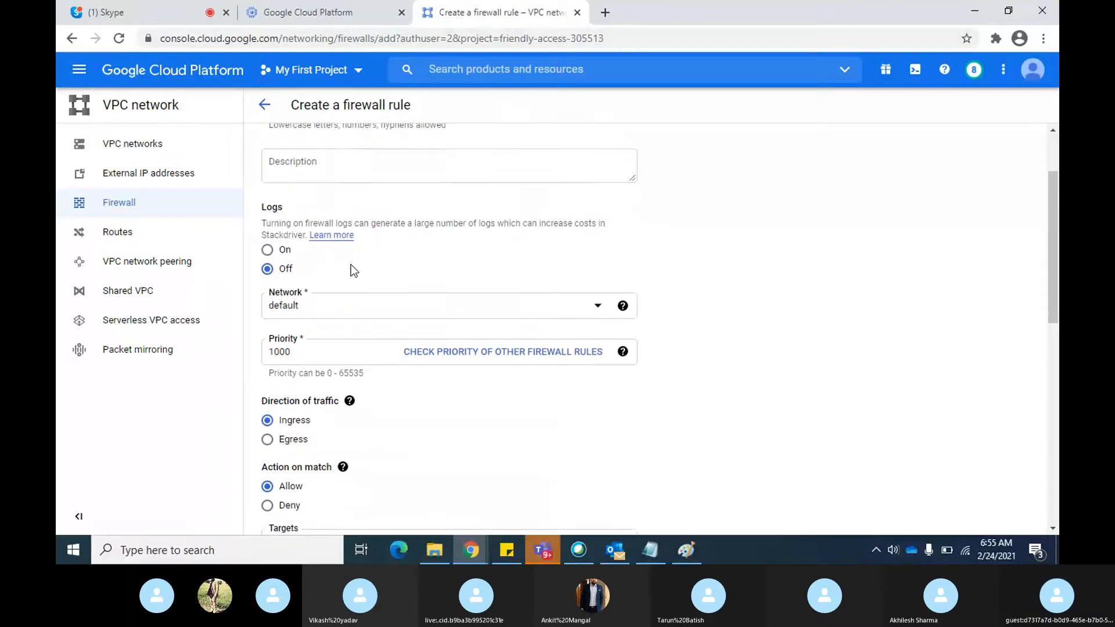
scroll(484, 260, down, 1)
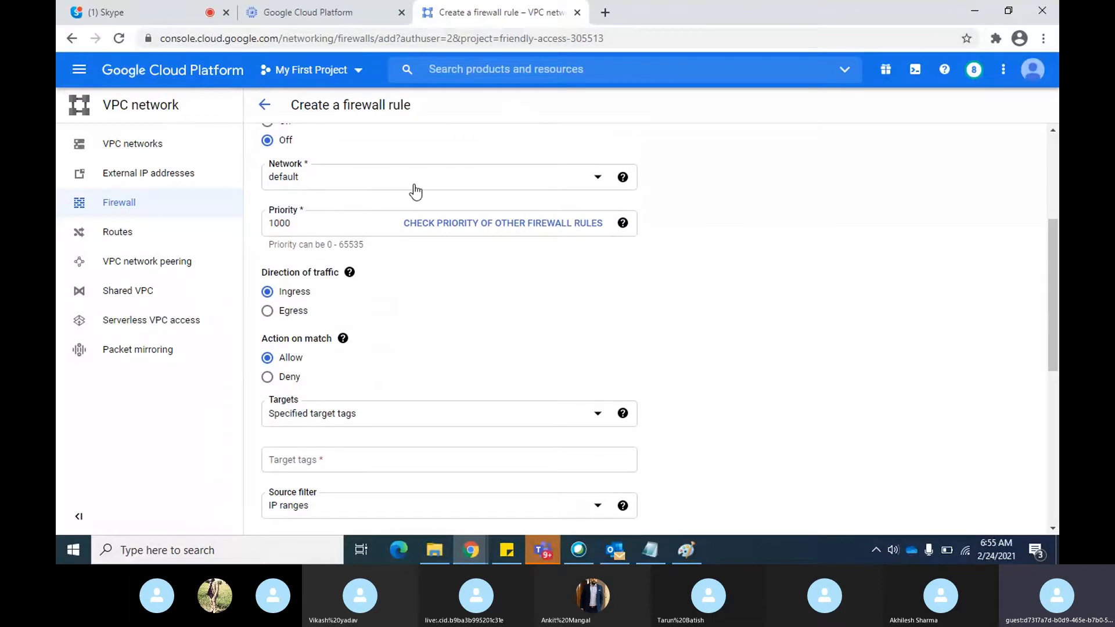
scroll(495, 197, down, 1)
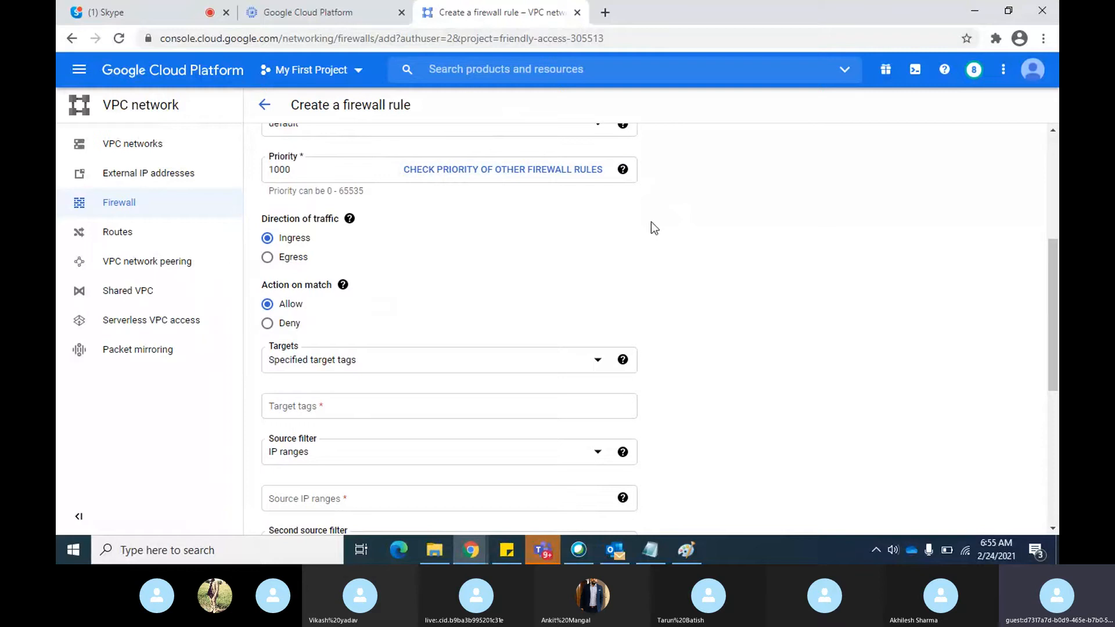
click(349, 218)
click(480, 254)
scroll(772, 274, down, 1)
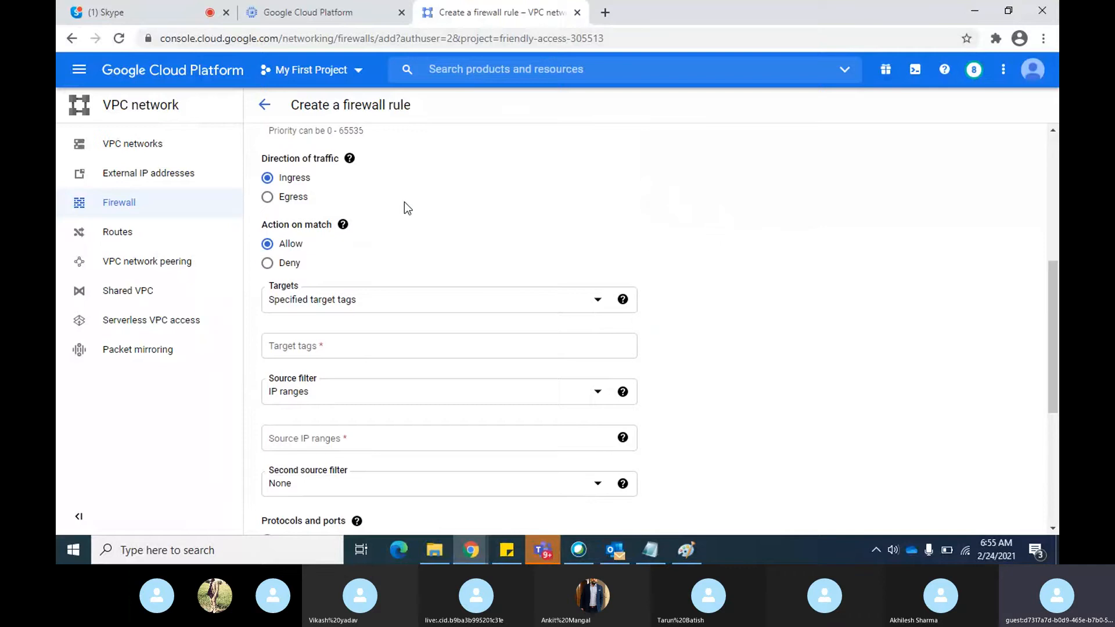
scroll(404, 203, down, 2)
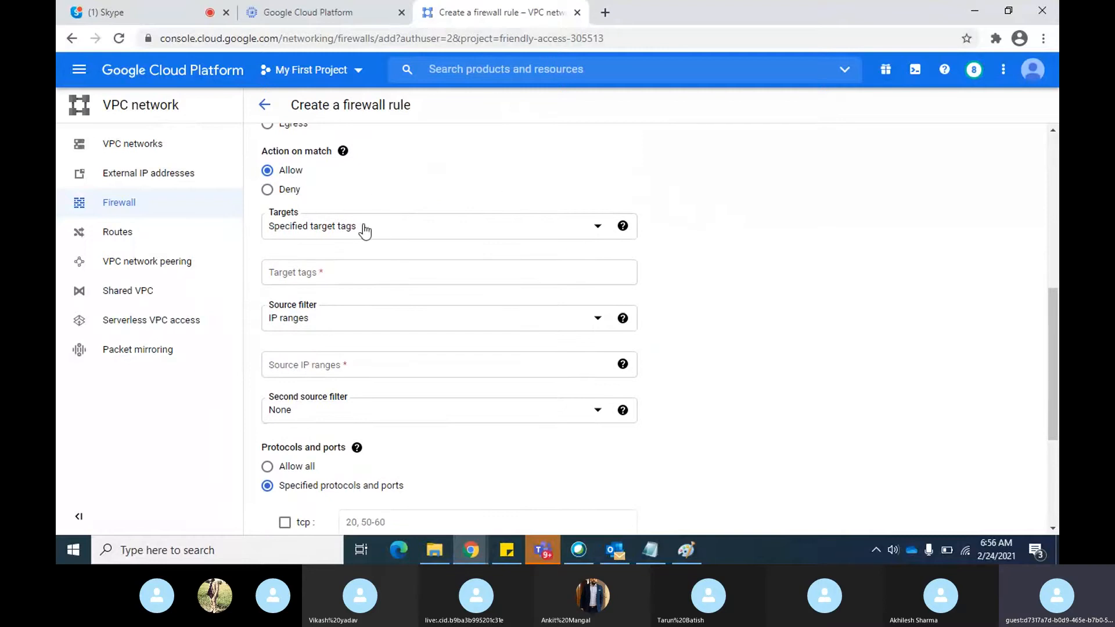
Apply the firewall rule to all instances in the network with the source IP range 0.0.0.0/0
click(583, 232)
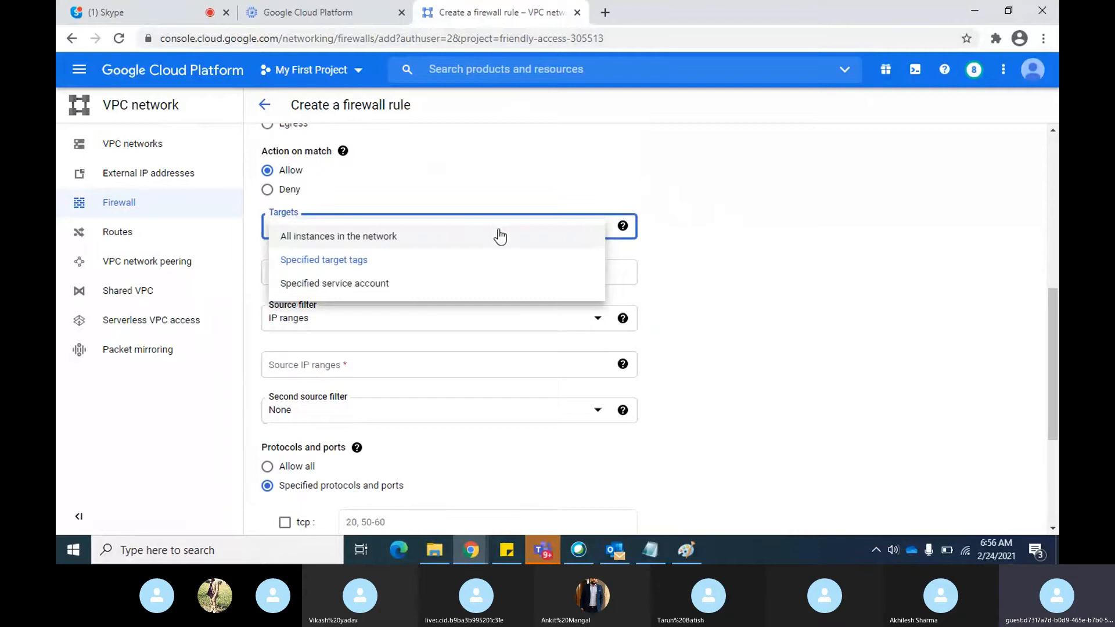
click(353, 241)
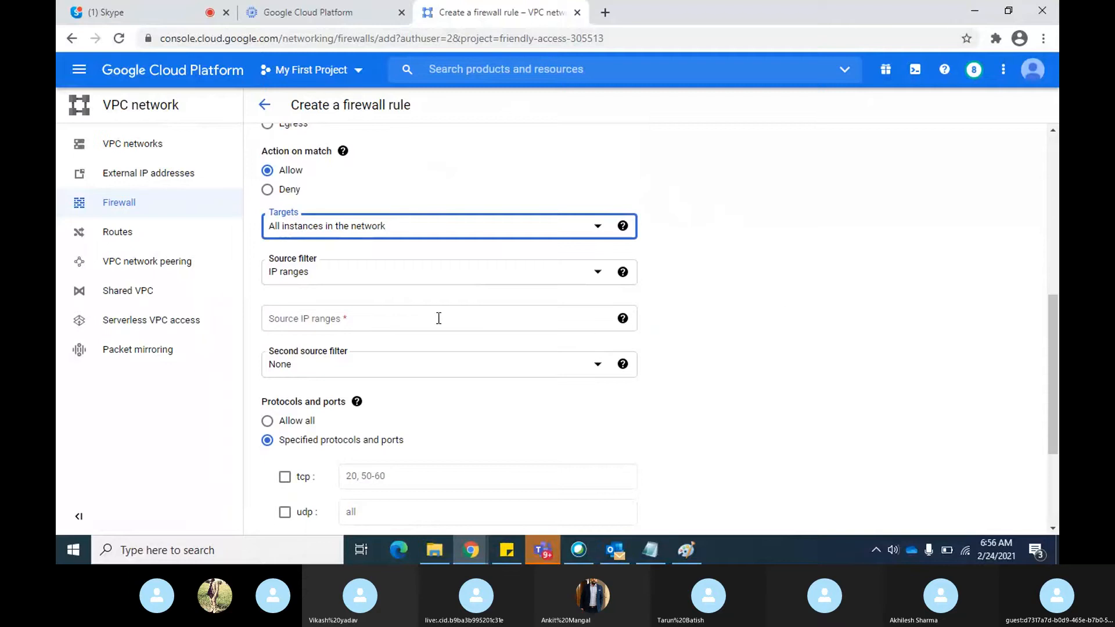
click(394, 315)
text(0)
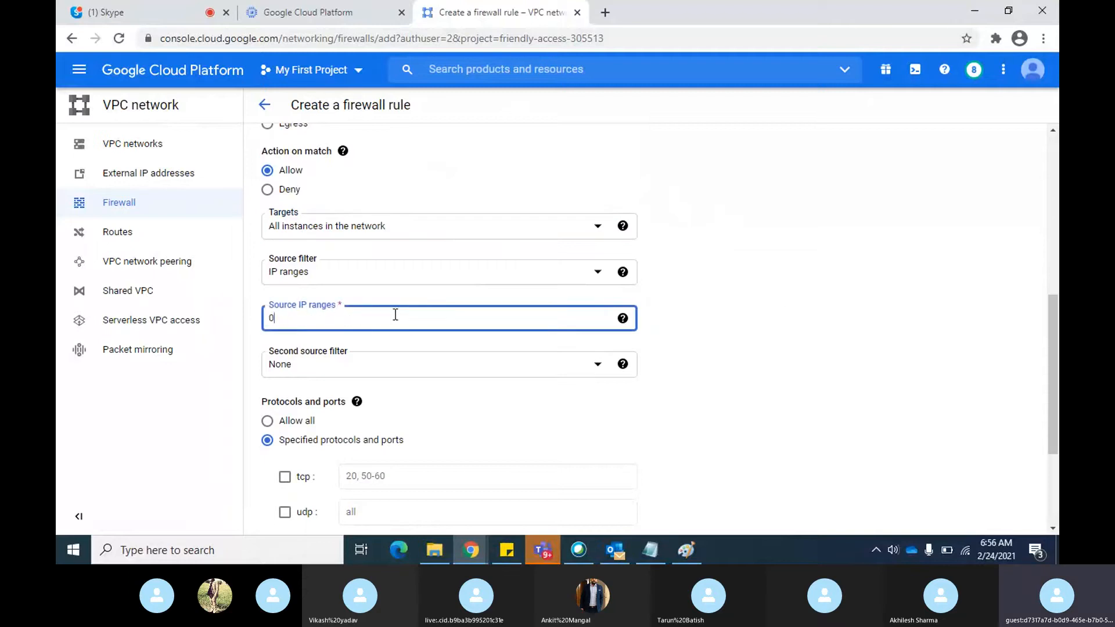
text(.0.0.0)
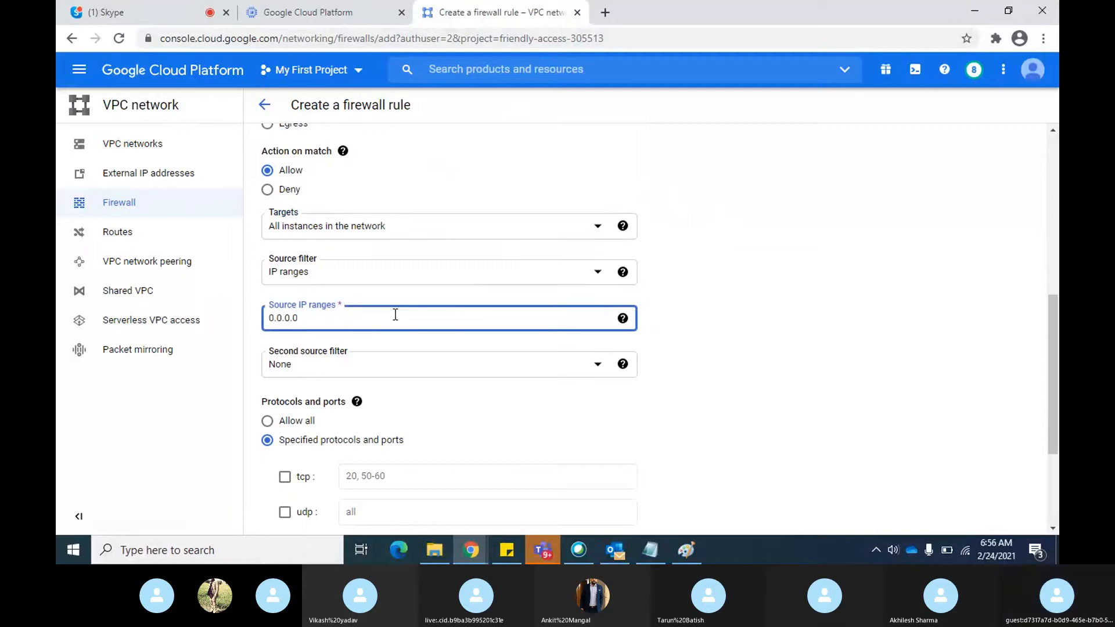
text(/0)
Allow TCP port 22 in the firewall rule and create the rule
scroll(796, 294, down, 3)
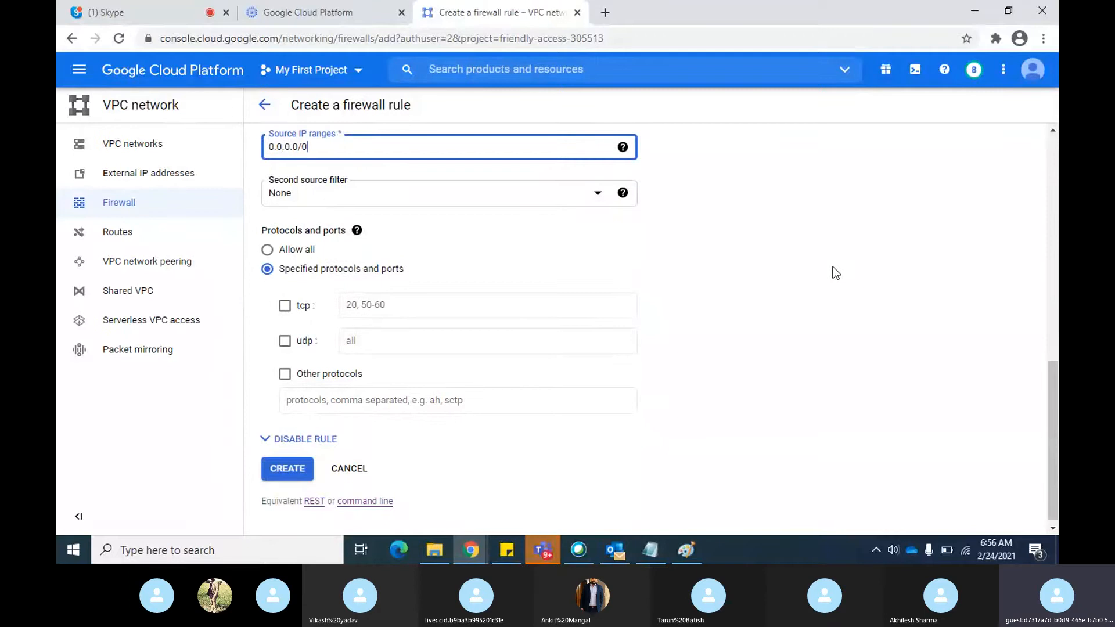
click(284, 306)
click(428, 311)
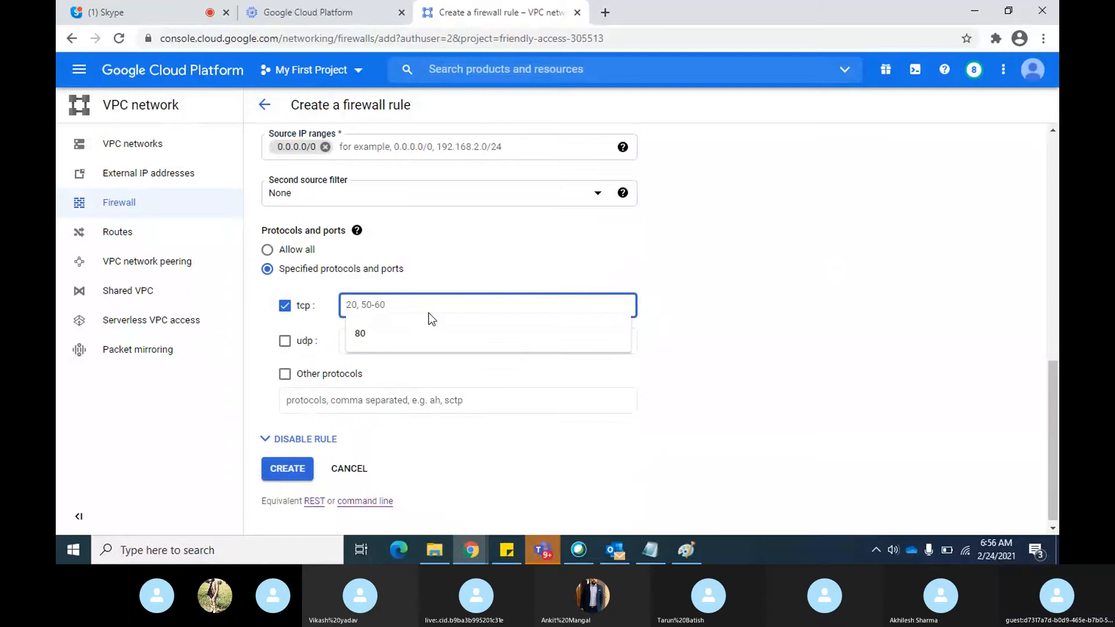
click(383, 340)
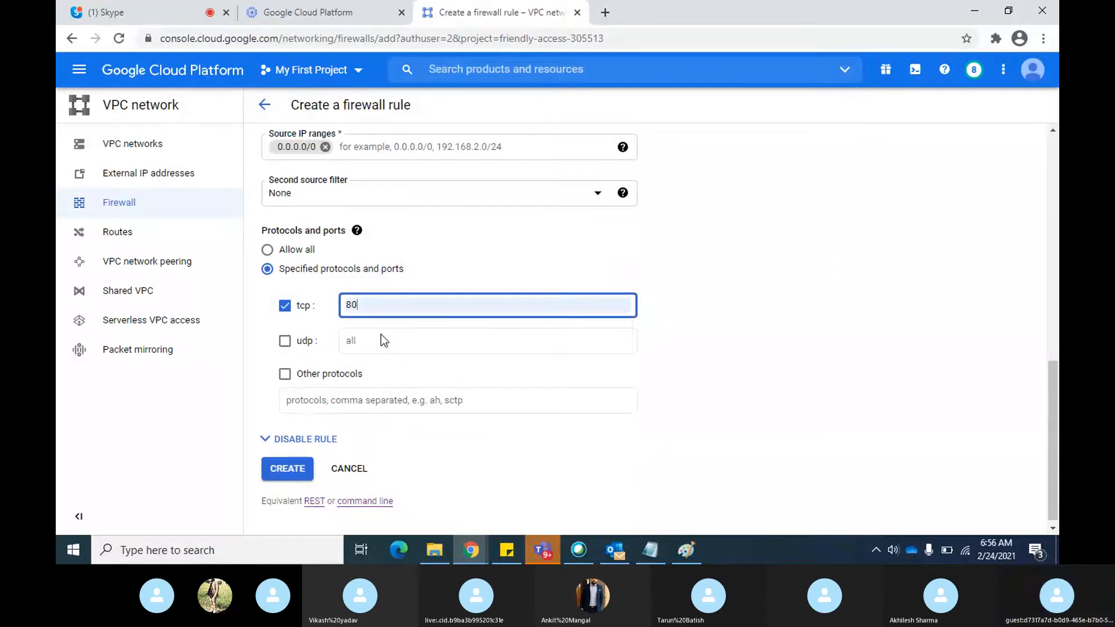
key(BackSpace)
key(BackSpace)
text(22)
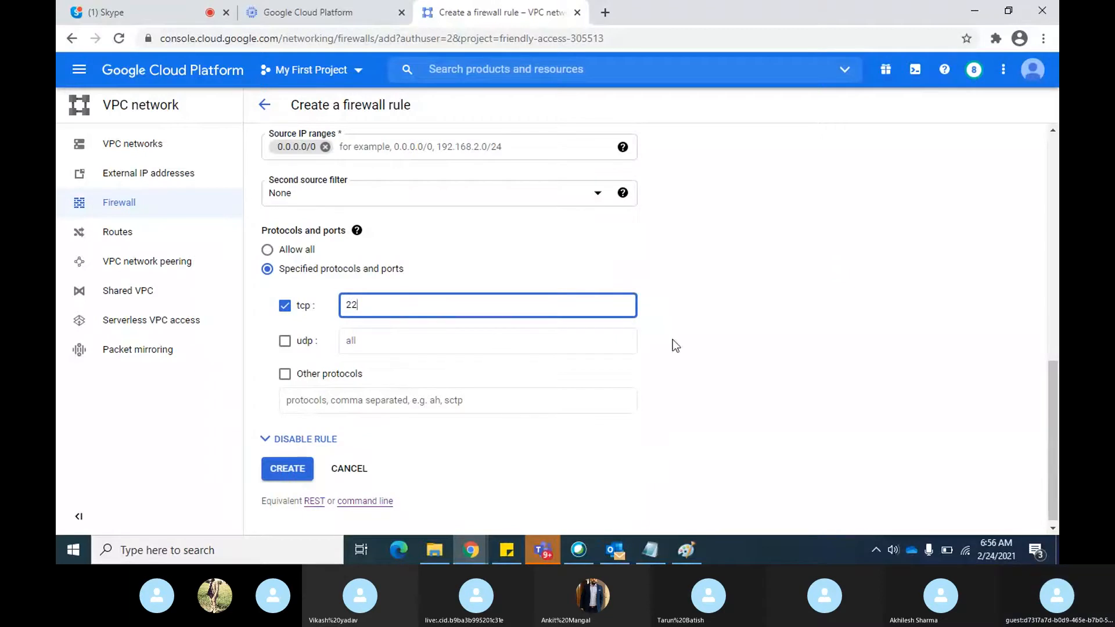
click(299, 468)
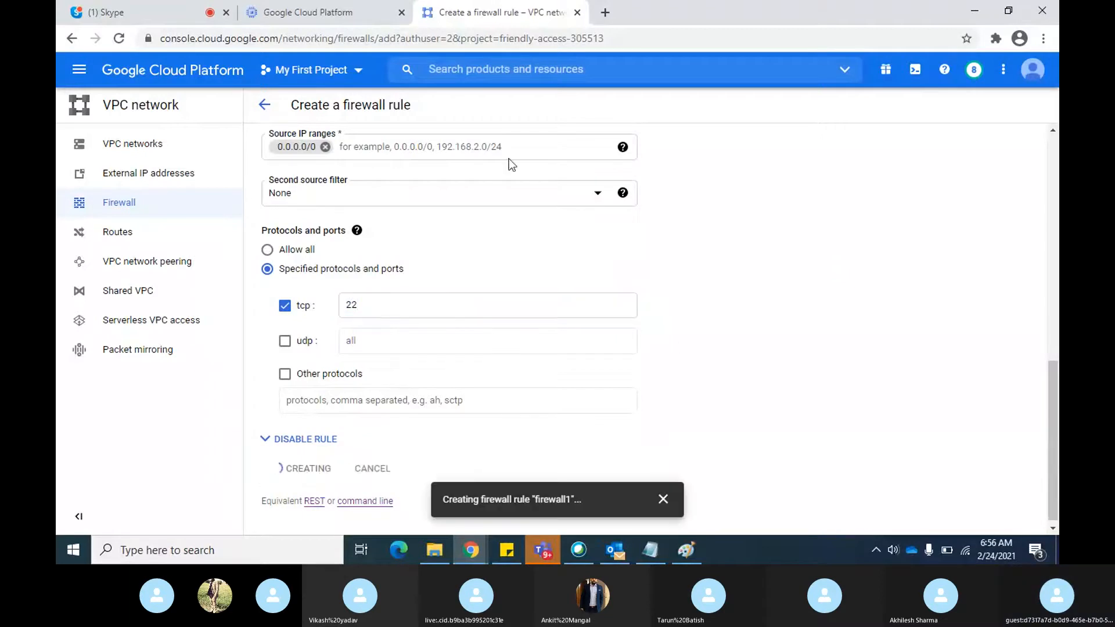
Test a browser SSH connection to instance-1 from the VM instances list, then close the SSH window
click(310, 15)
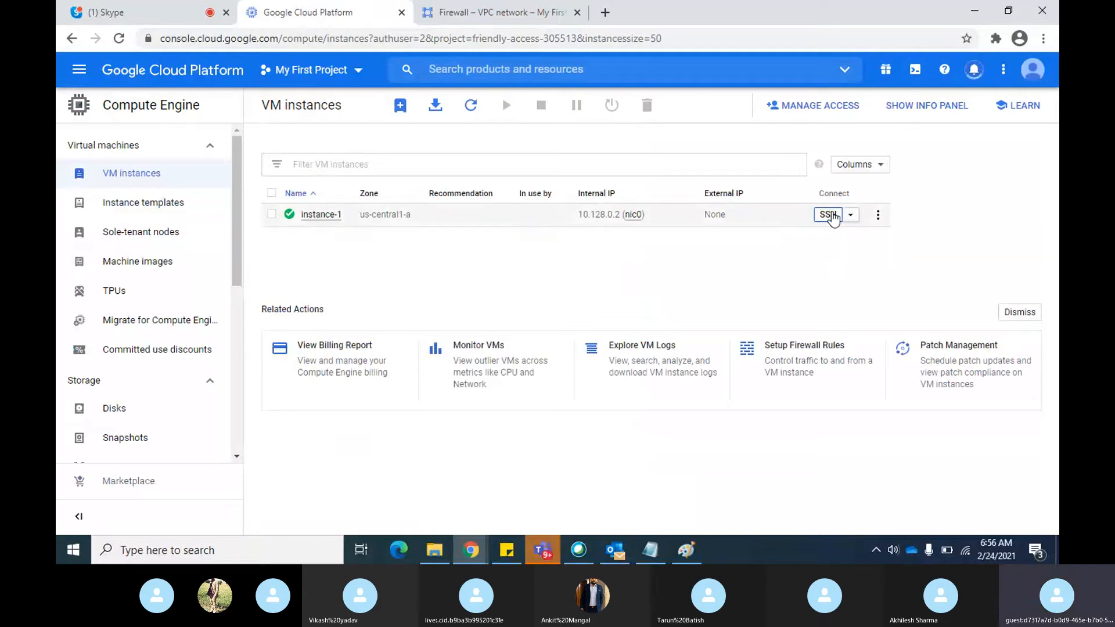
click(831, 215)
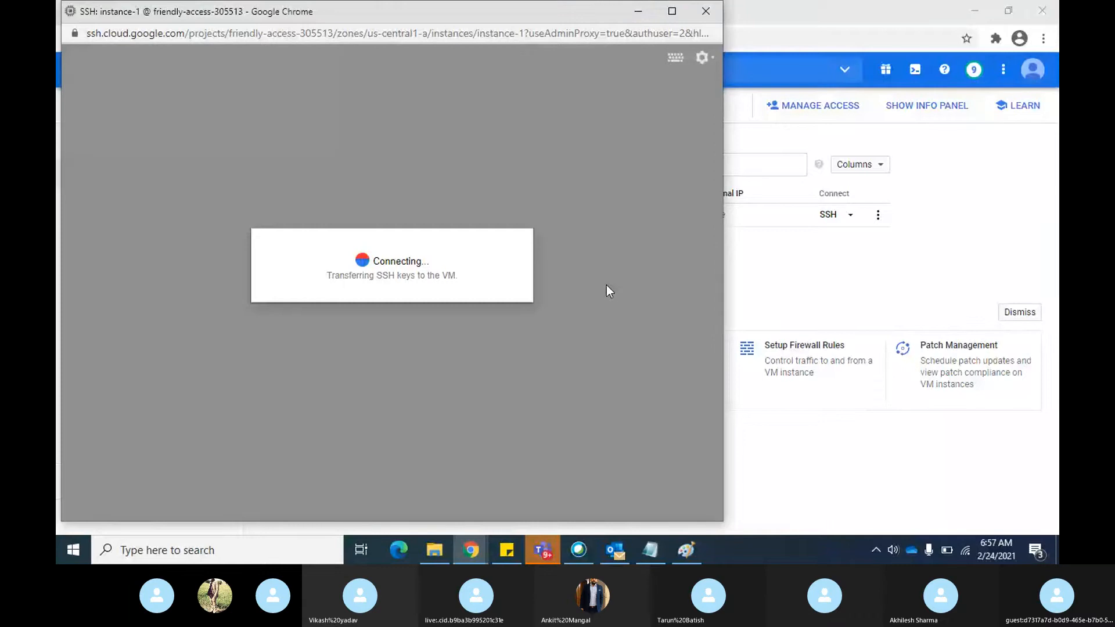
key(alt+Tab)
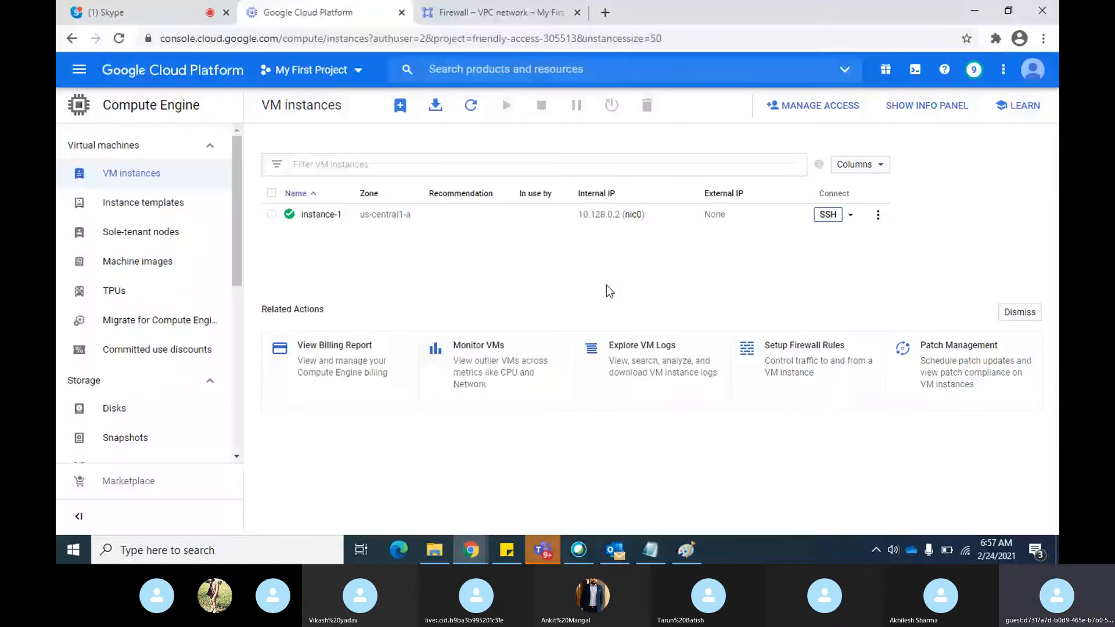
key(alt+Tab)
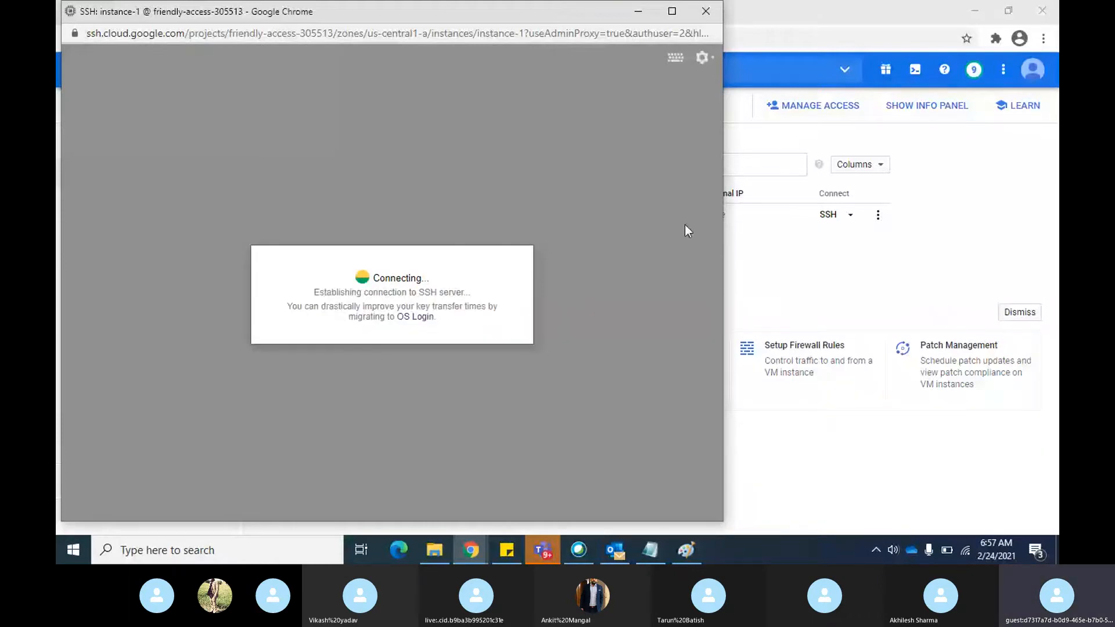
click(705, 12)
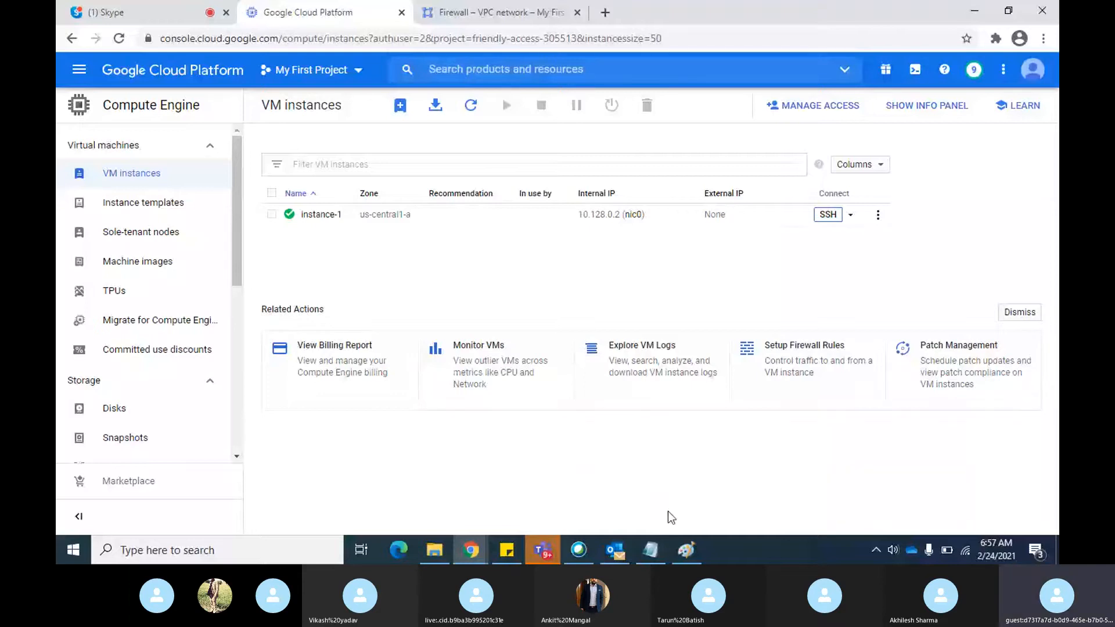
Check the diagram in Paint, switch back to Chrome and show Identity-Aware Proxy's SSH and TCP resources with the info panel hidden
click(685, 552)
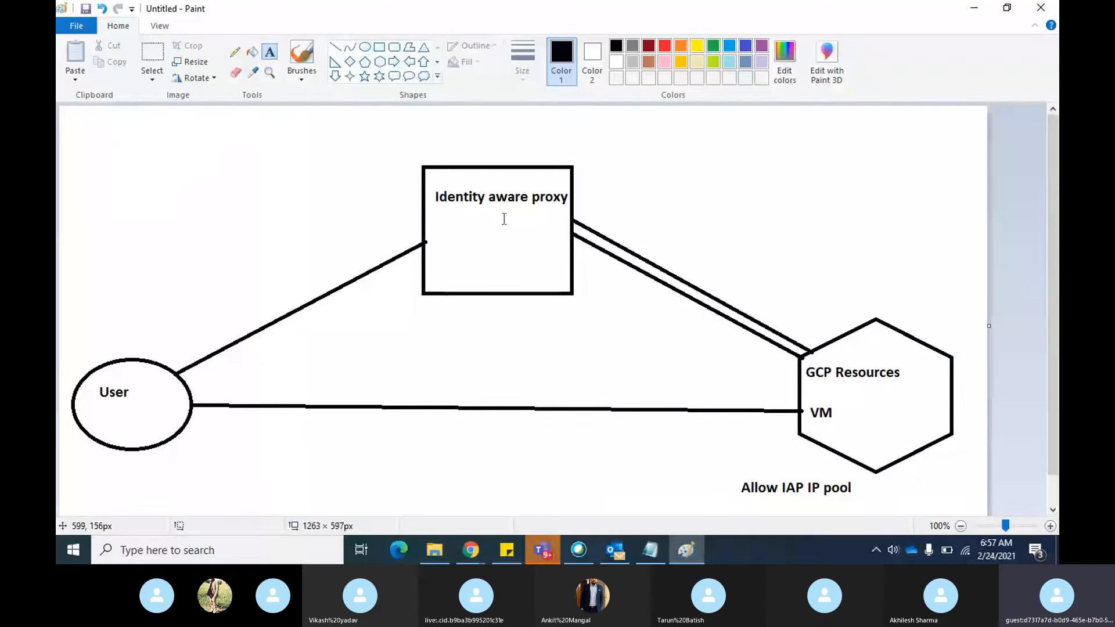
key(alt+Tab)
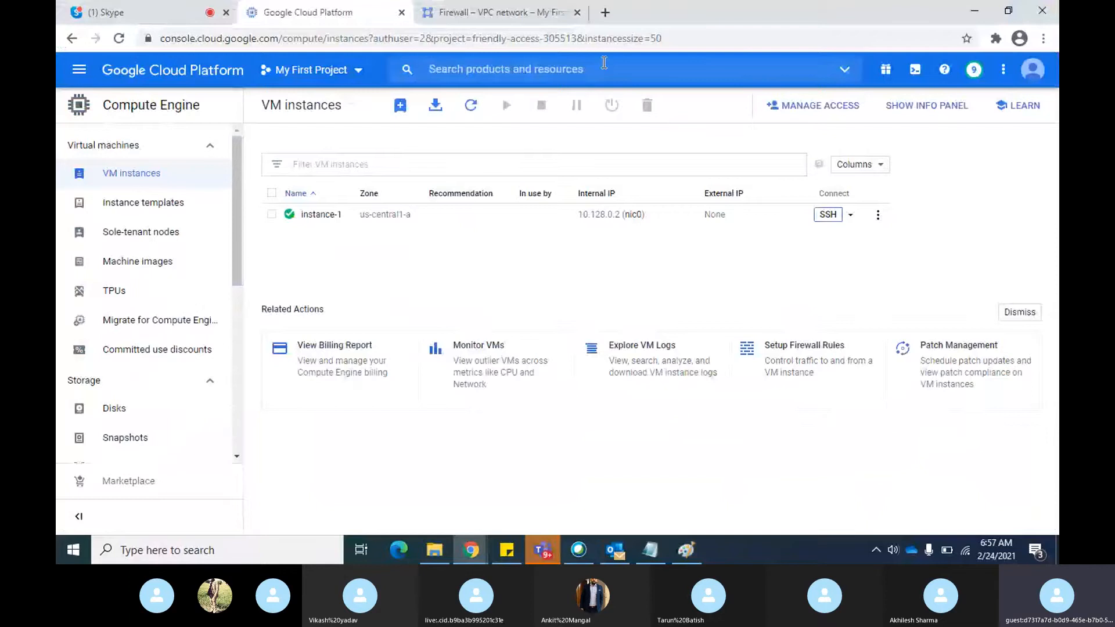
click(502, 12)
click(507, 69)
text(i)
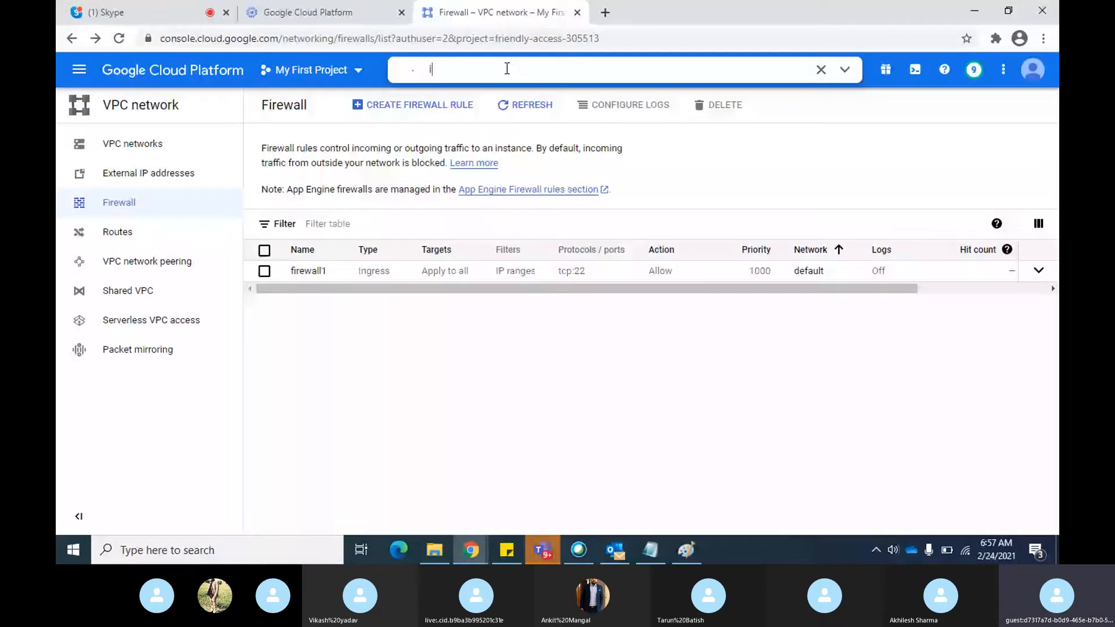
click(506, 194)
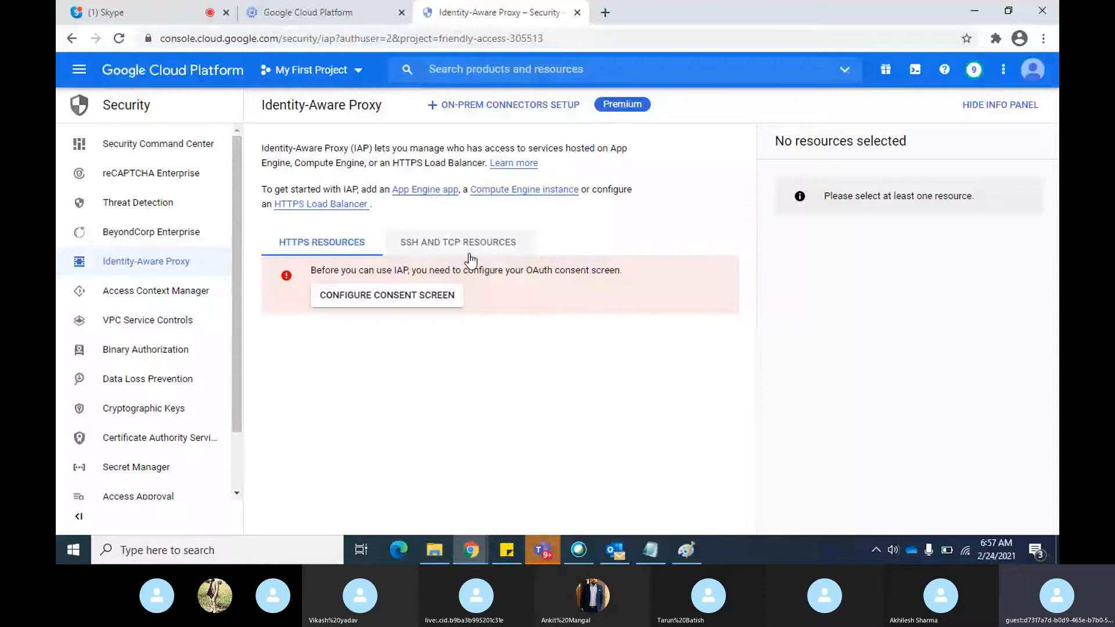
click(488, 244)
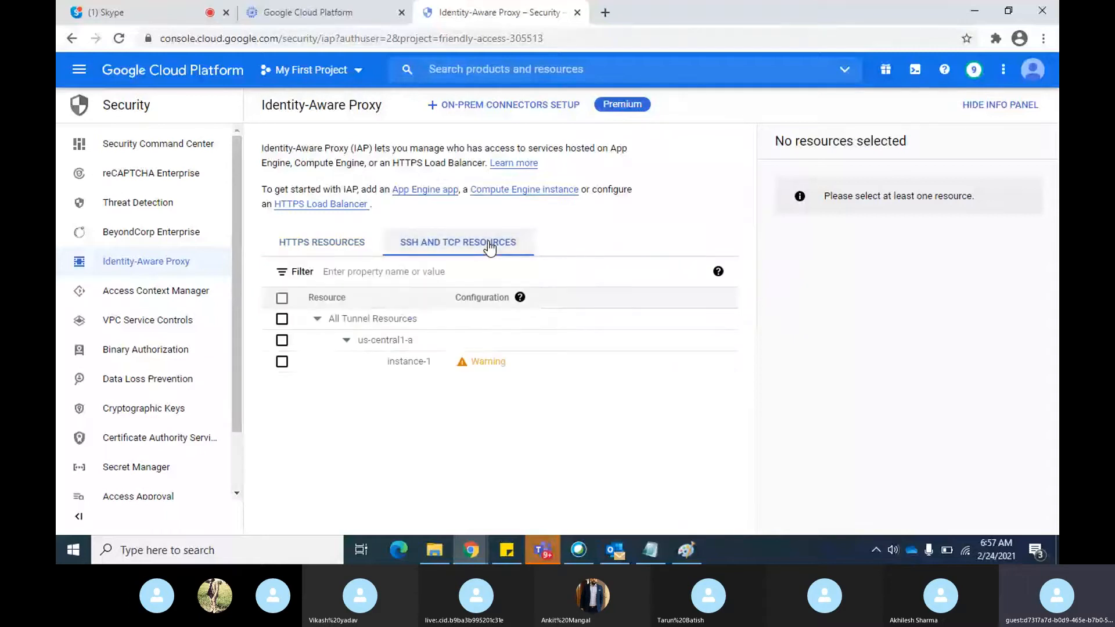
click(993, 117)
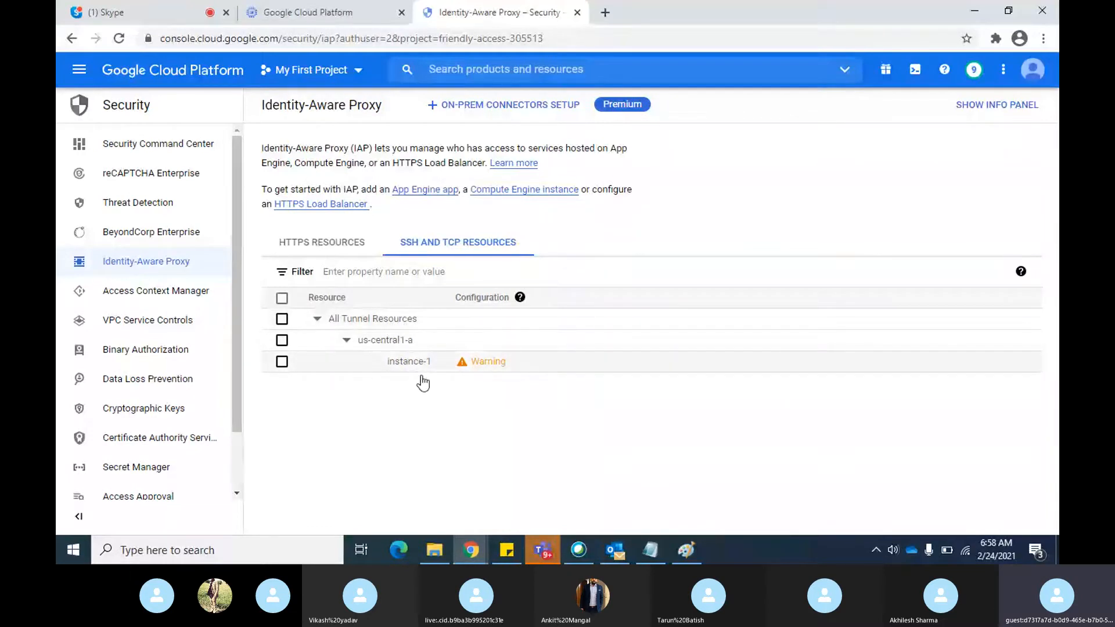
Open instance-1's configuration warning in Identity-Aware Proxy and copy the source IP range 35.235.240.0/20
click(347, 13)
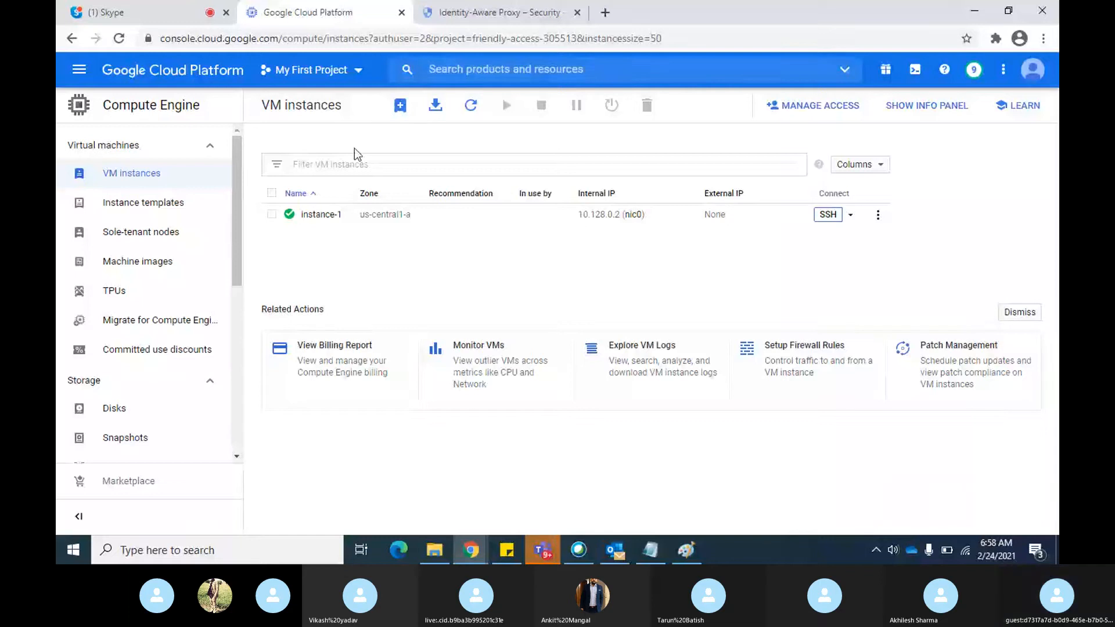
click(498, 12)
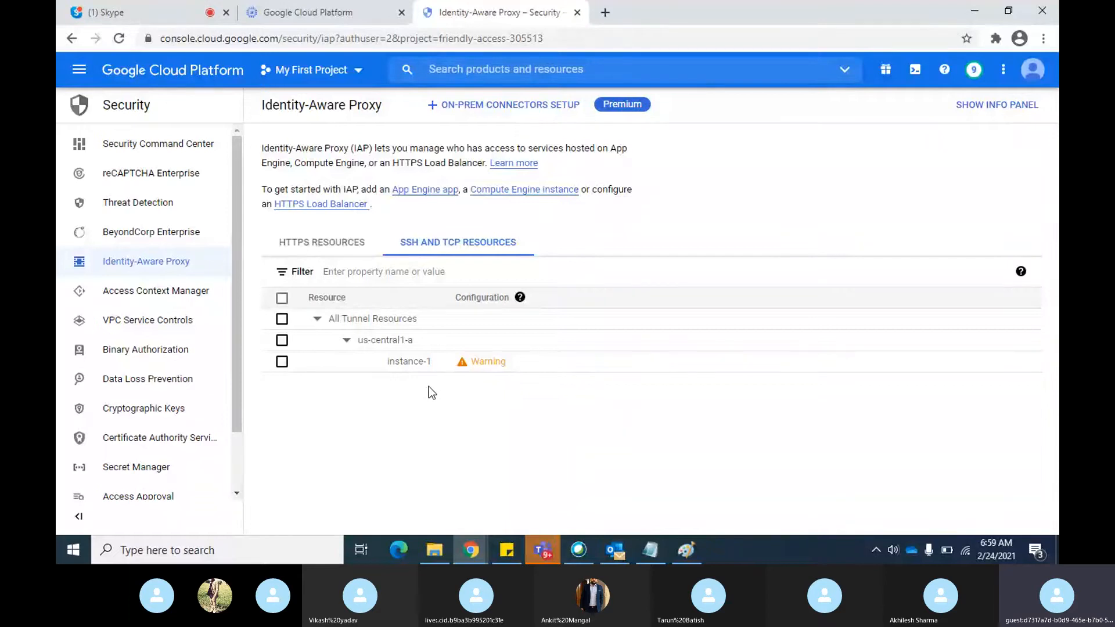
click(486, 362)
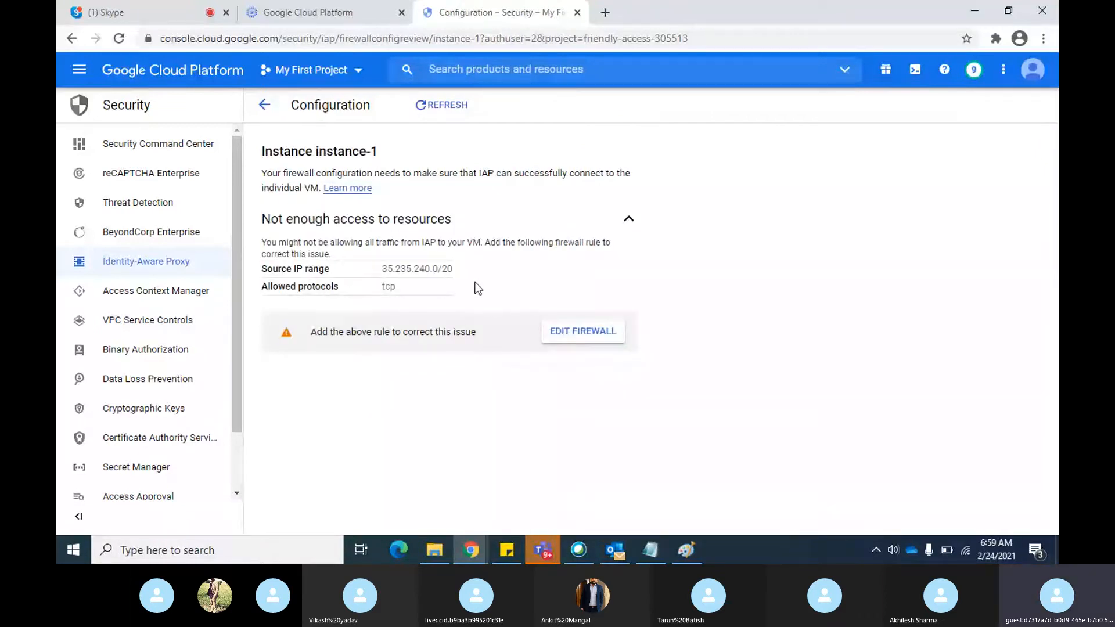
drag(459, 269, 420, 270)
click(449, 394)
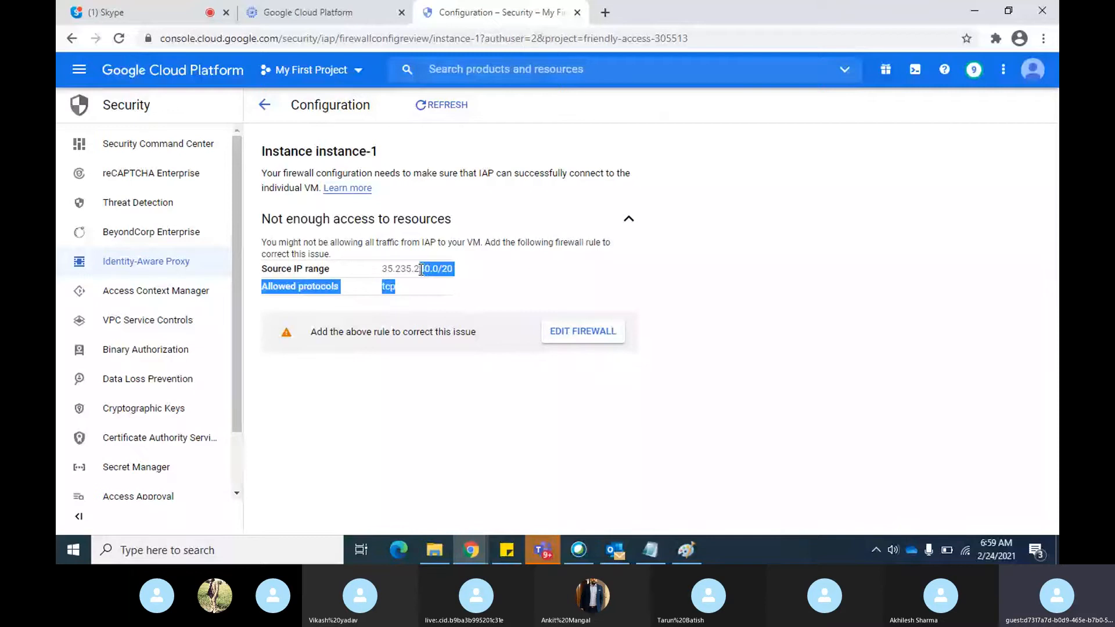
click(514, 261)
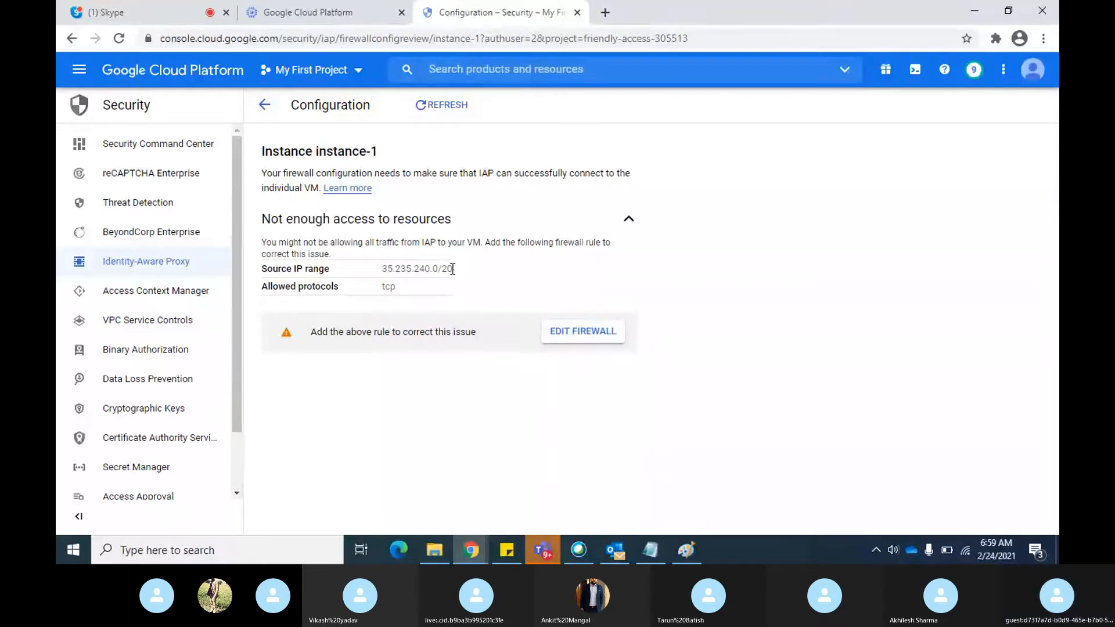
drag(453, 269, 382, 270)
key(ctrl+c)
Switch to Paint and add the text 35.235.240.0/20 below the Identity aware proxy label in the diagram
click(686, 550)
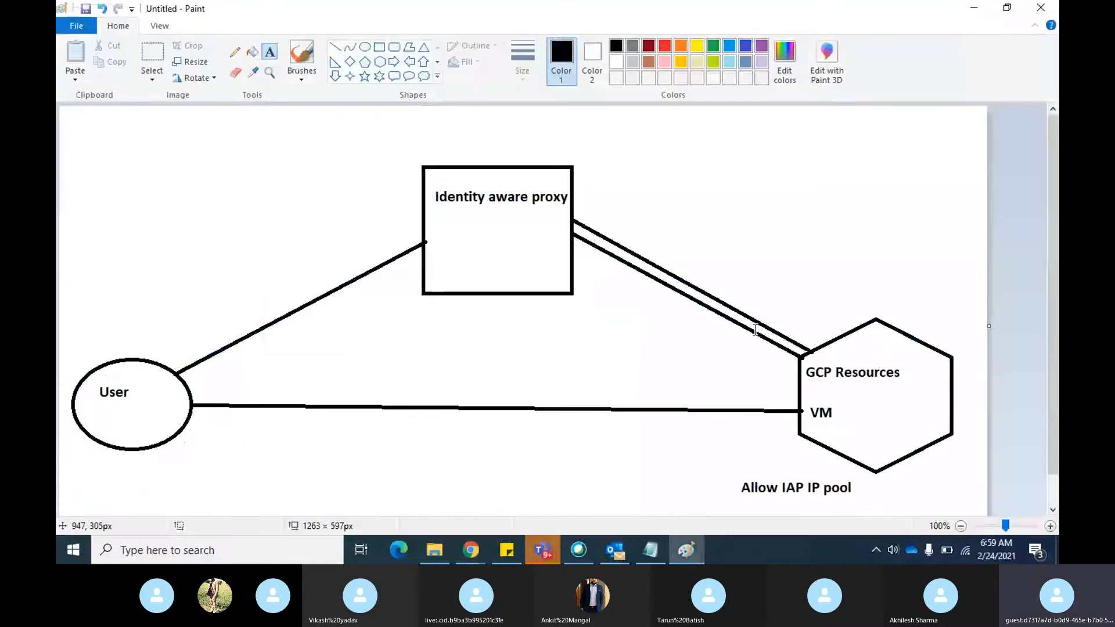
click(844, 407)
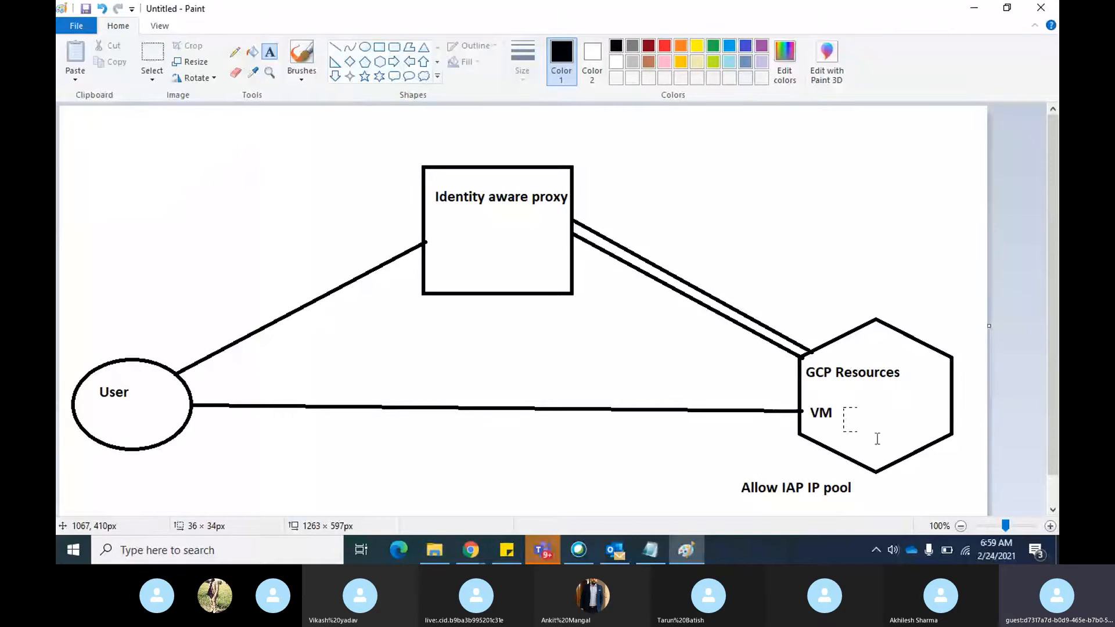
drag(877, 438, 942, 439)
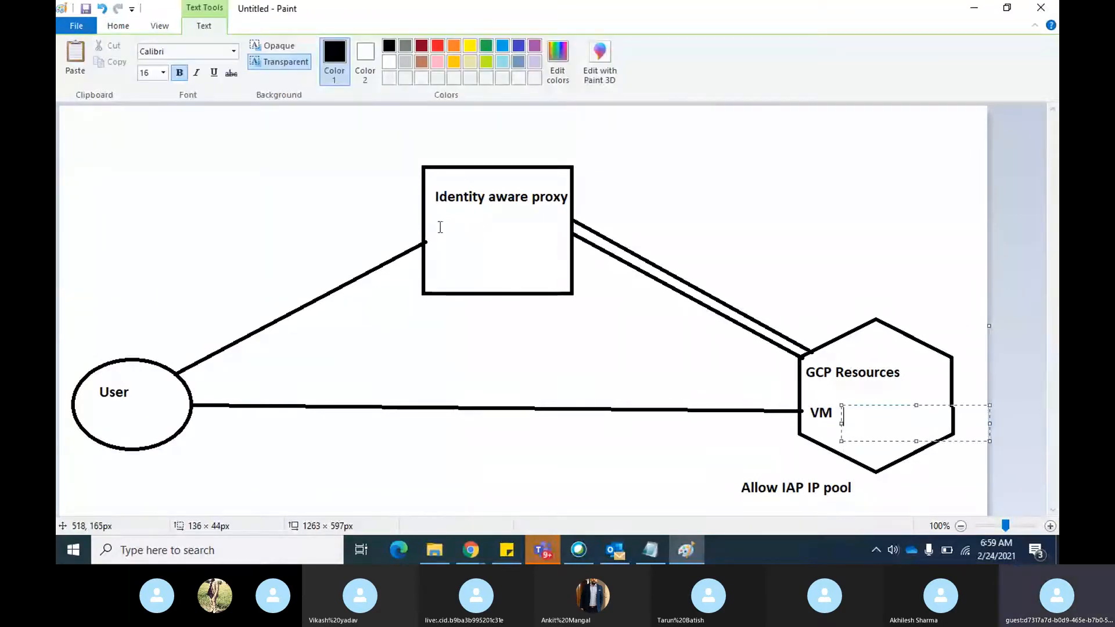
drag(433, 225, 598, 269)
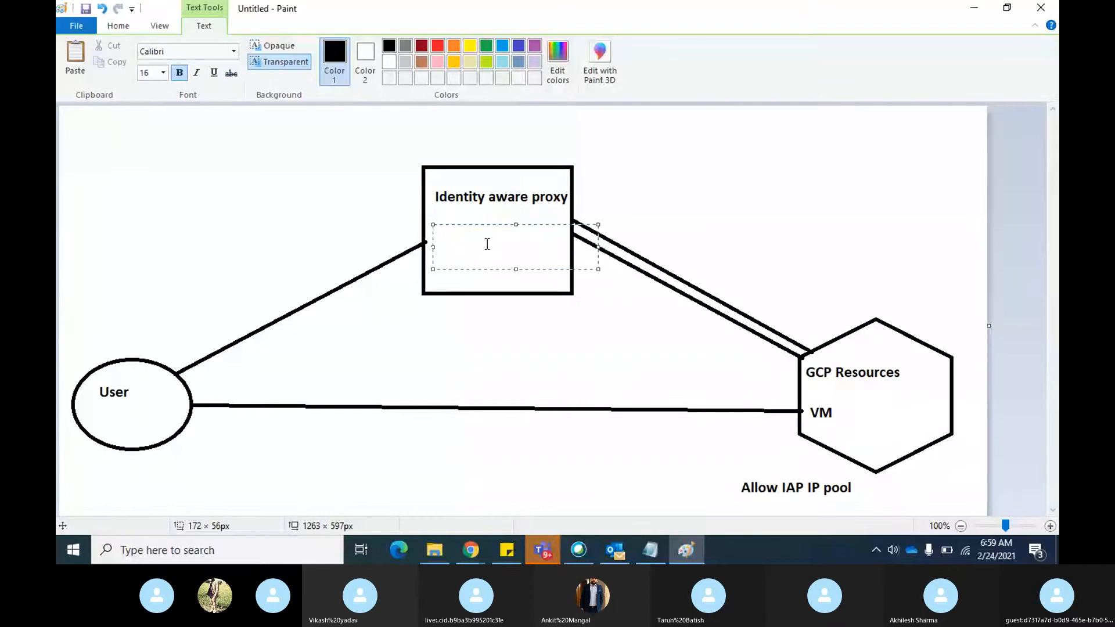
key(ctrl+v)
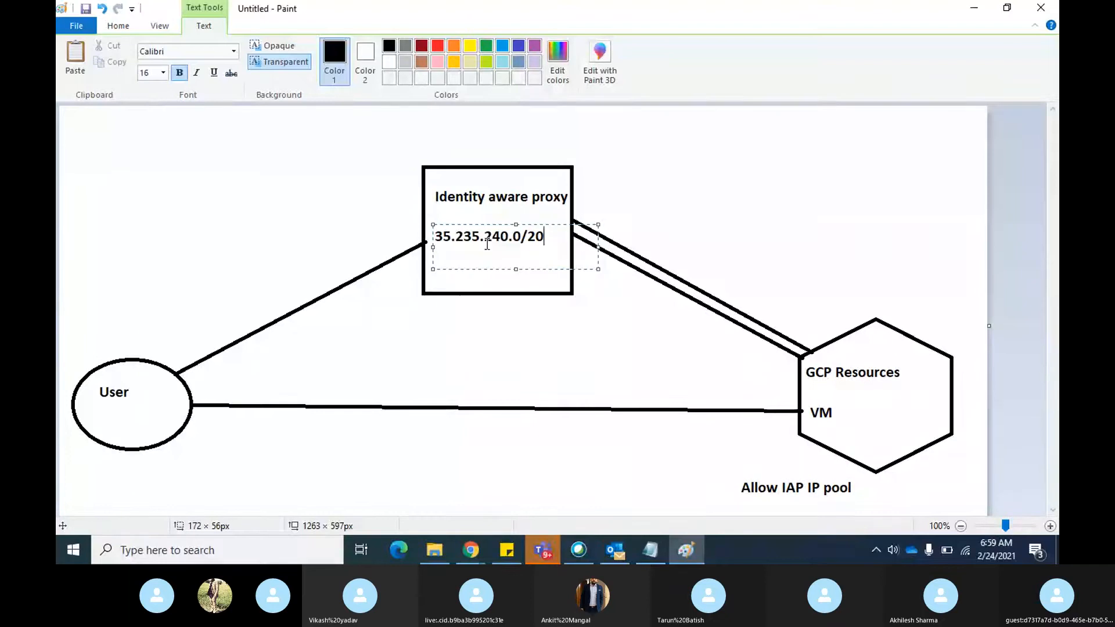
click(831, 136)
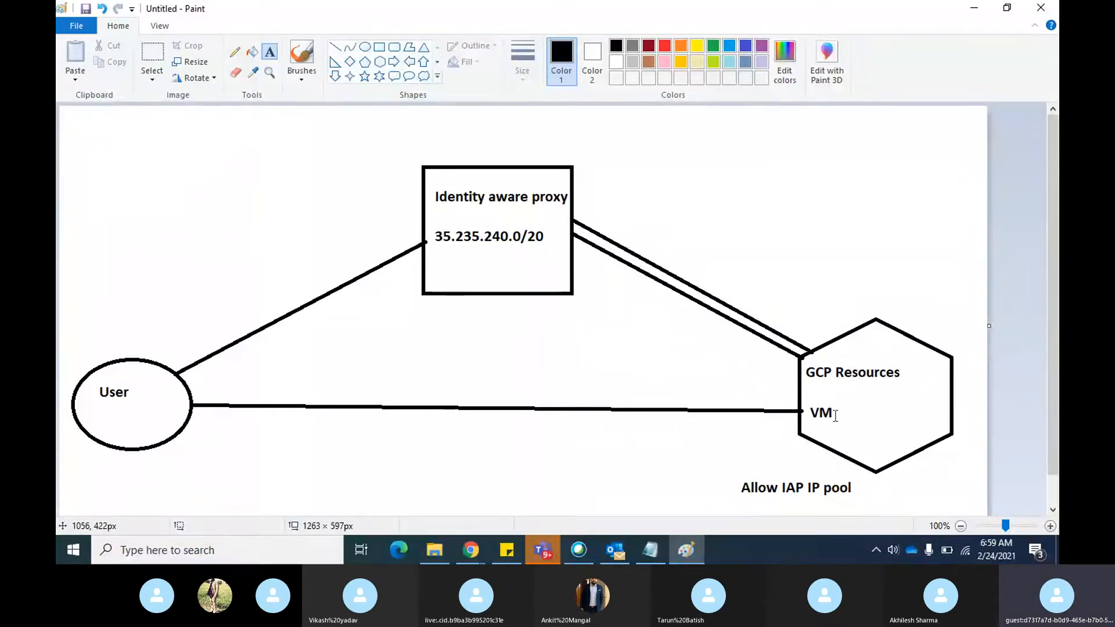
Switch to Chrome, open firewall editing from instance-1's IAP configuration page and continue with the cloudsum.xyz account
key(alt+Tab)
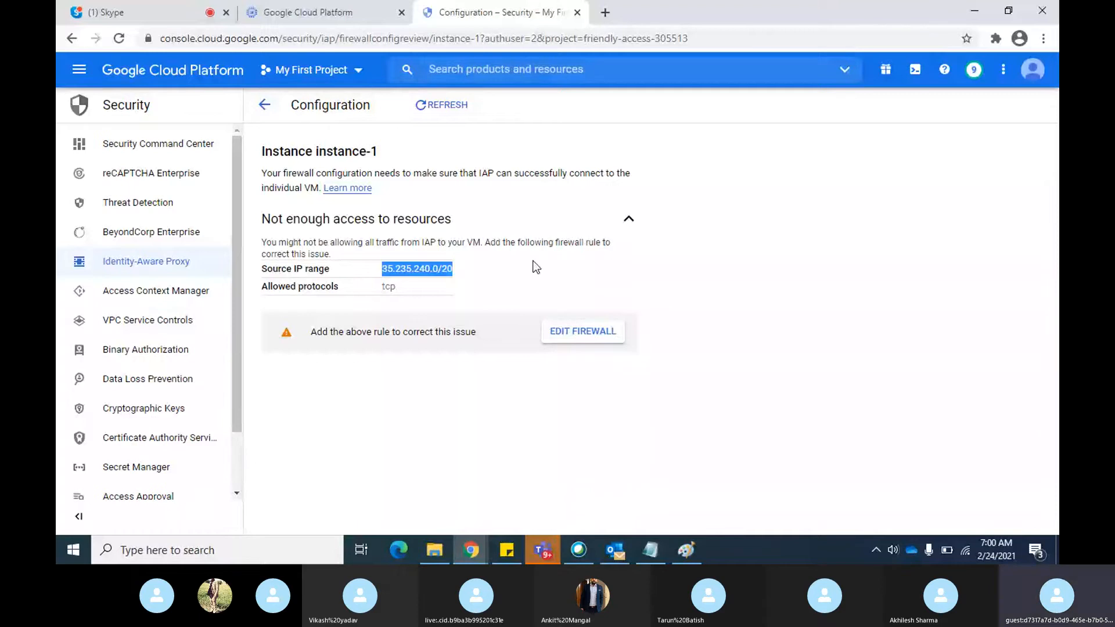
click(584, 334)
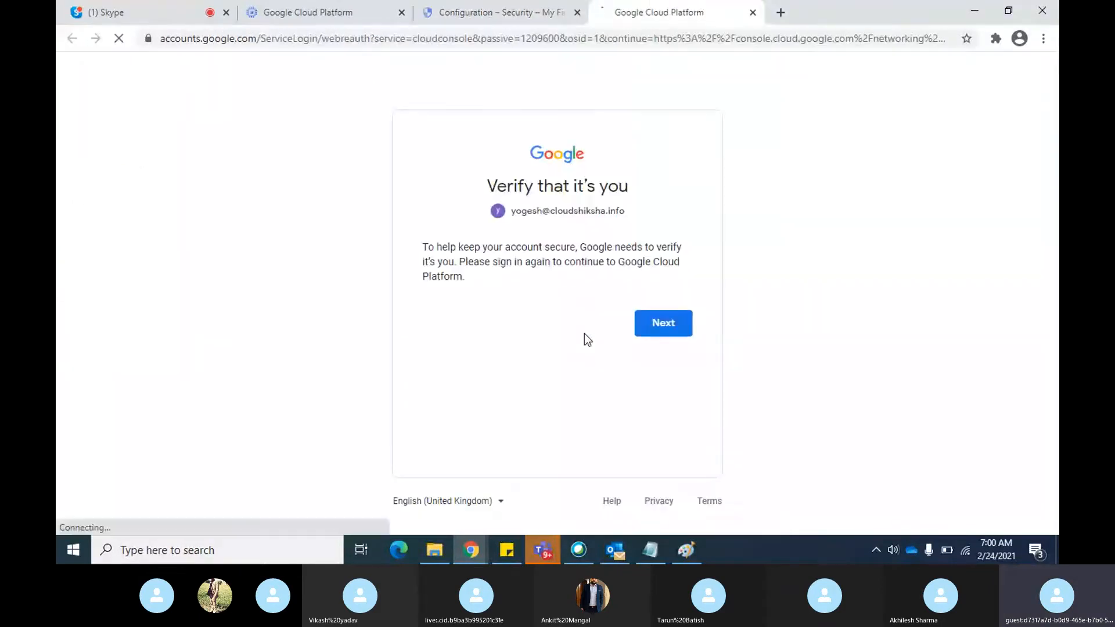
click(665, 334)
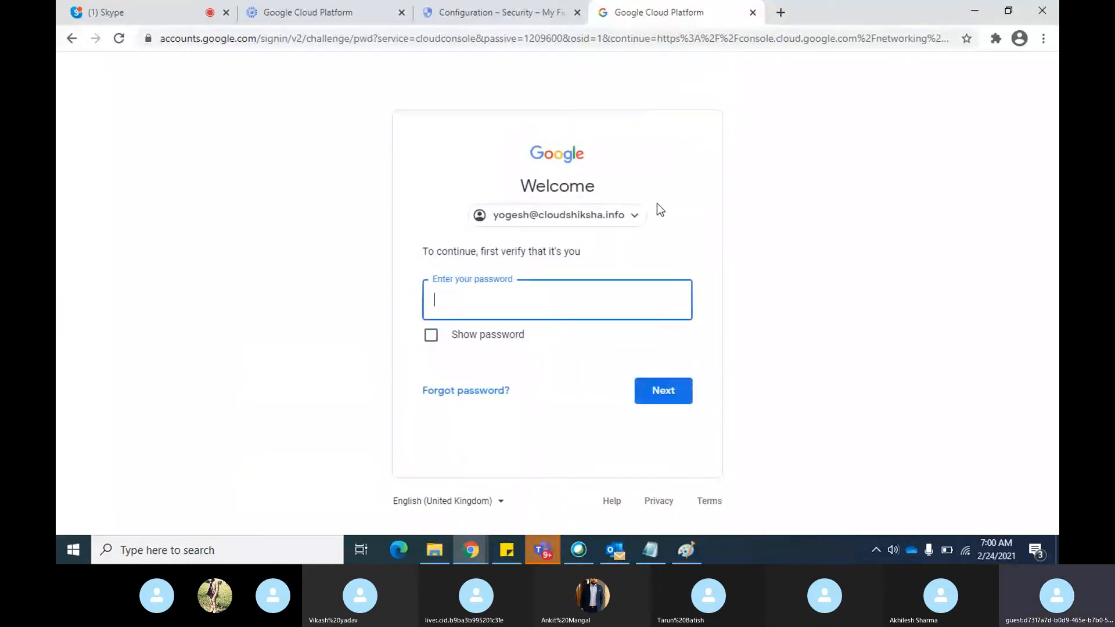
click(634, 217)
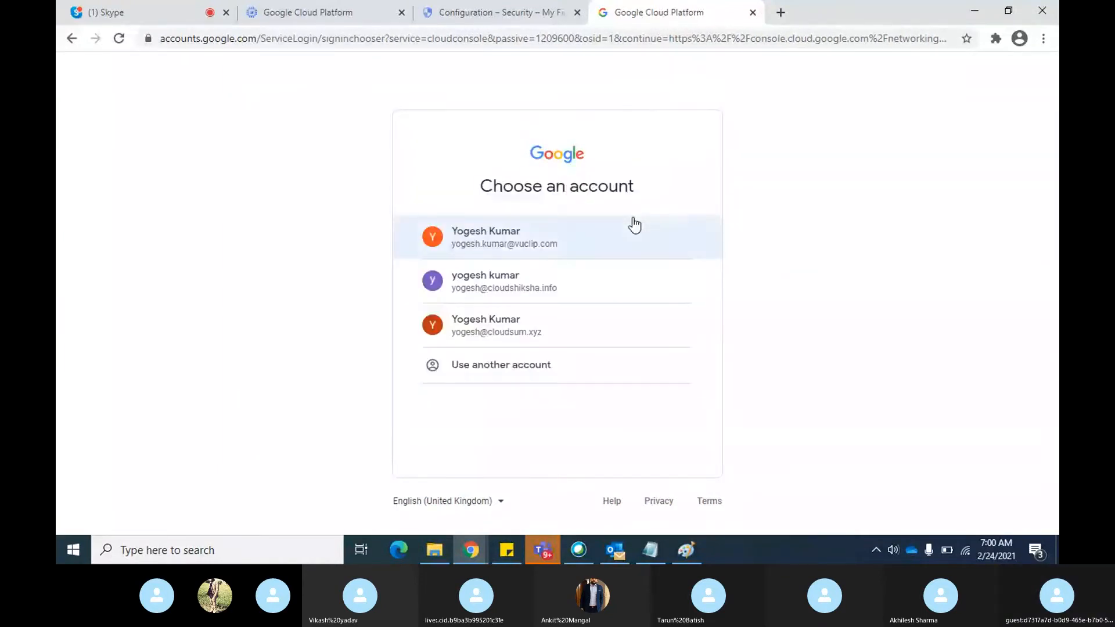
click(507, 342)
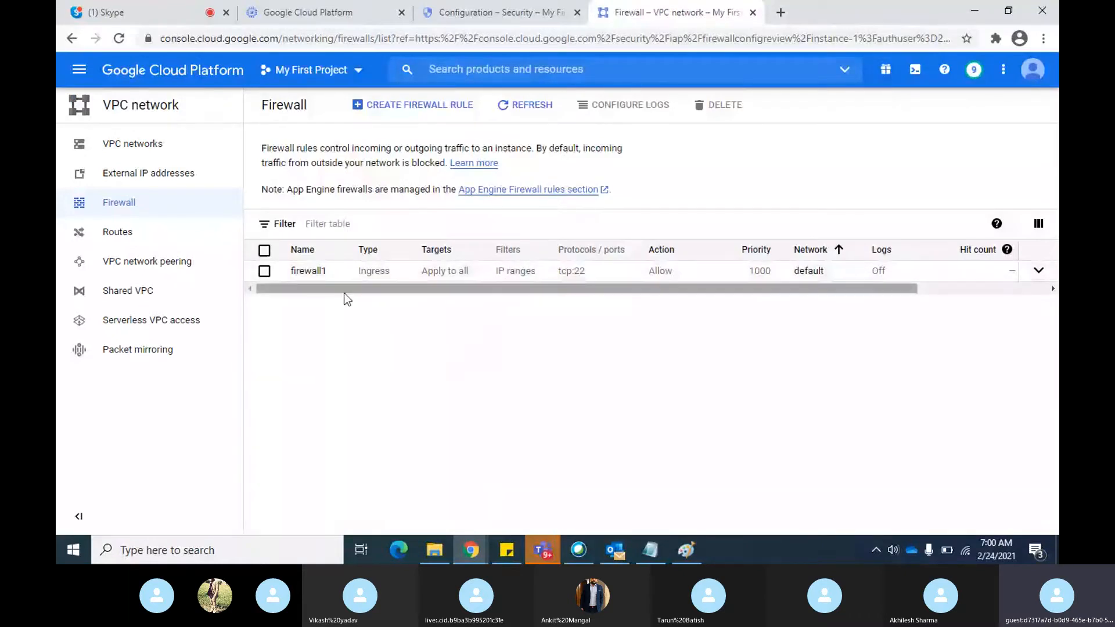
Open the firewall1 rule for editing and remove 0.0.0.0/0 from its source IP ranges
click(311, 277)
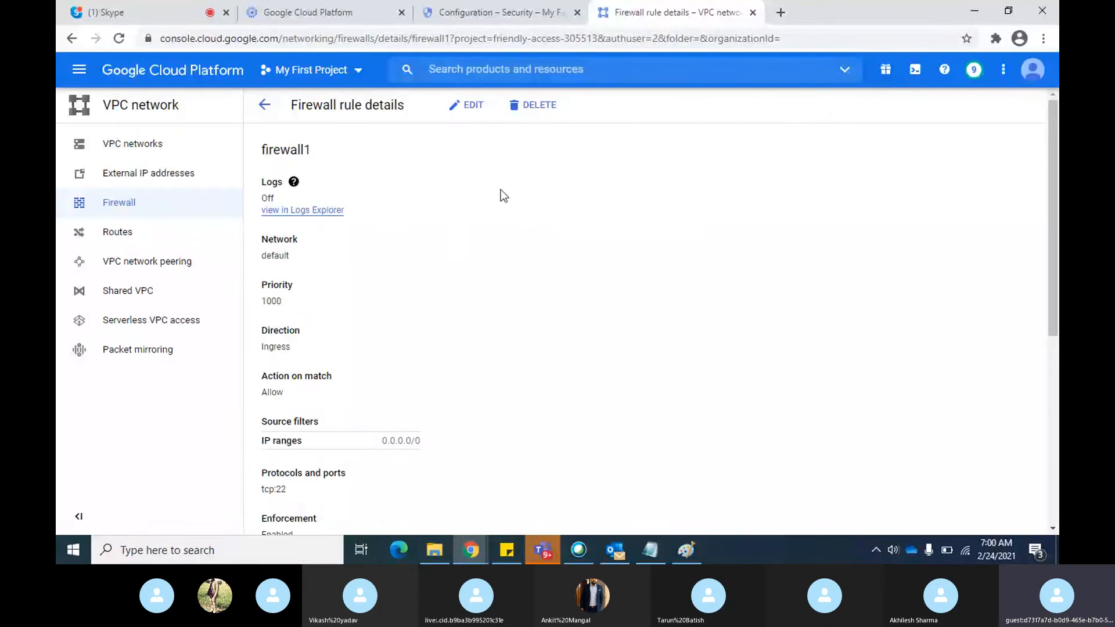
click(471, 108)
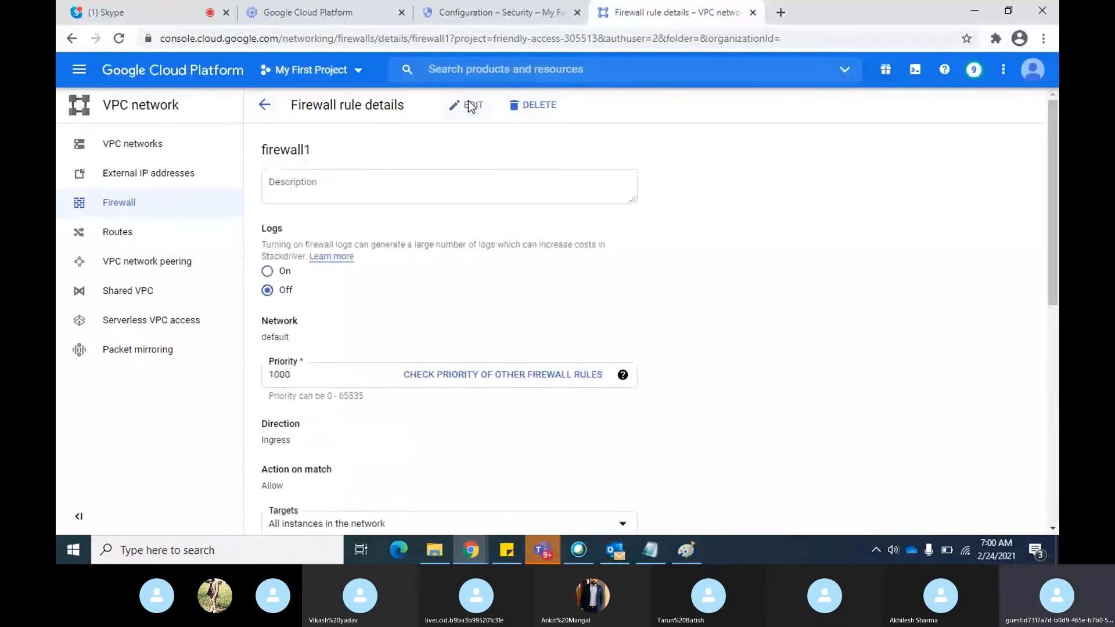
scroll(691, 232, down, 5)
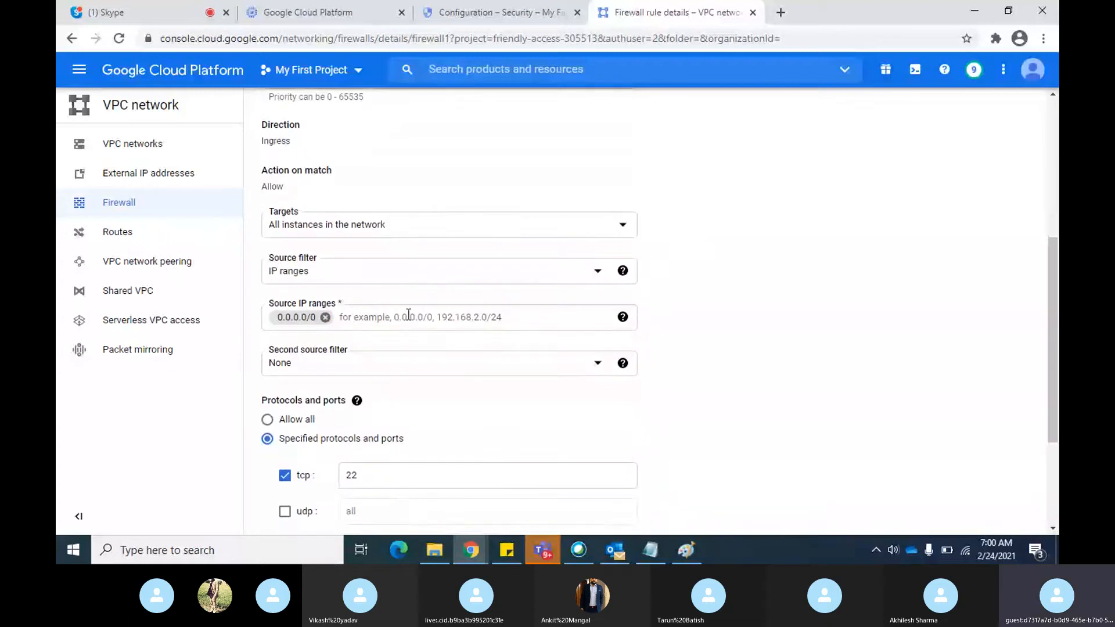
click(325, 317)
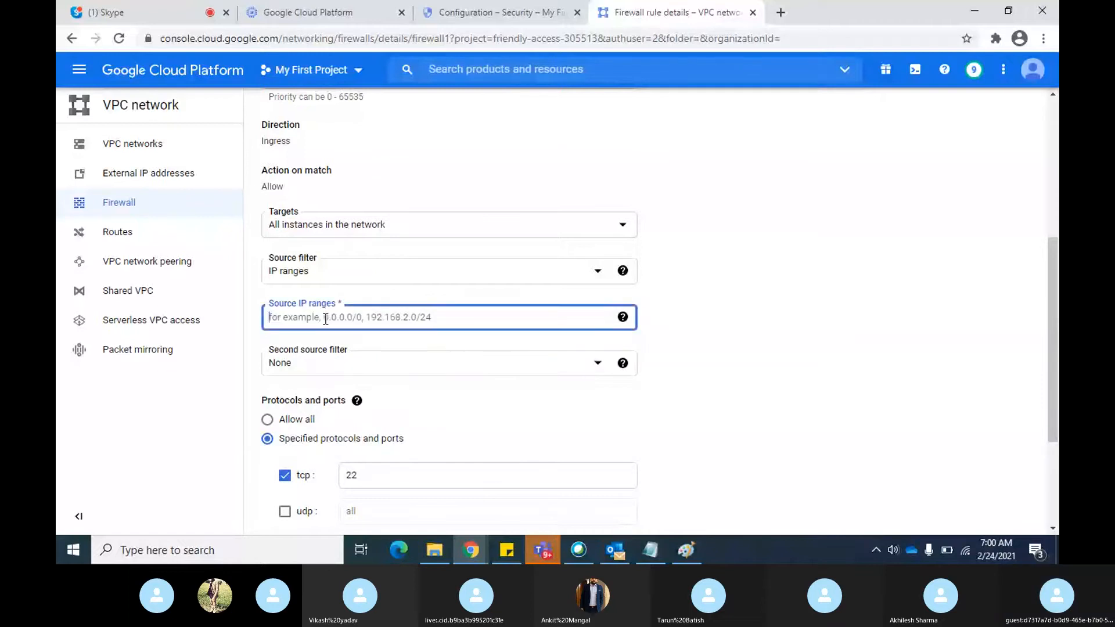
Check the IAP configuration page and the Paint diagram, and add 35.235.240.0/20 as firewall1's source IP range in Chrome
click(486, 13)
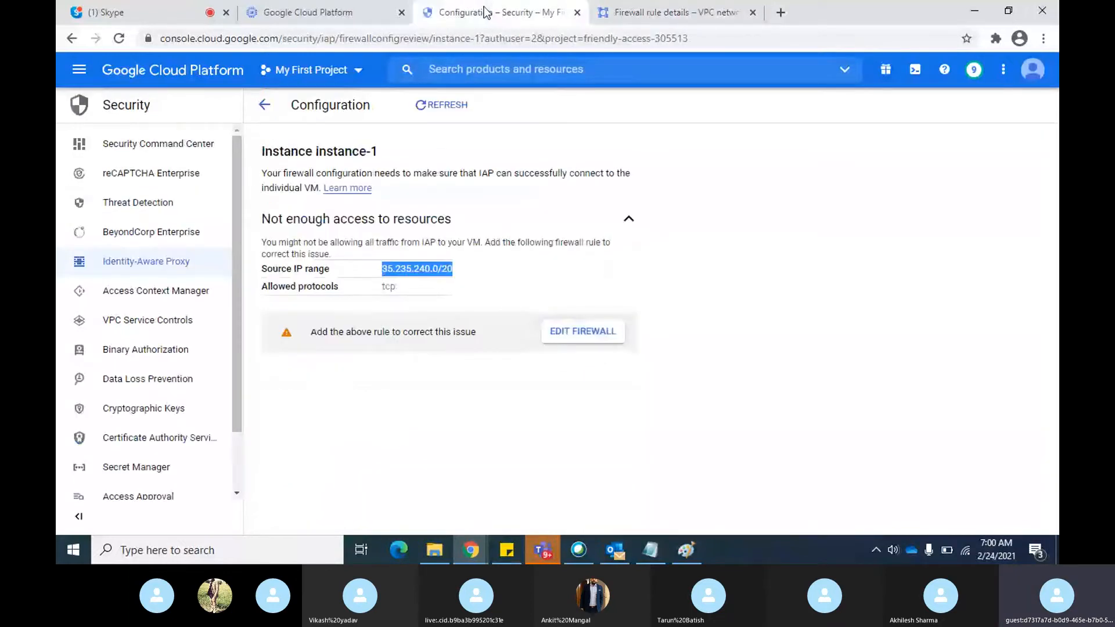
key(alt+Tab)
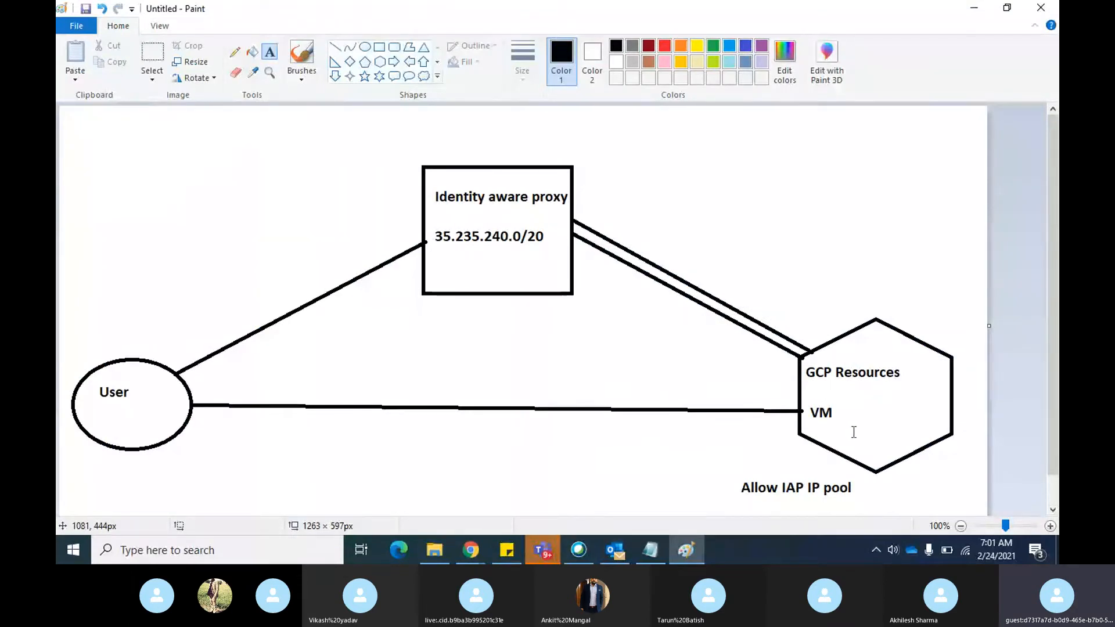
key(alt+Tab)
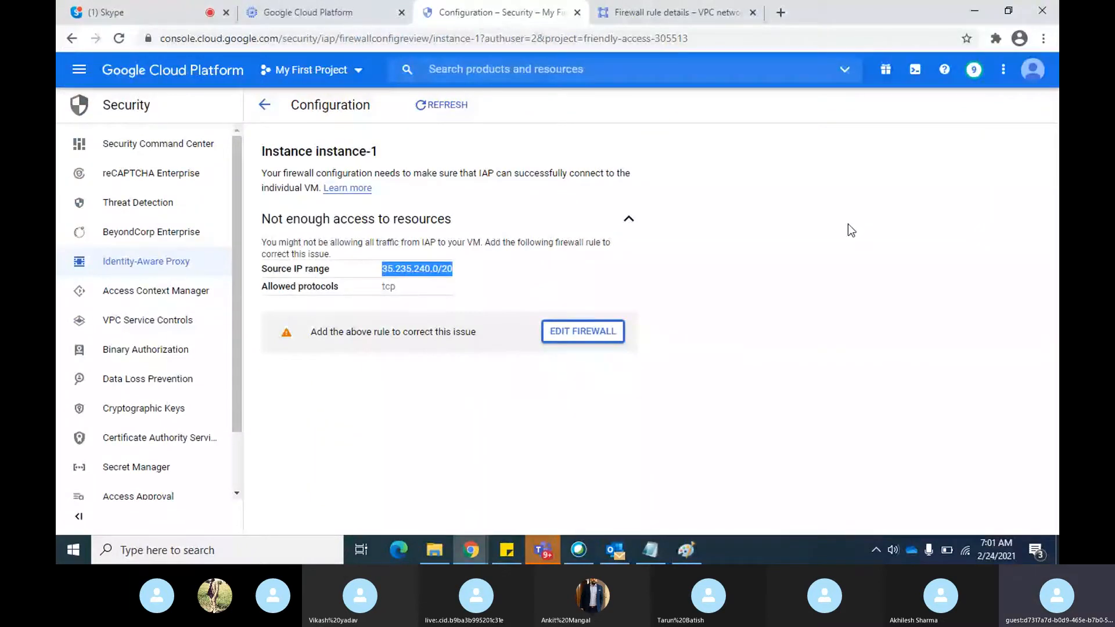
key(ctrl+Tab)
text(35.235.240.0/20)
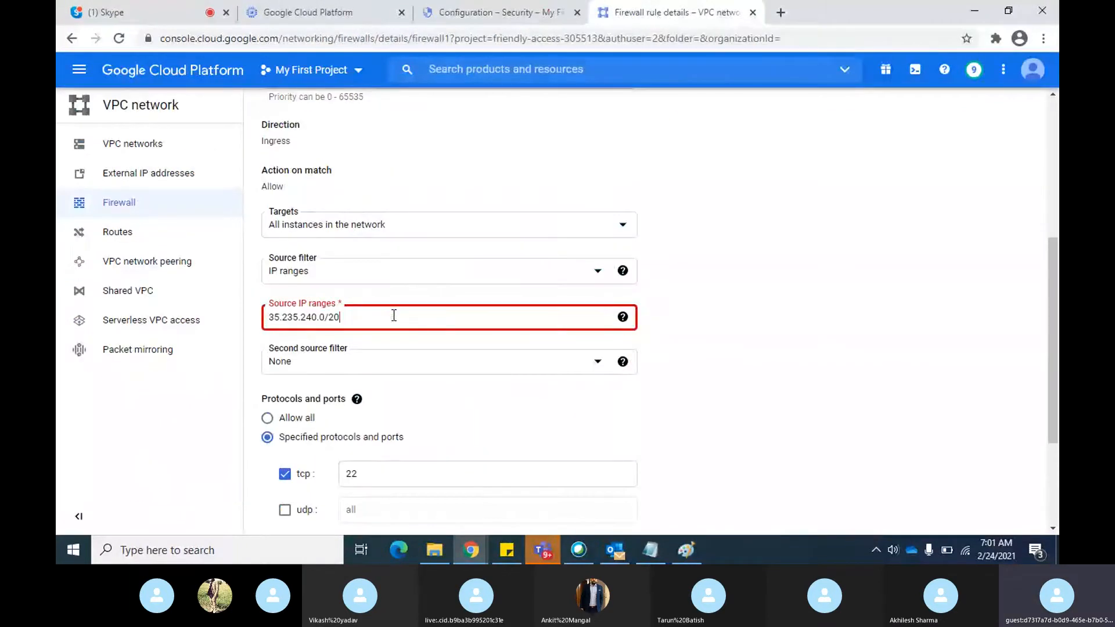
click(776, 361)
Set firewall1's protocols and ports to Allow all
scroll(776, 362, down, 3)
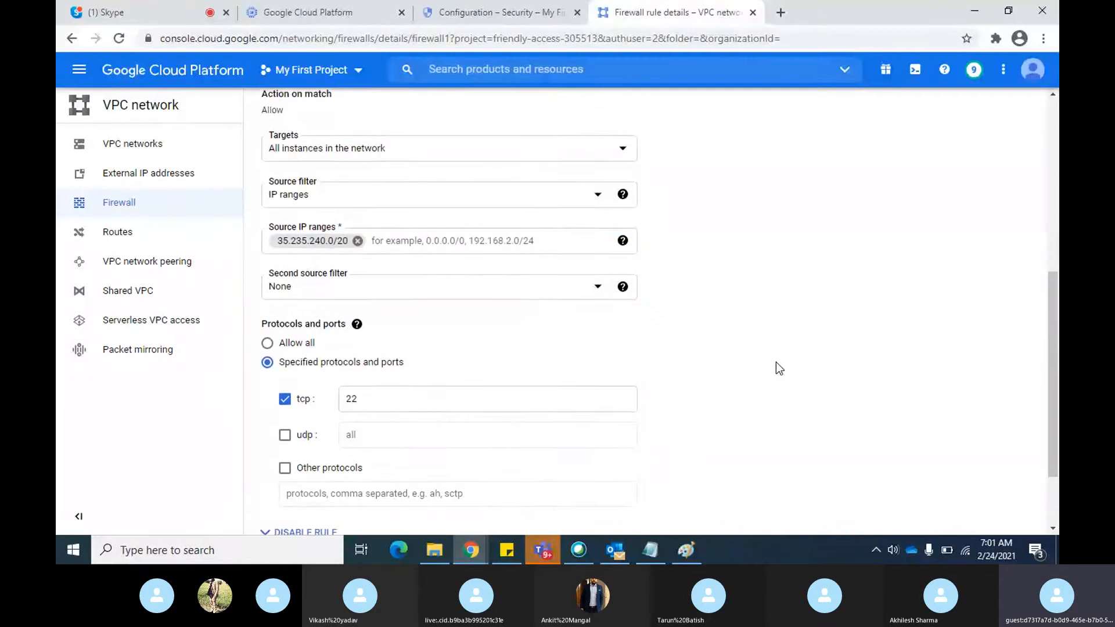
scroll(776, 362, down, 1)
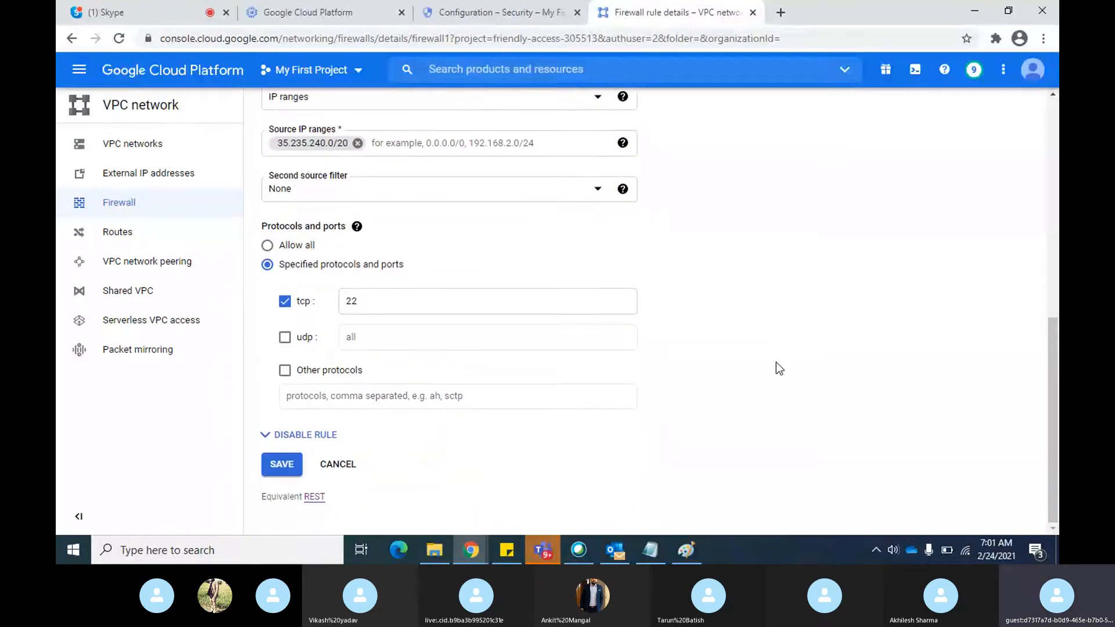
click(267, 247)
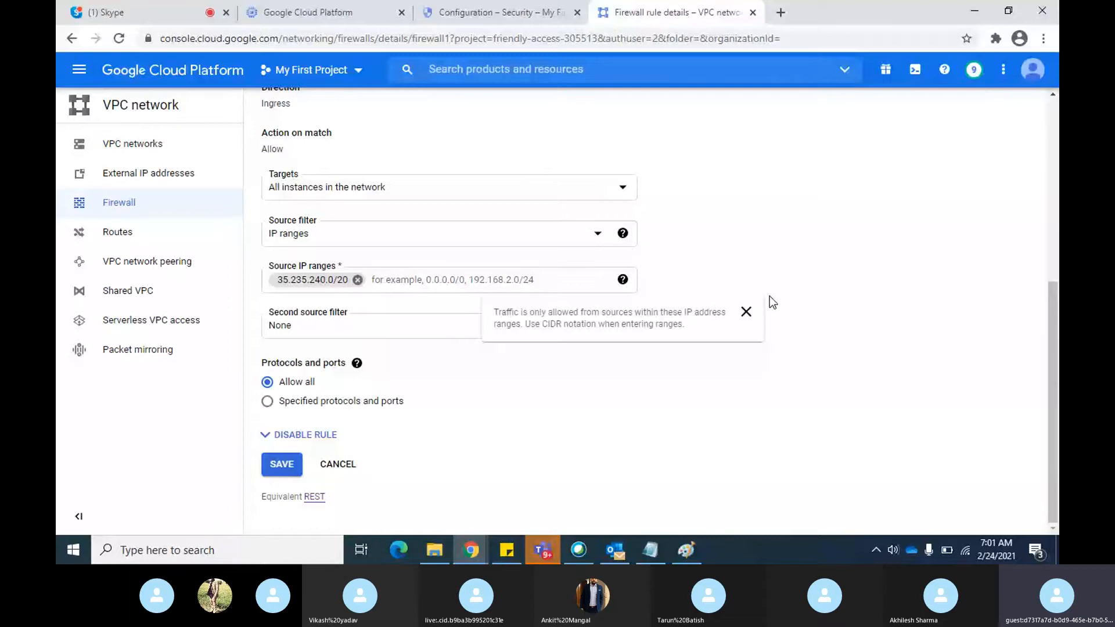
Review the VM instances list and instance-1's IAP configuration page, and switch to Paint to show the proxy diagram
click(336, 18)
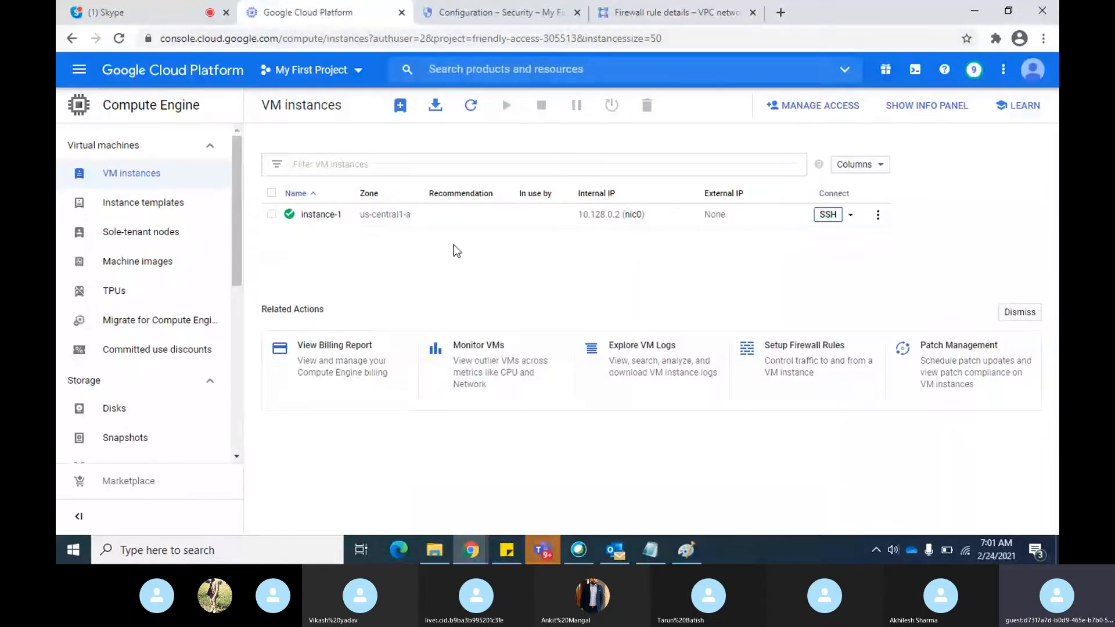
click(514, 10)
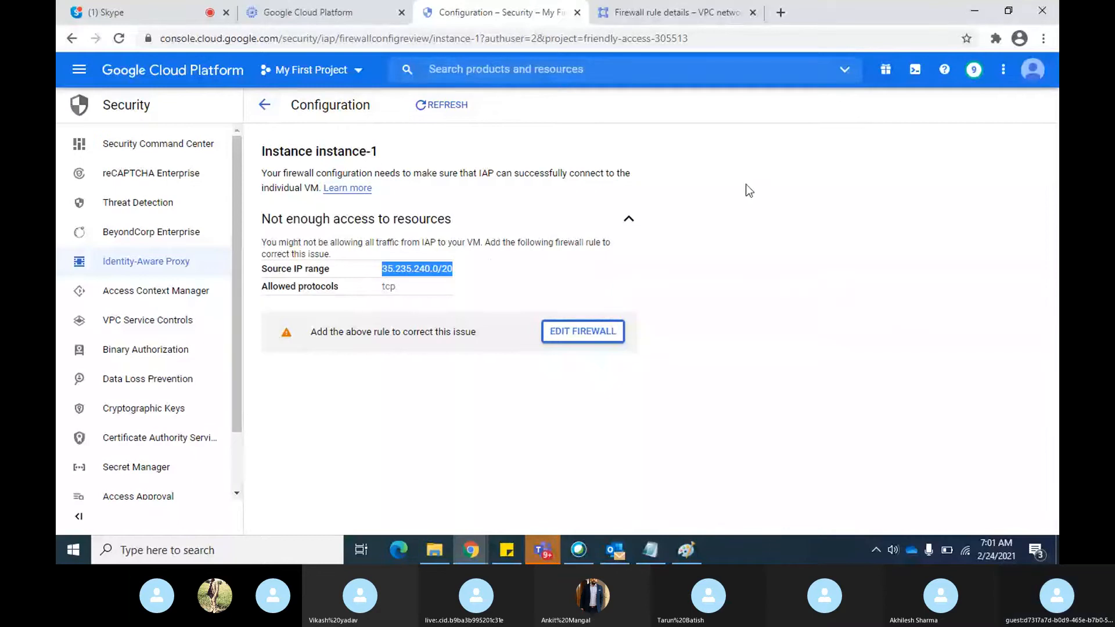
key(alt+Tab)
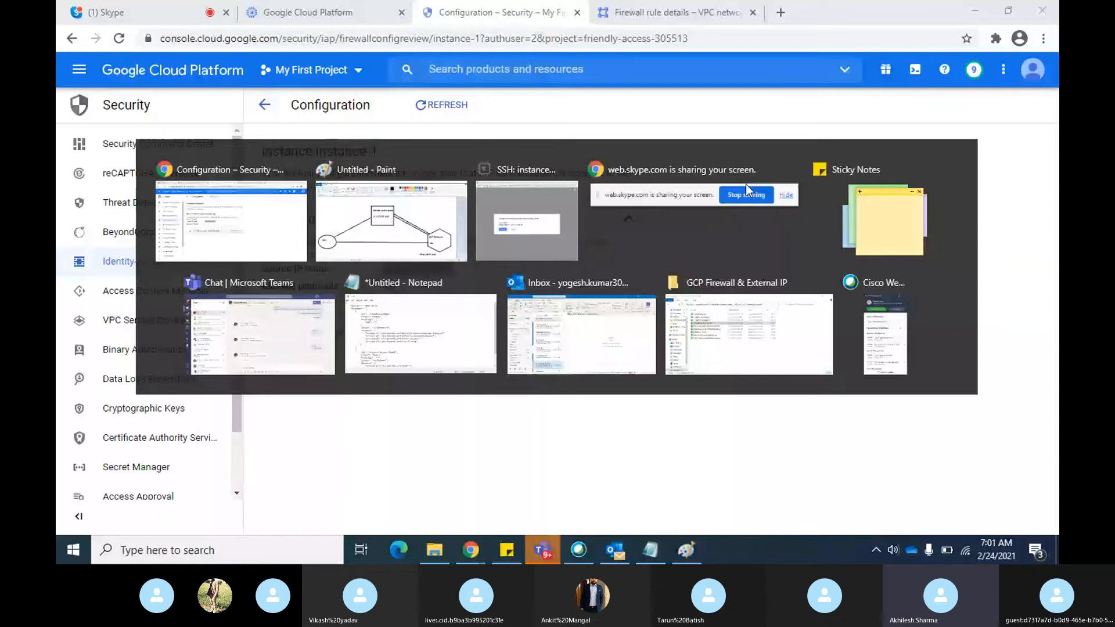
key(Escape)
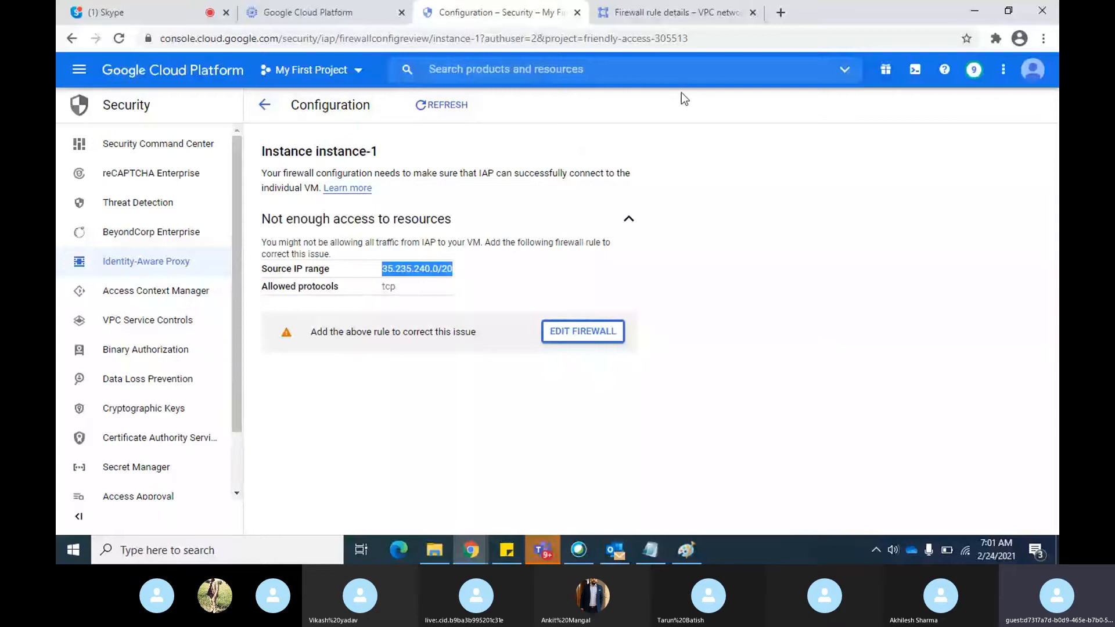
key(alt+Tab)
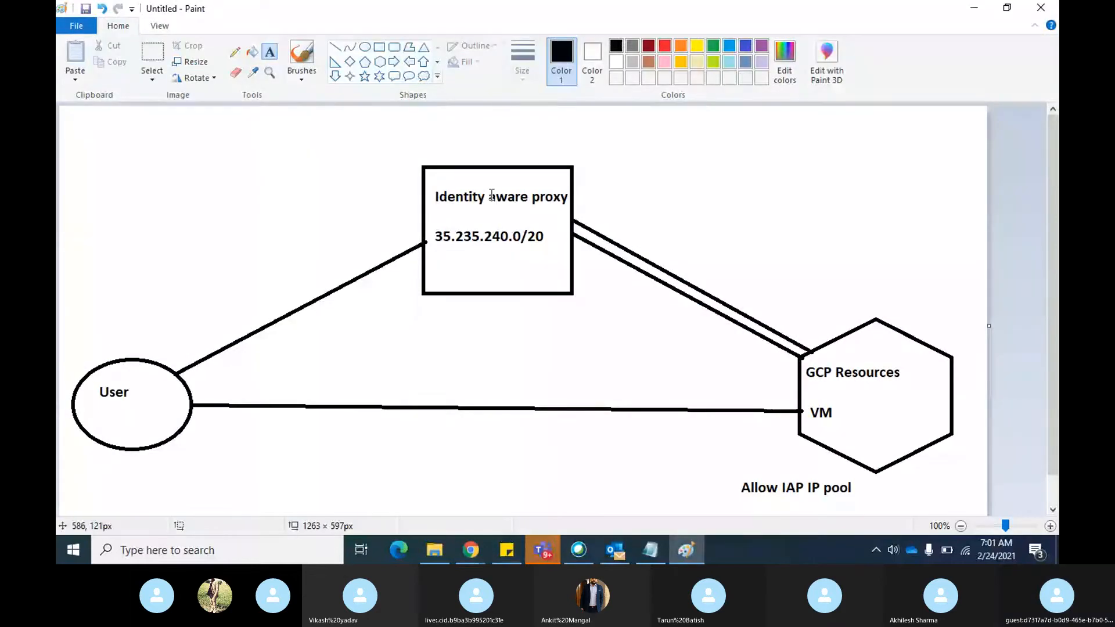
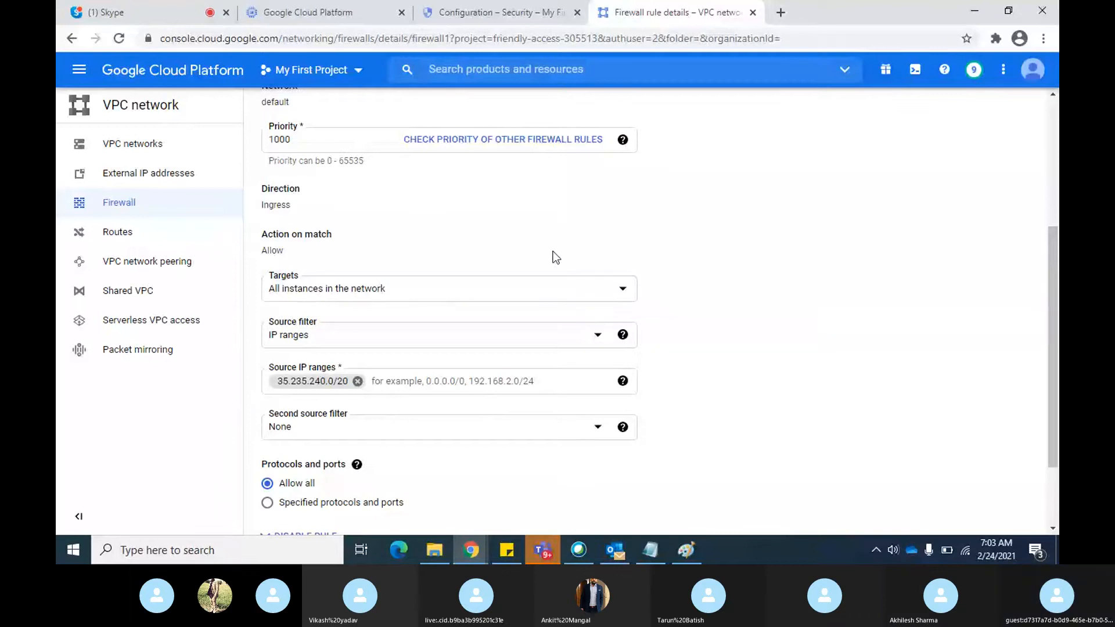
Check firewall1's edited settings and save the rule
scroll(712, 305, down, 2)
scroll(712, 306, up, 4)
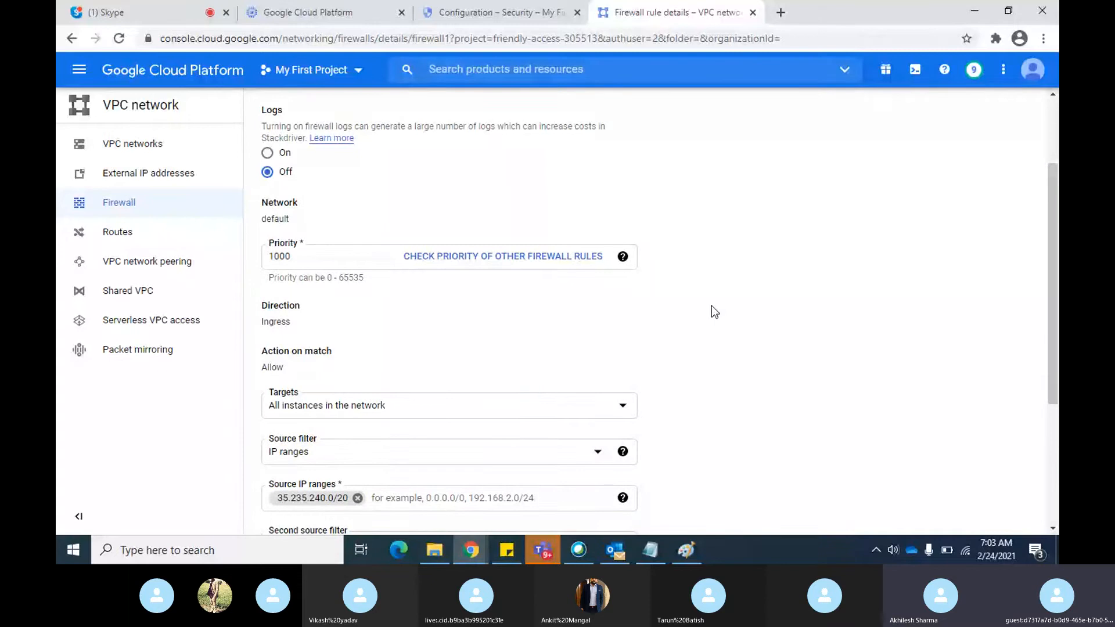
scroll(712, 306, down, 3)
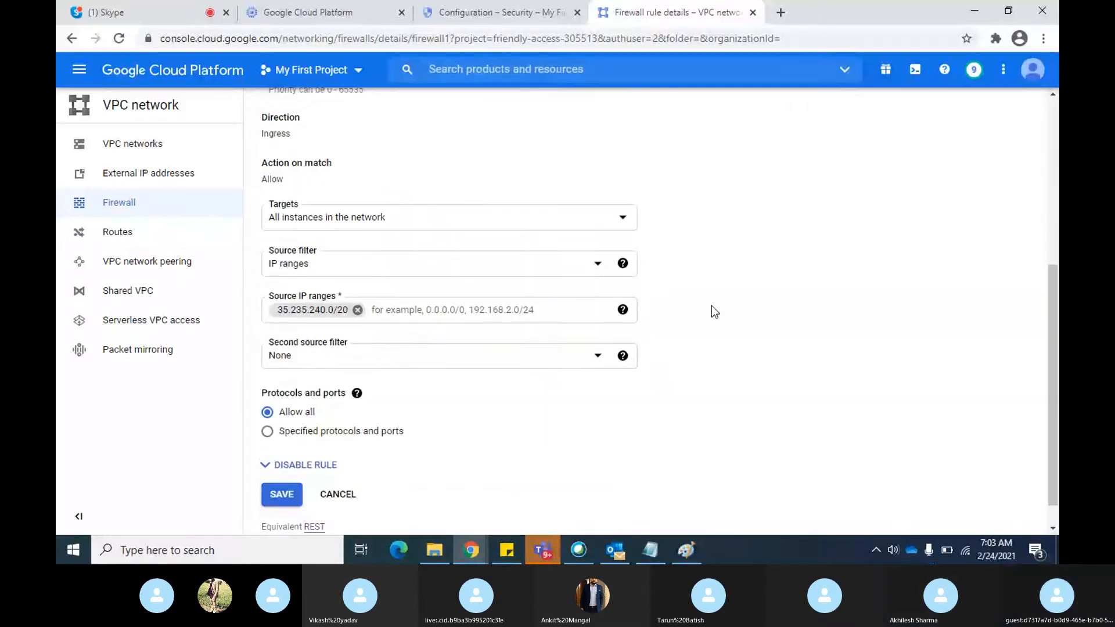
click(282, 491)
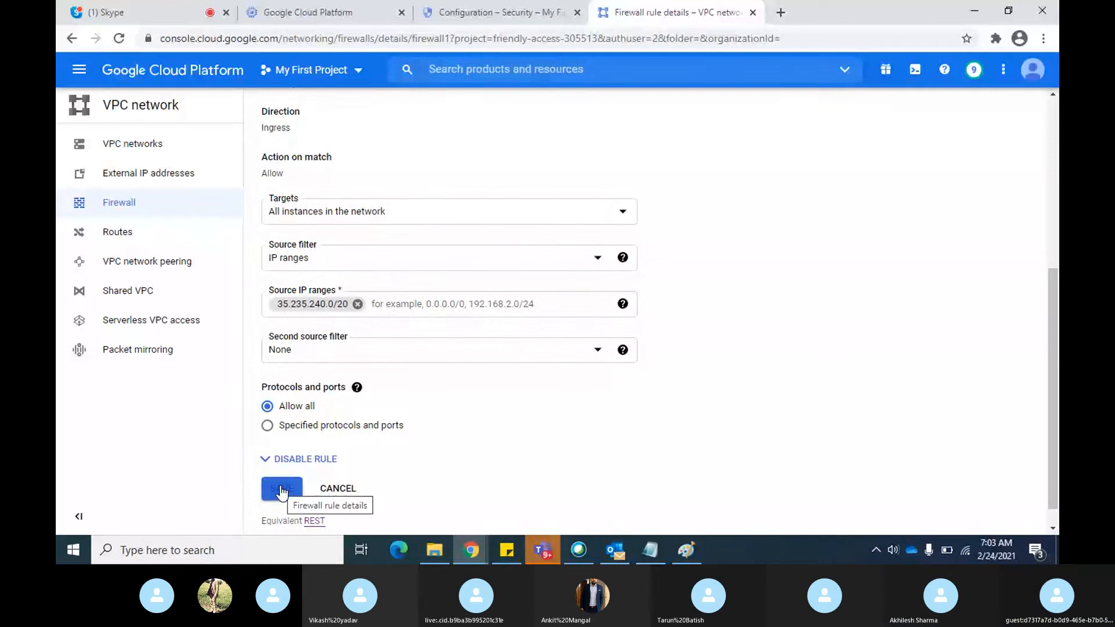
click(282, 492)
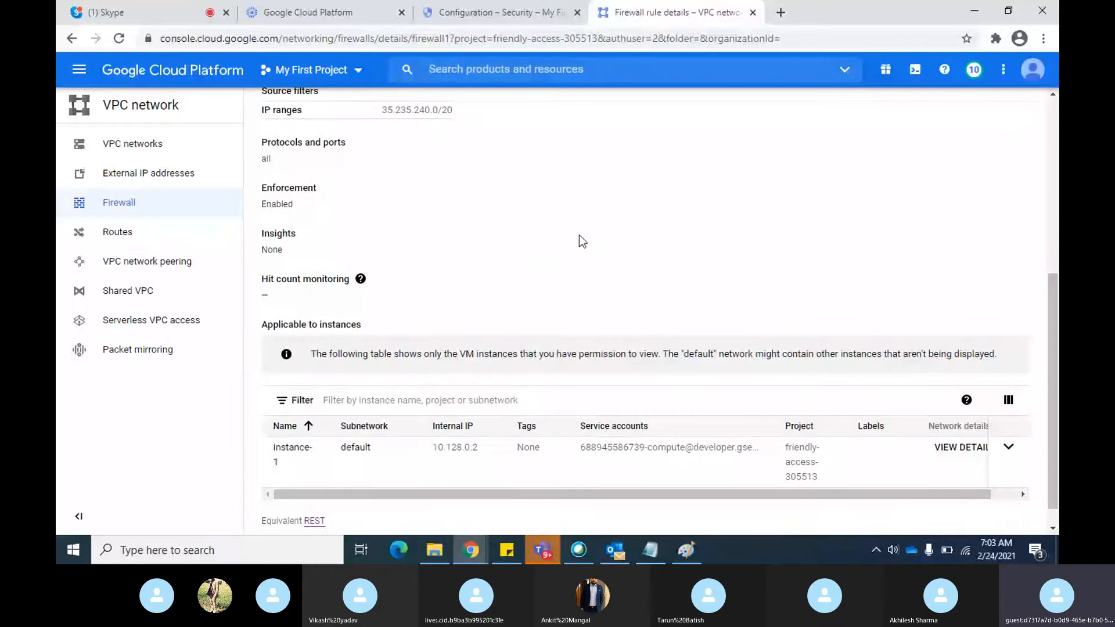
Review firewall1's saved details, including its source filter, protocols and ports, and applicable instances
scroll(479, 240, up, 5)
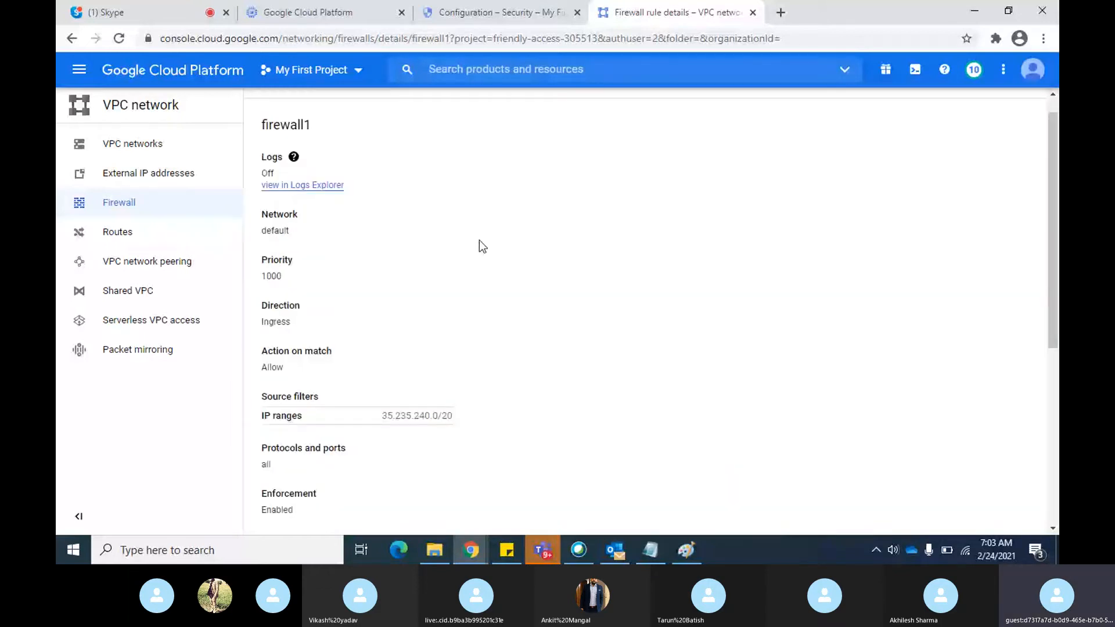
scroll(640, 272, down, 1)
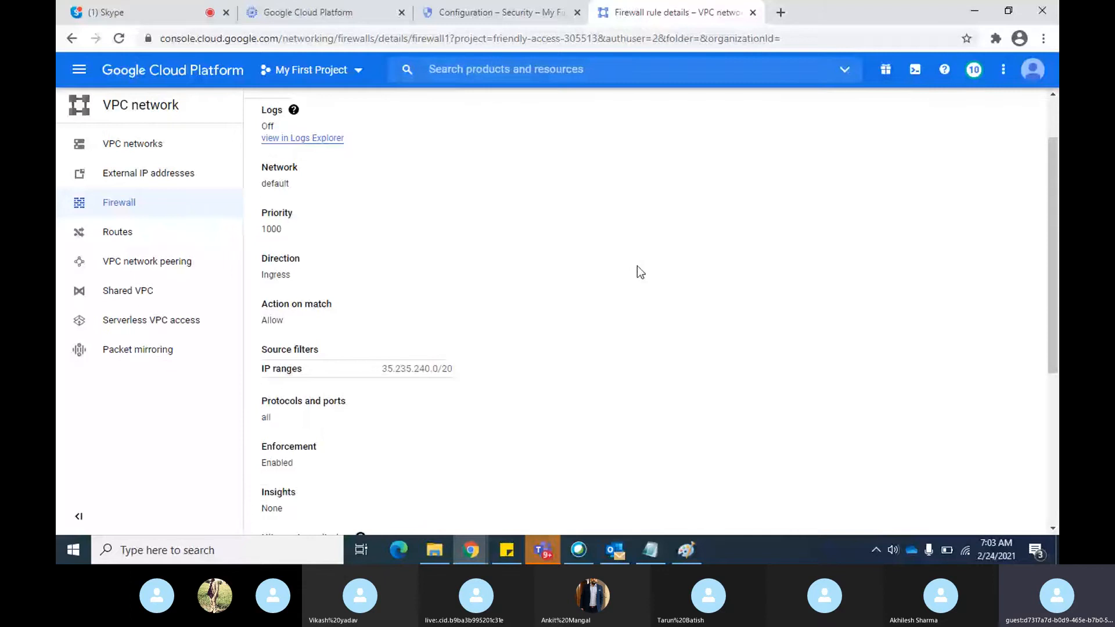
scroll(637, 267, down, 2)
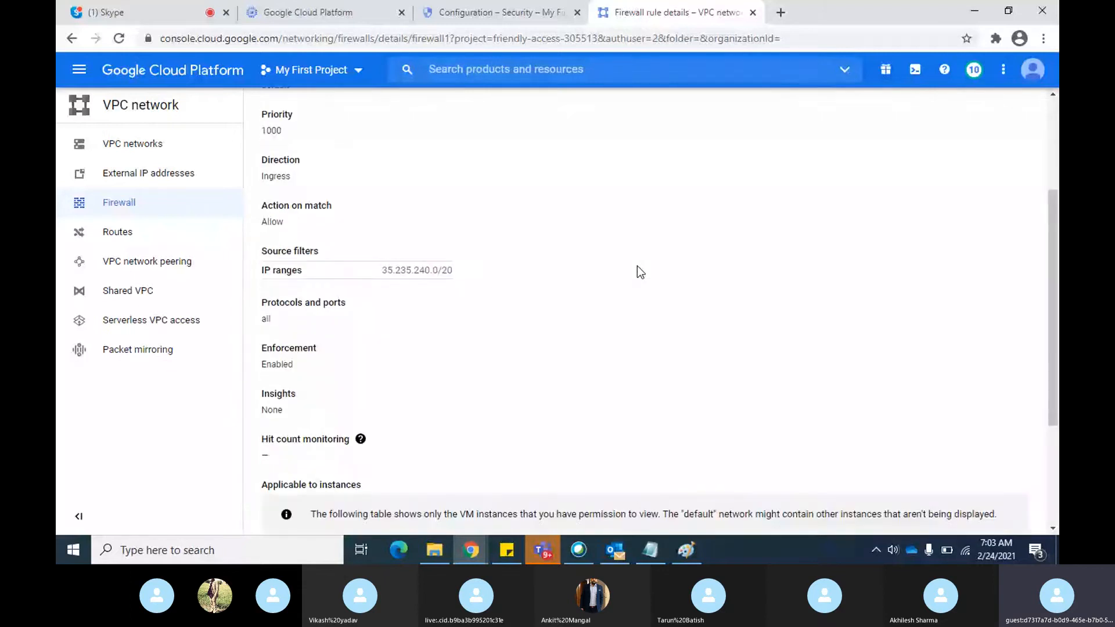
scroll(637, 267, down, 2)
scroll(641, 272, down, 1)
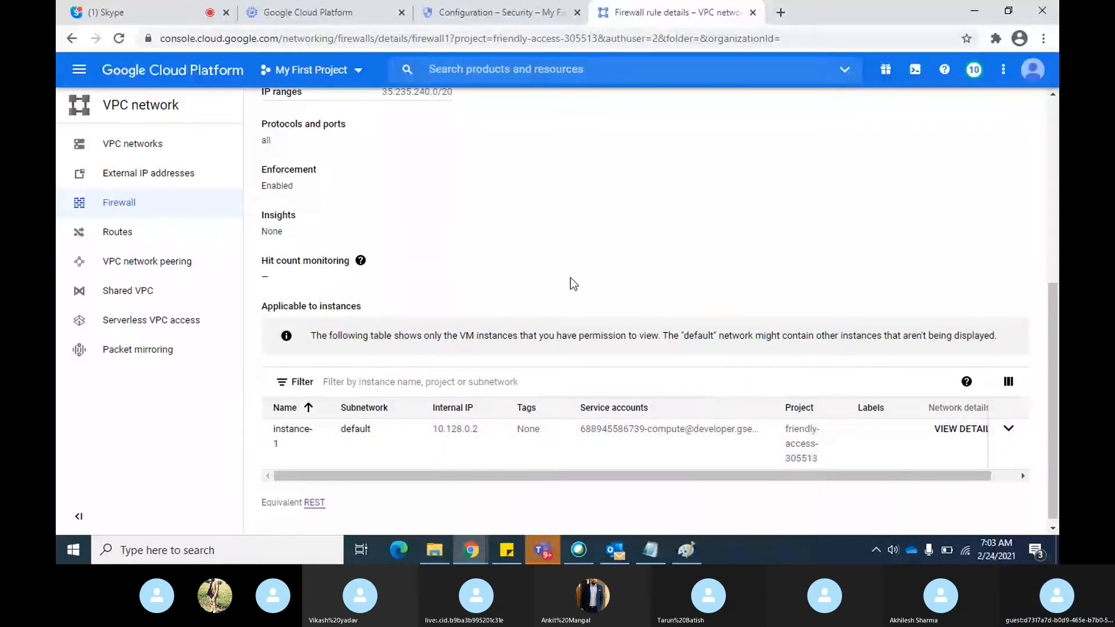
scroll(574, 284, up, 5)
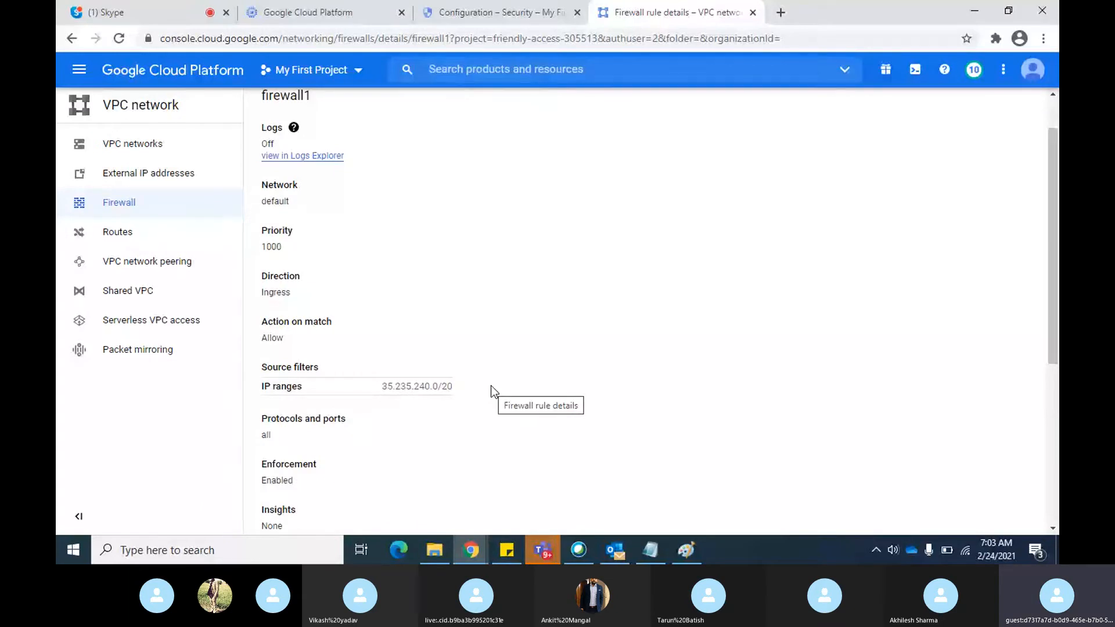
Check instance-1's IAP configuration page and the VM instances list, and look at the Skype call and the Paint diagram
click(526, 12)
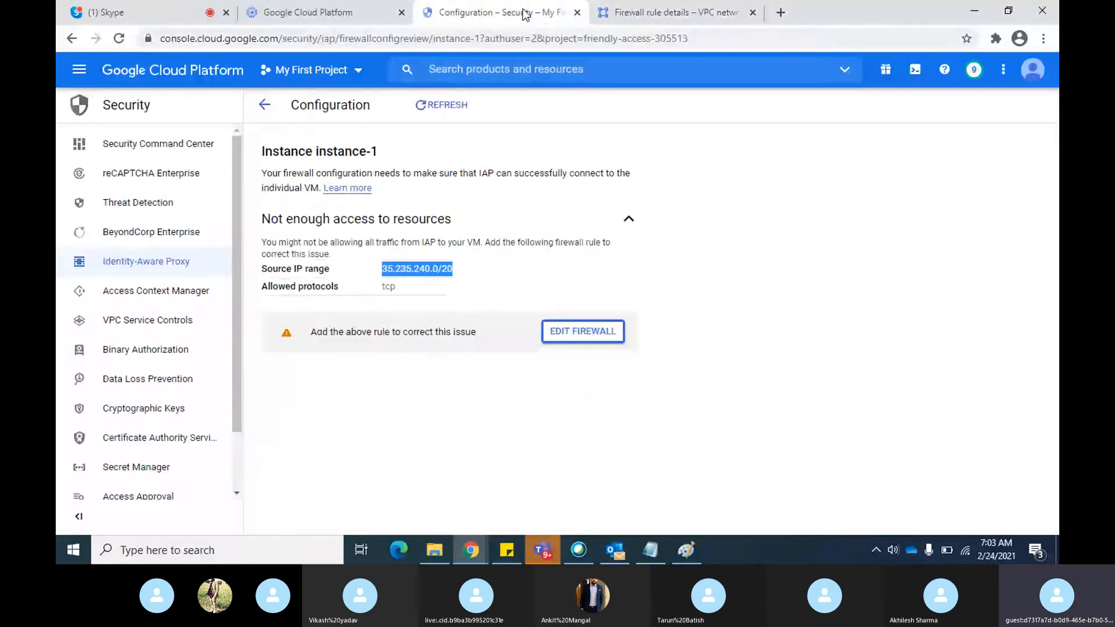
click(318, 13)
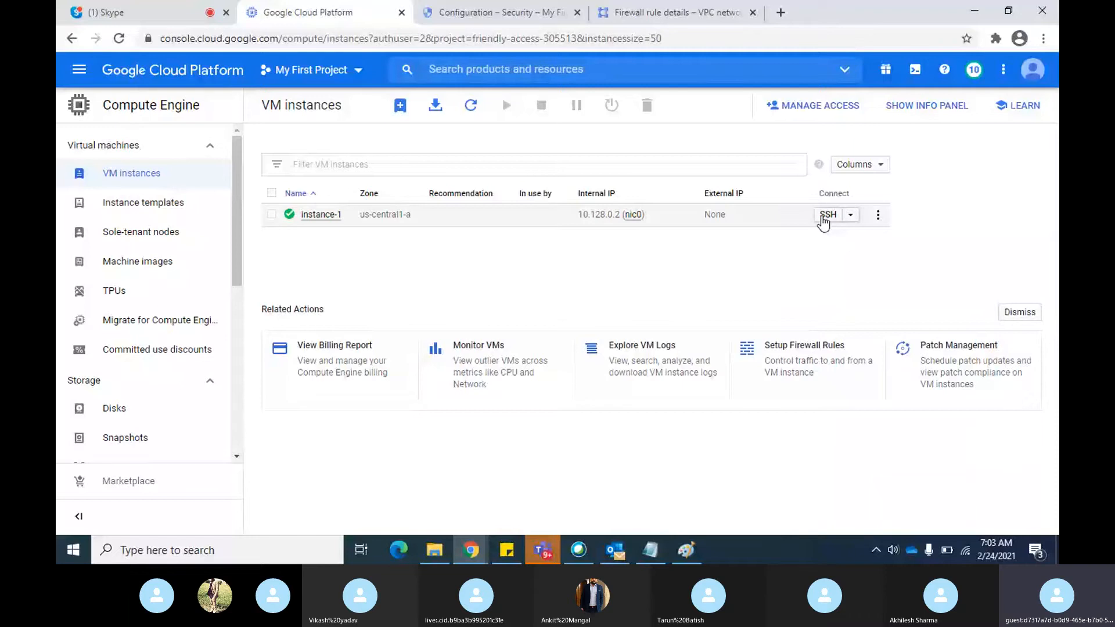
key(alt+Tab)
key(Escape)
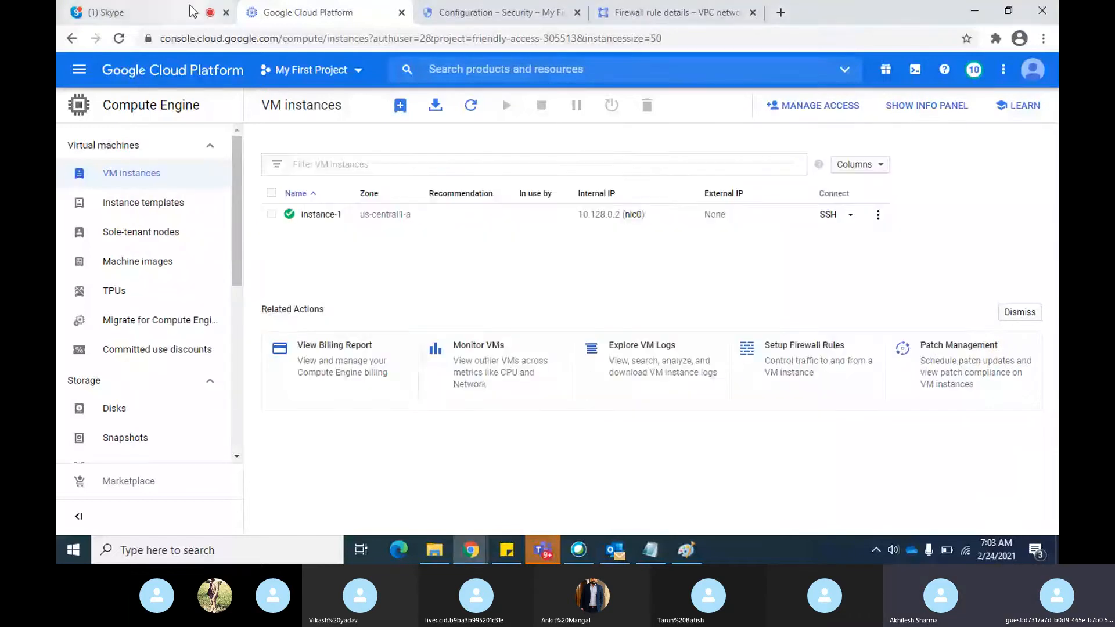
click(193, 11)
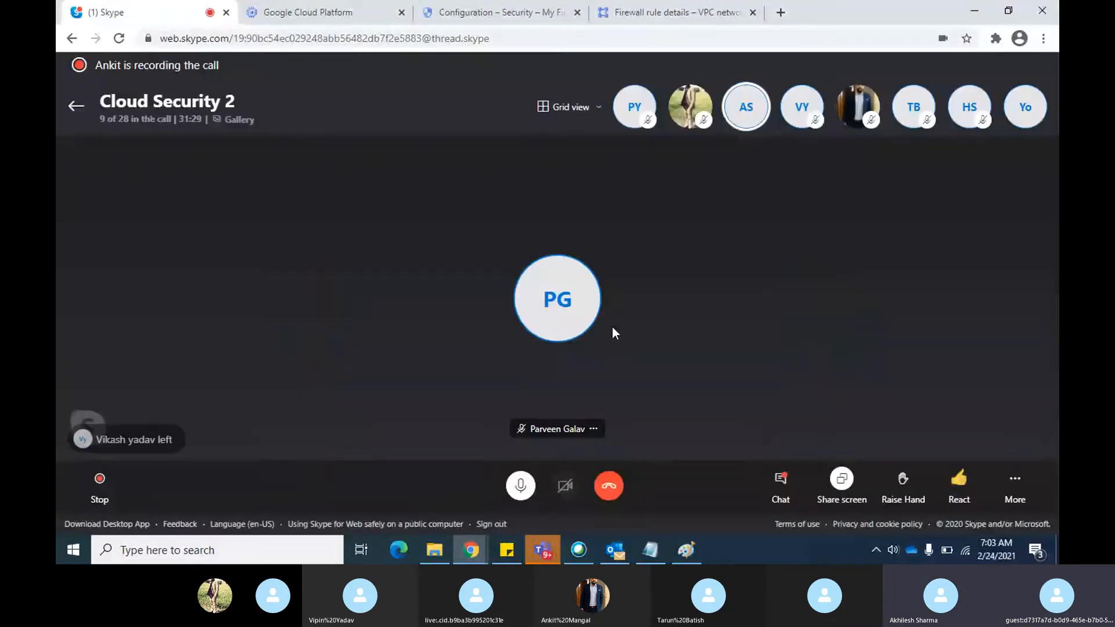
key(alt+Tab)
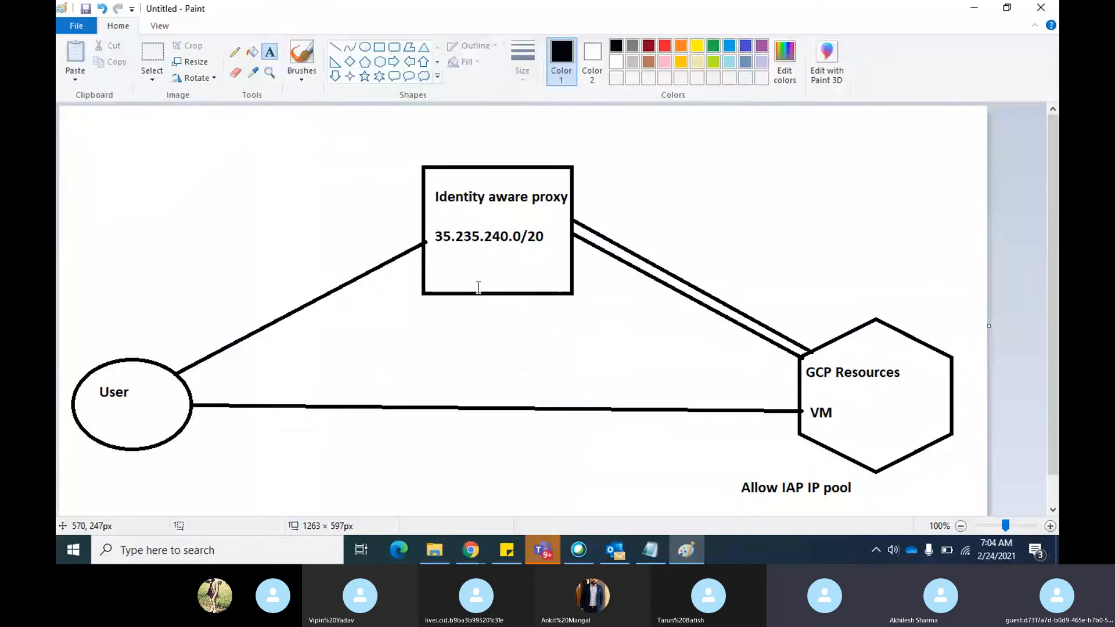
key(alt+Tab)
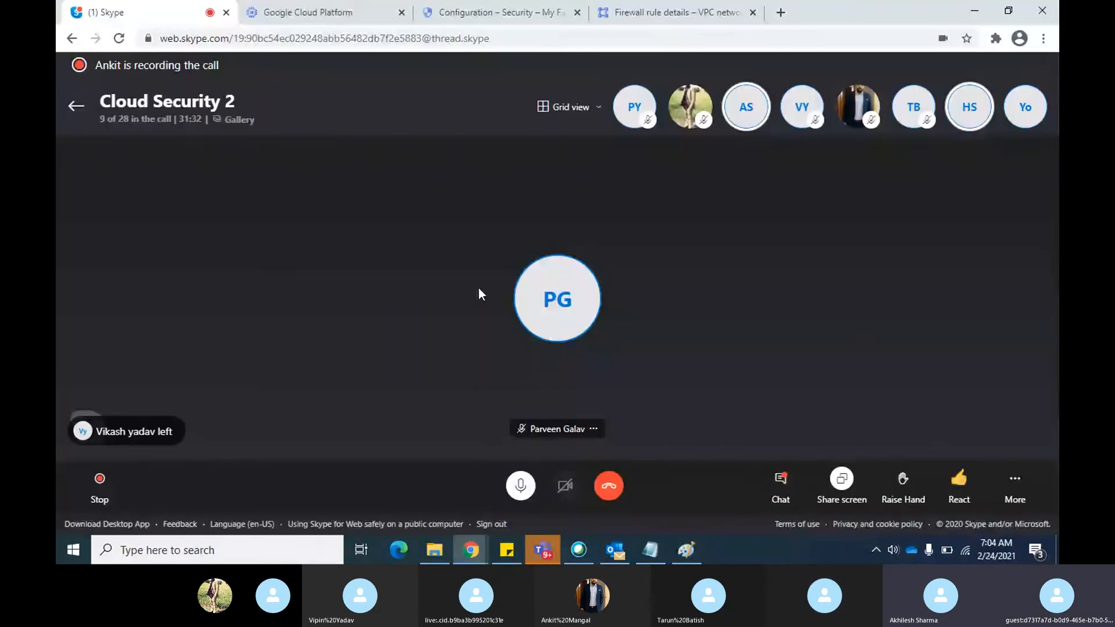
click(344, 17)
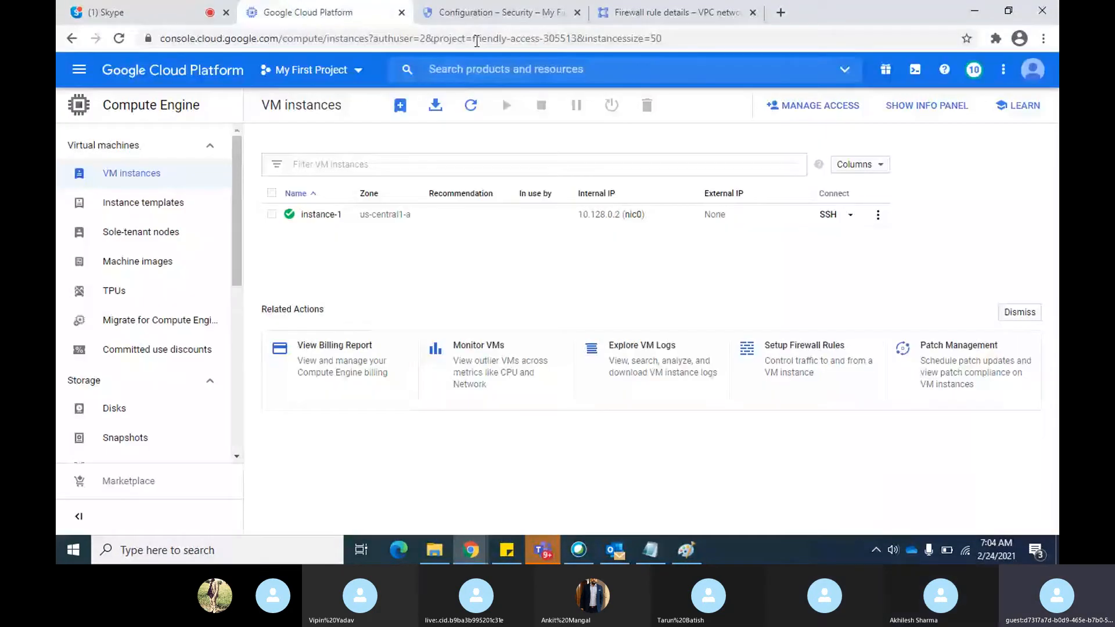
Reload instance-1's IAP configuration page and open the SSH and TCP resources list of Identity-Aware Proxy
click(480, 14)
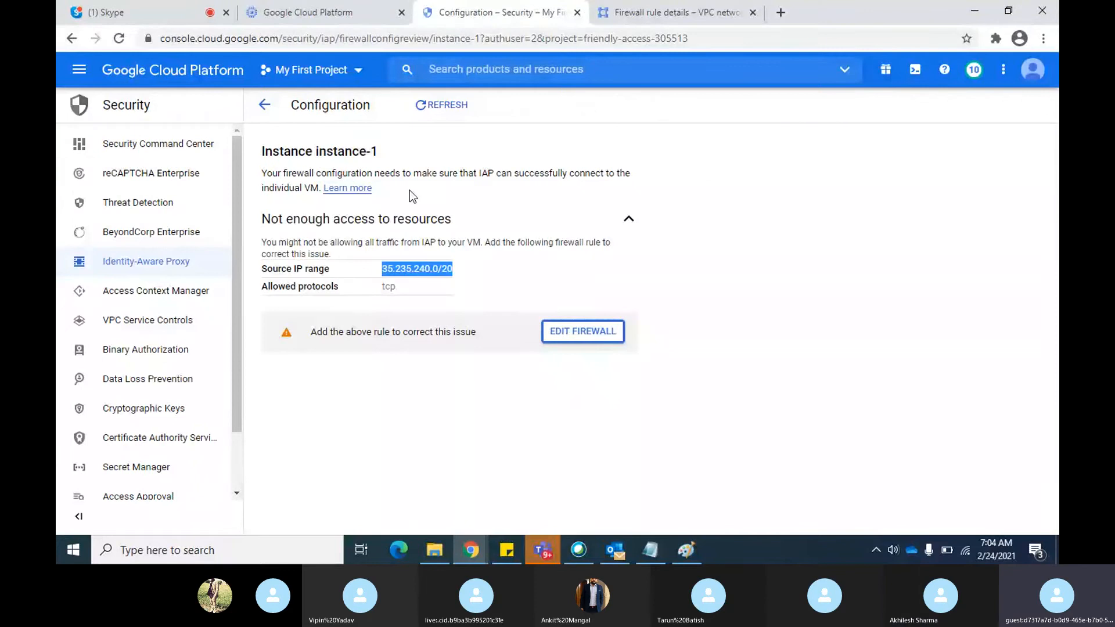
click(120, 41)
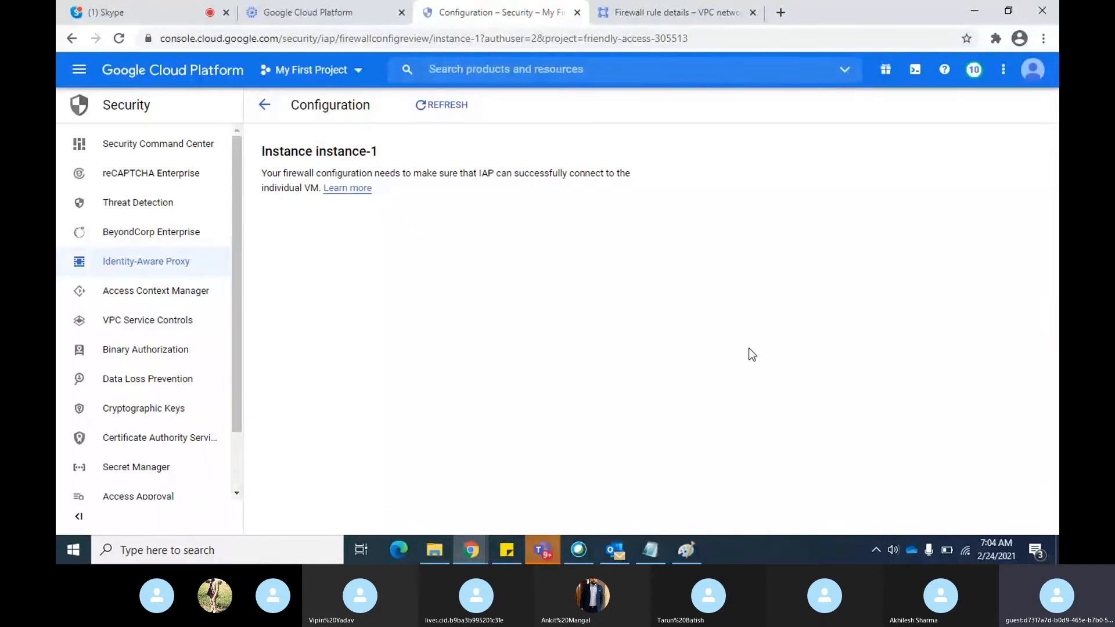
click(140, 264)
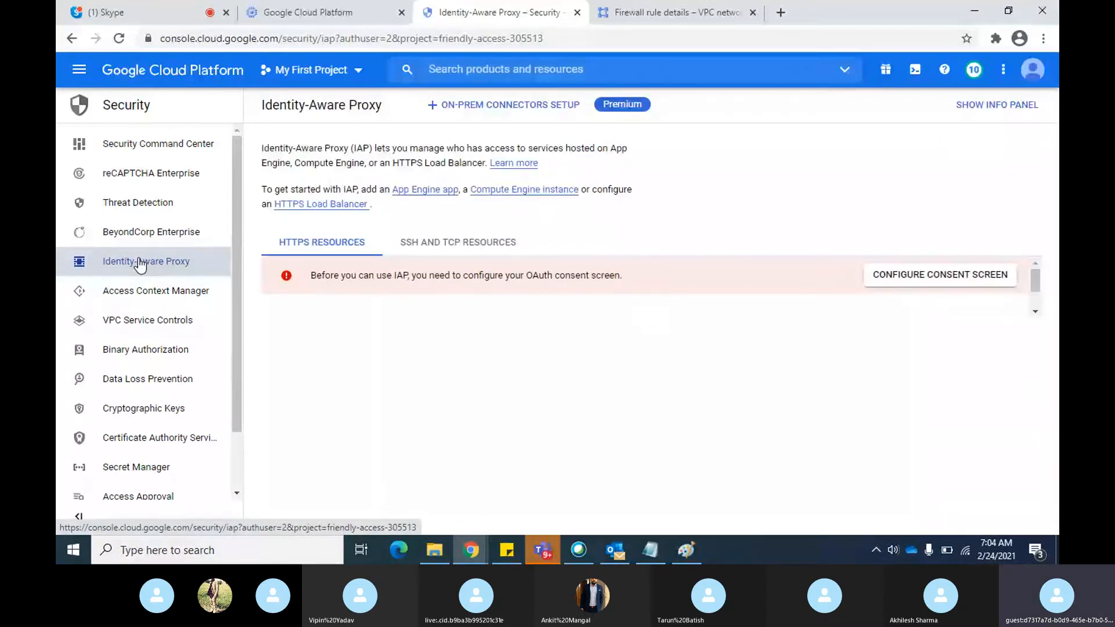
click(497, 244)
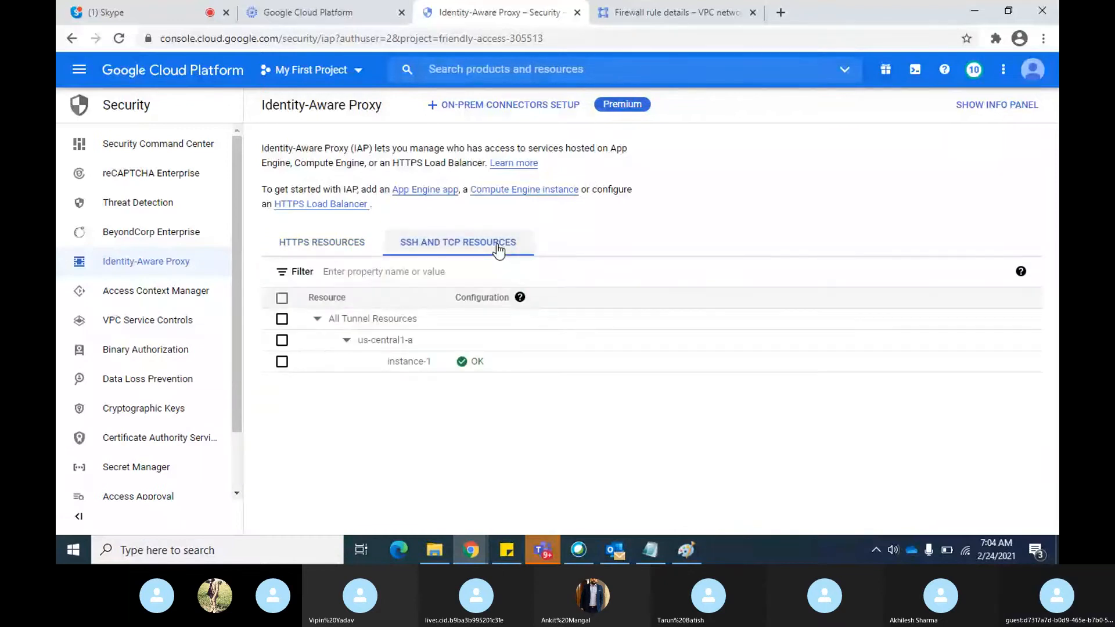
Check the proxy diagram in Paint, and in Chrome select the instance-1 resource and expand its Owner role members
click(686, 550)
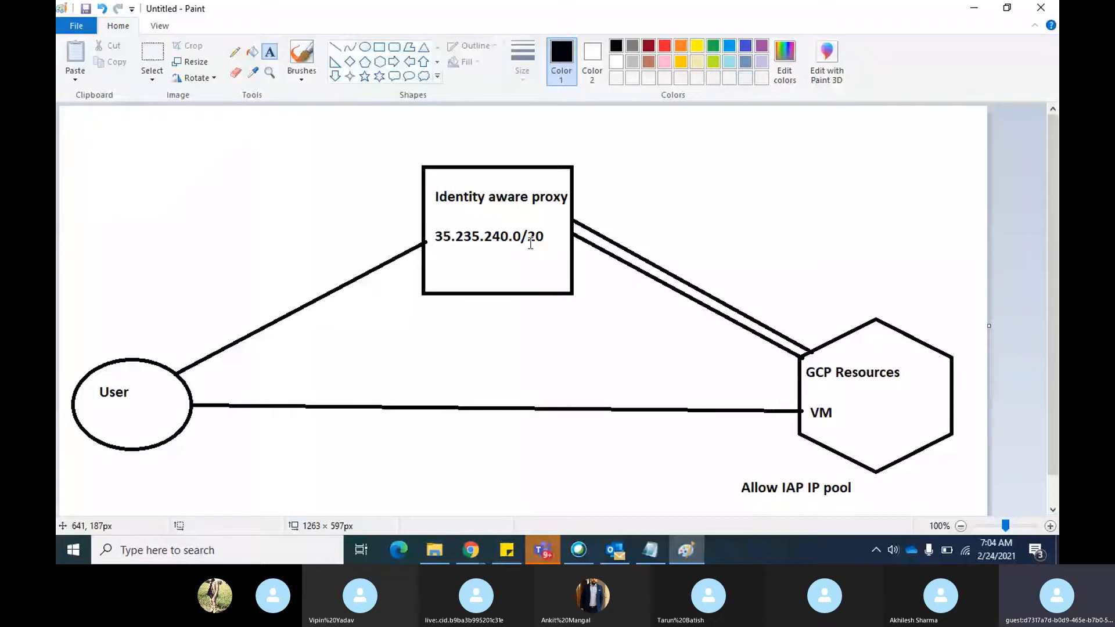
key(alt+Tab)
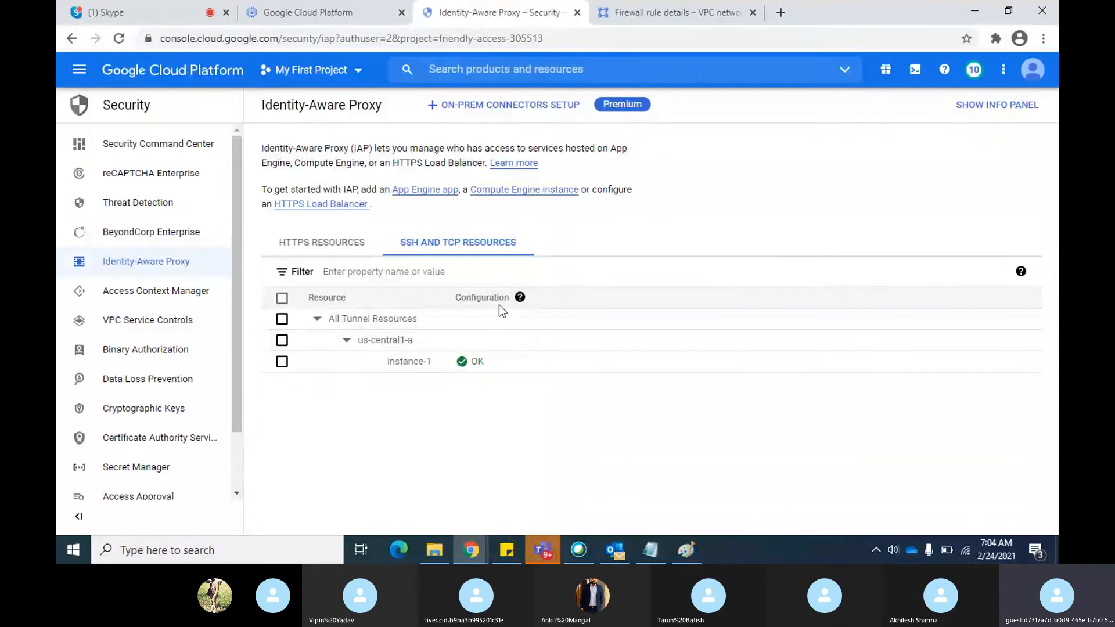
click(282, 362)
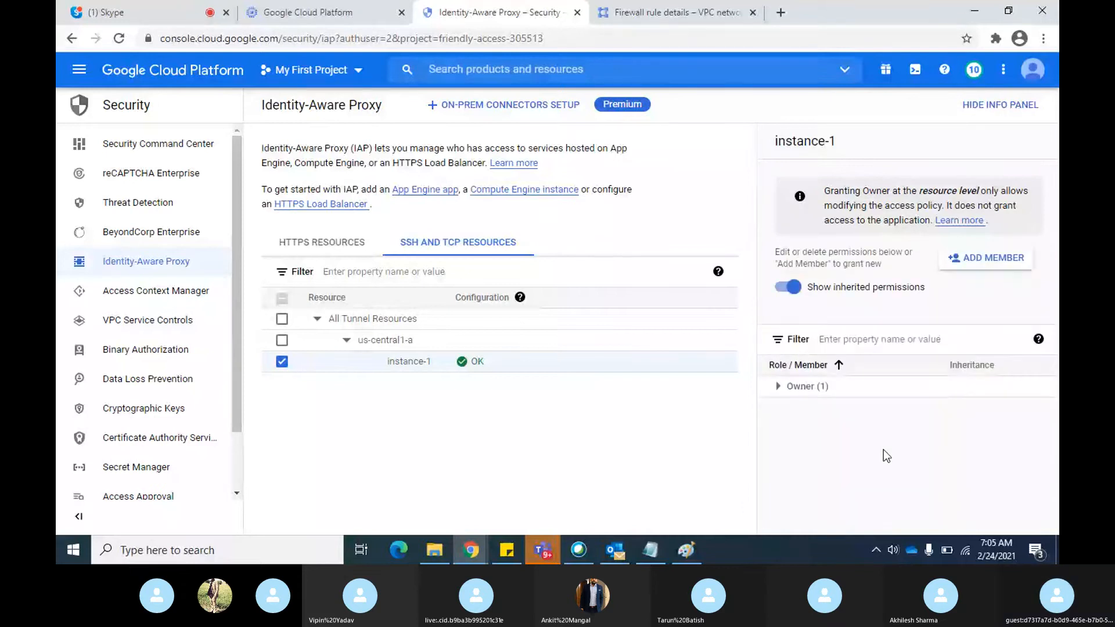
click(778, 386)
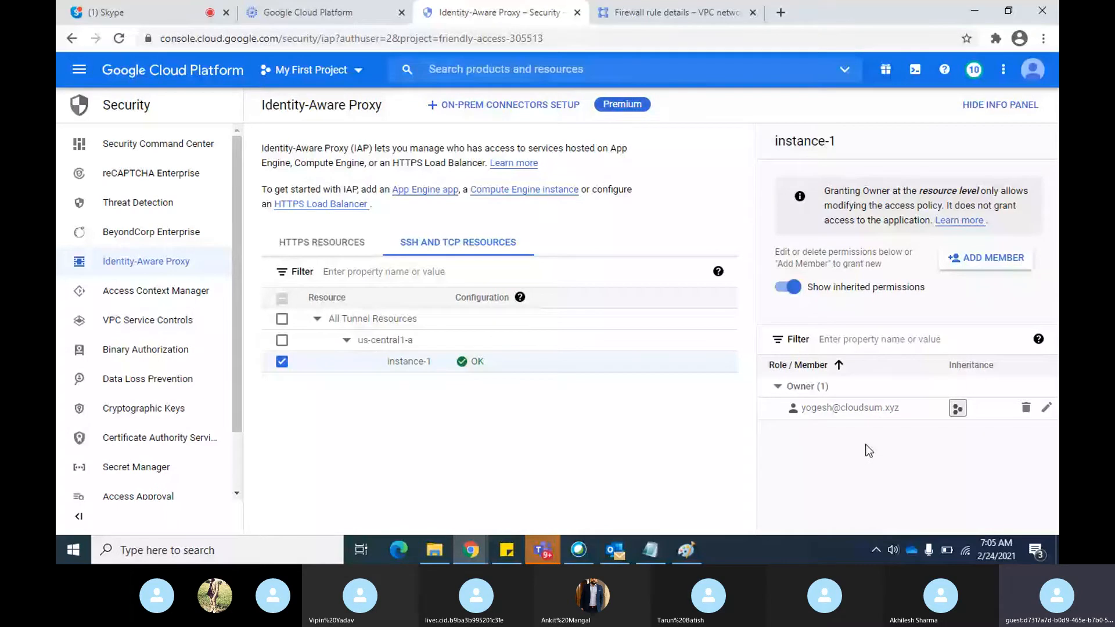
Start adding a member to instance-1 and enter the account owner's e-mail address as the new member
click(991, 262)
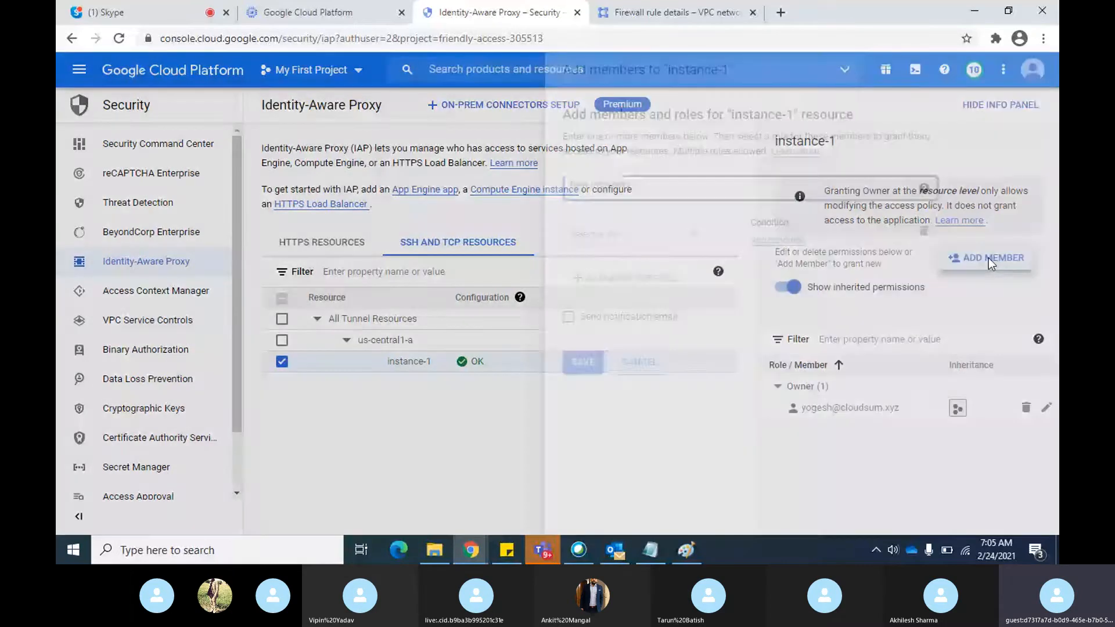
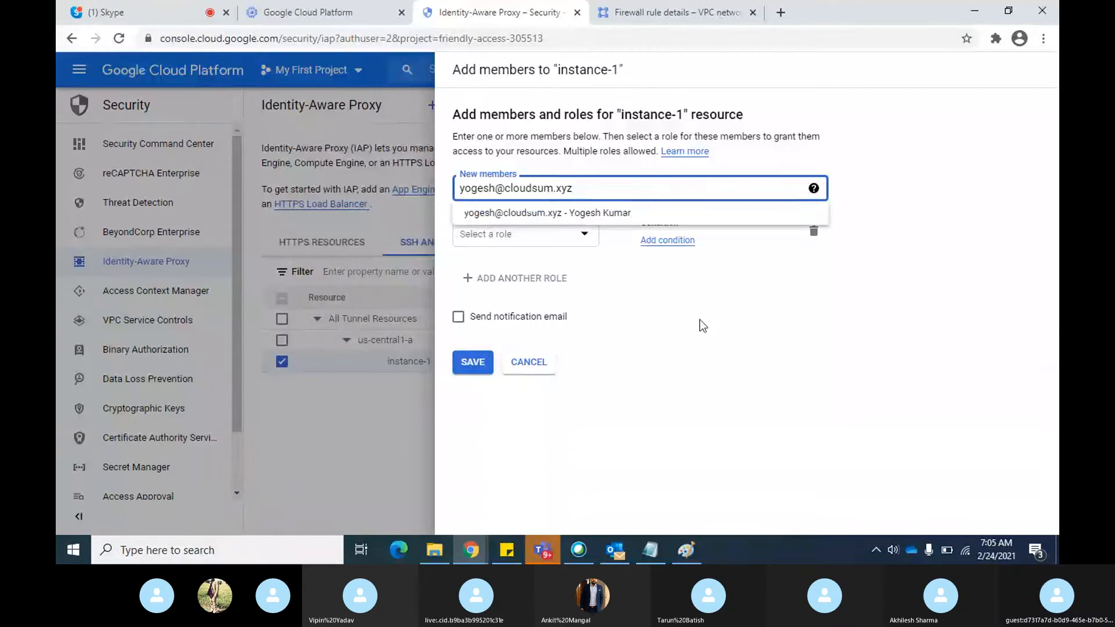
click(601, 214)
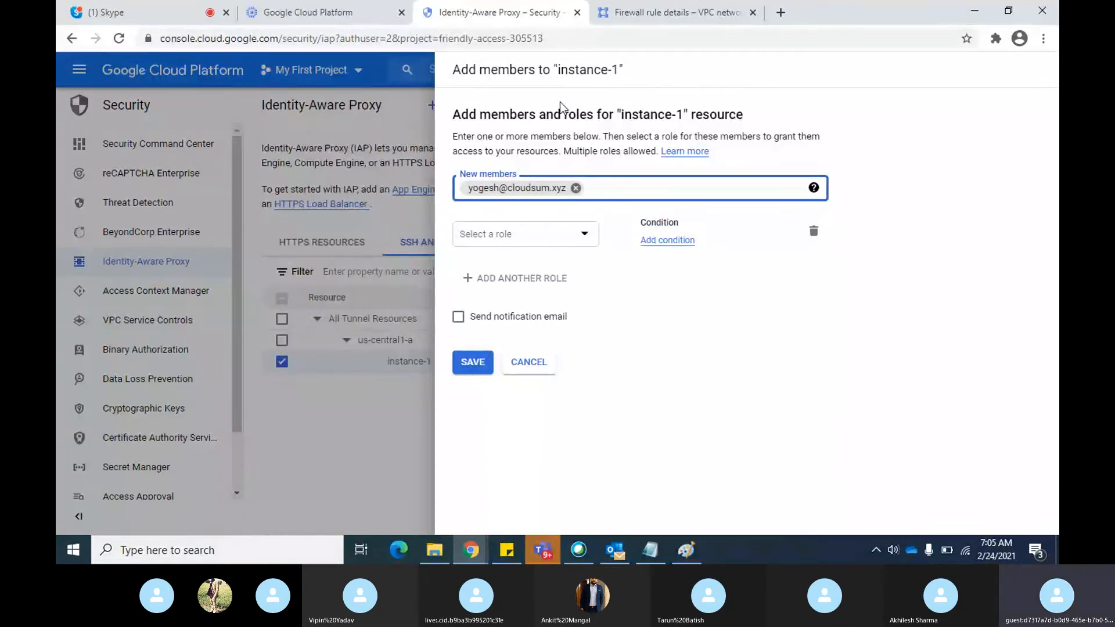
Assign the new member the Cloud IAP role IAP-secured Tunnel User and save the permission
click(584, 233)
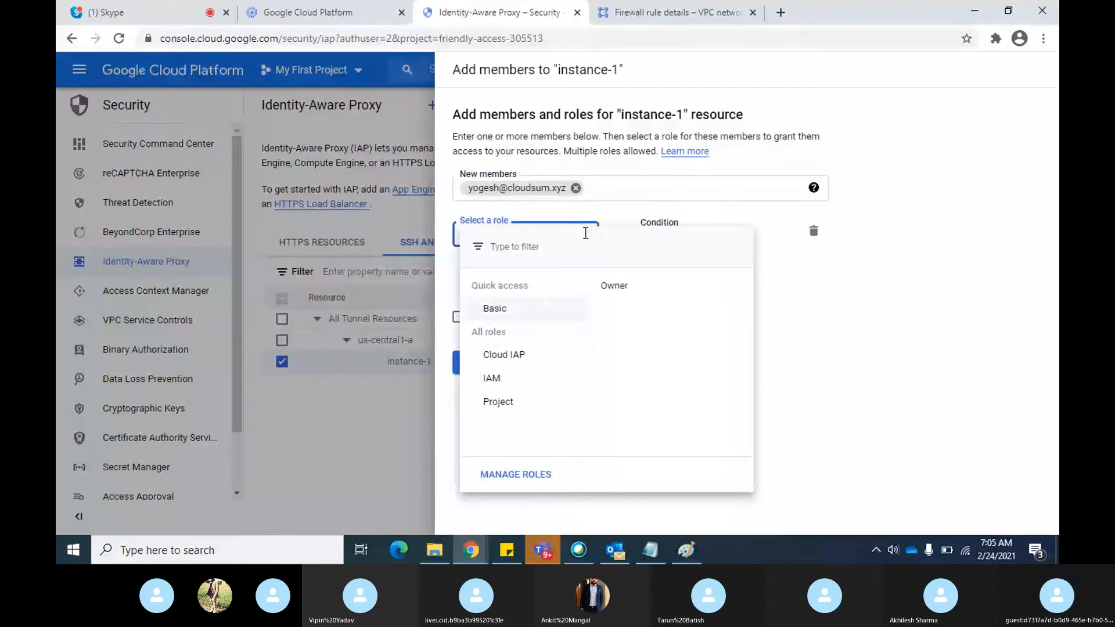
mouse_move(526, 357)
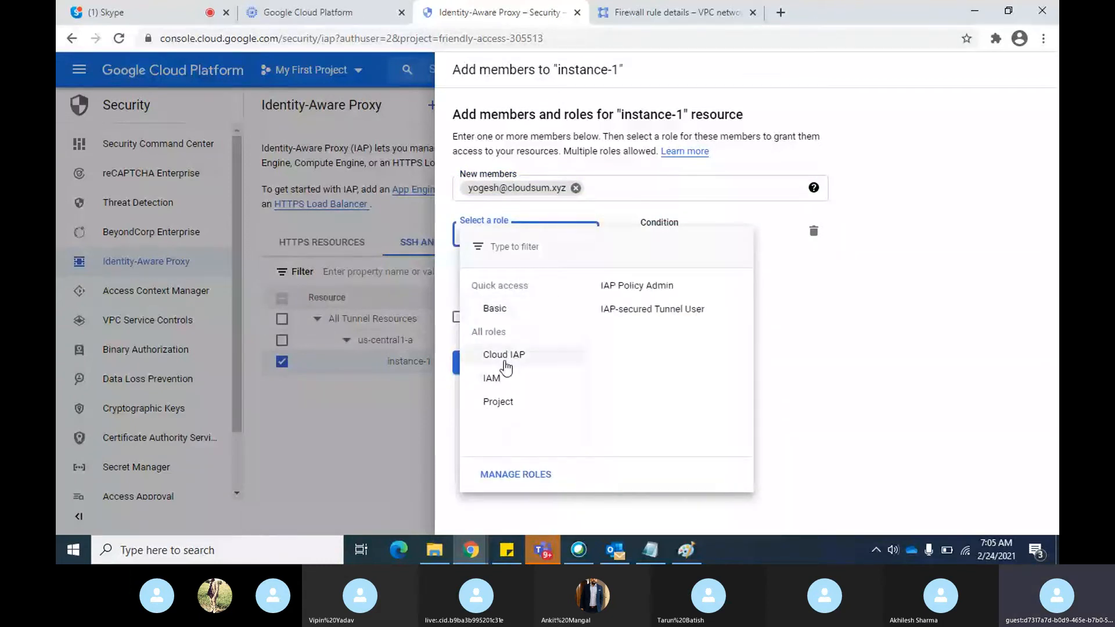
click(654, 314)
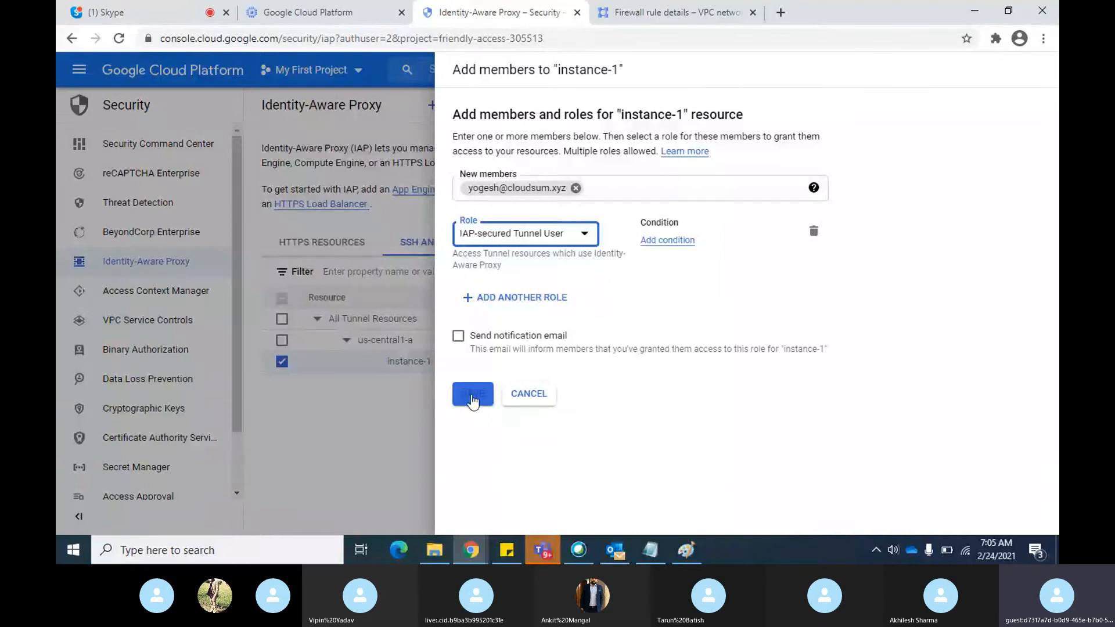
click(471, 395)
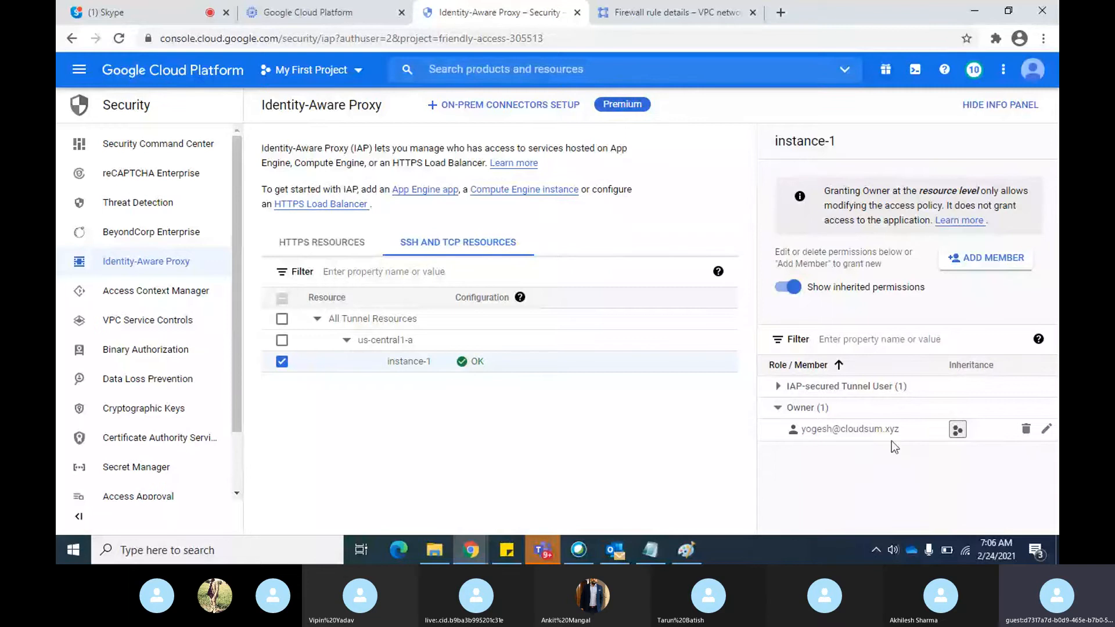
Expand the IAP-secured Tunnel User role members of instance-1 and check the VM instances list in Compute Engine
click(778, 386)
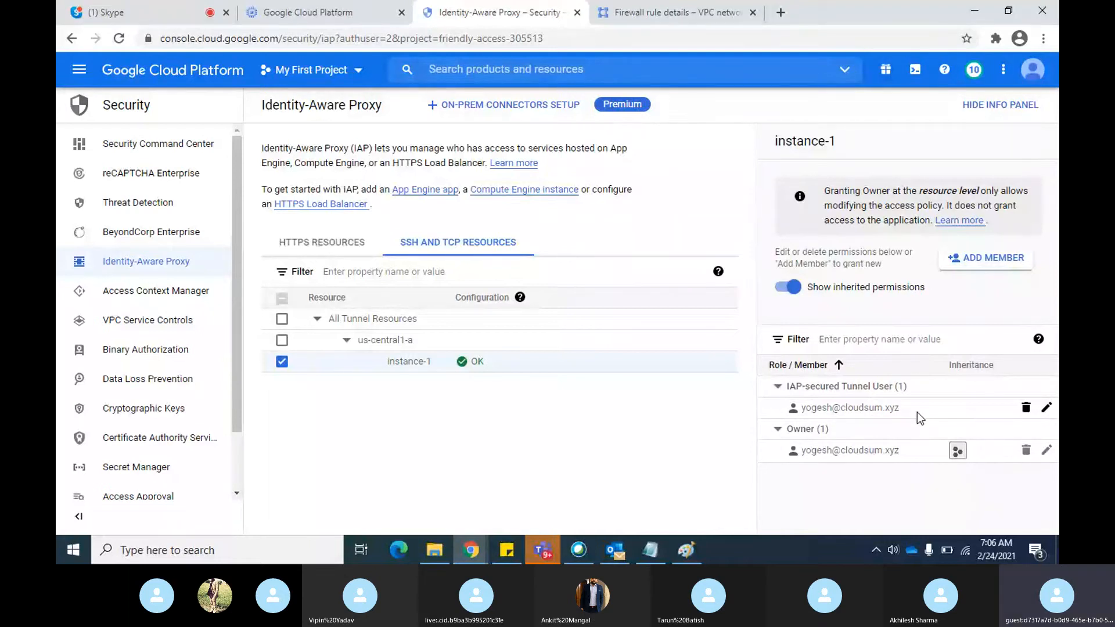
click(349, 13)
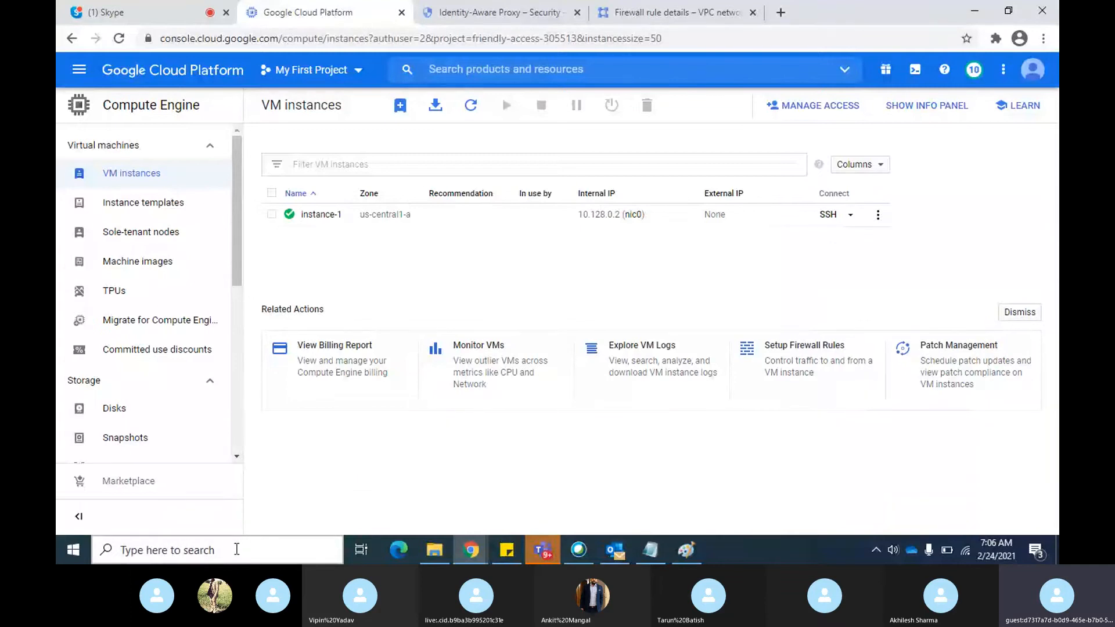
click(236, 549)
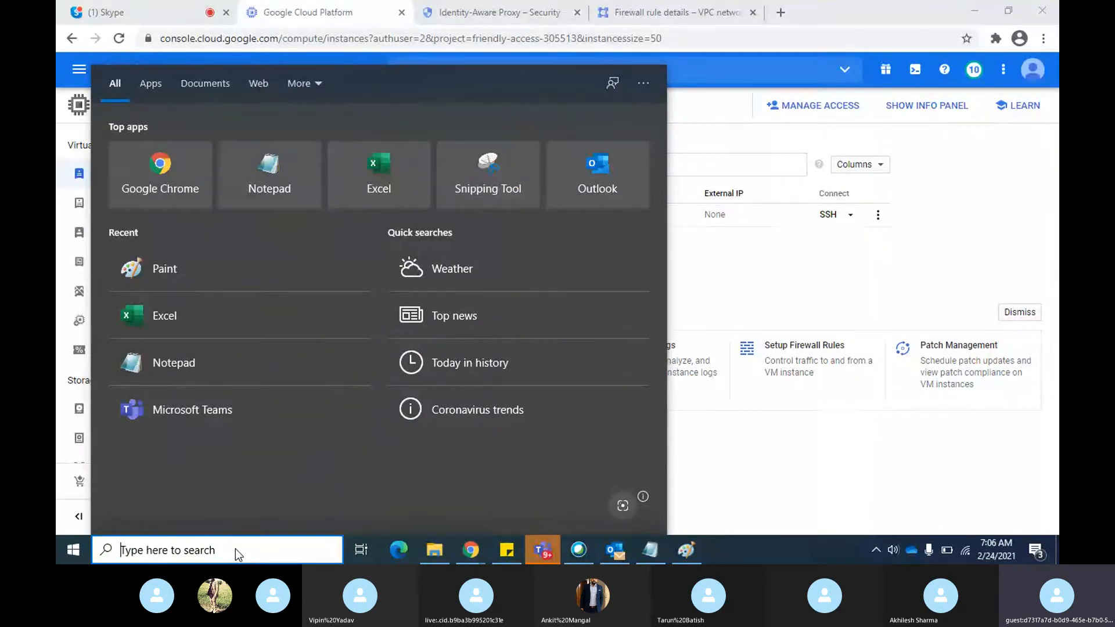
click(772, 289)
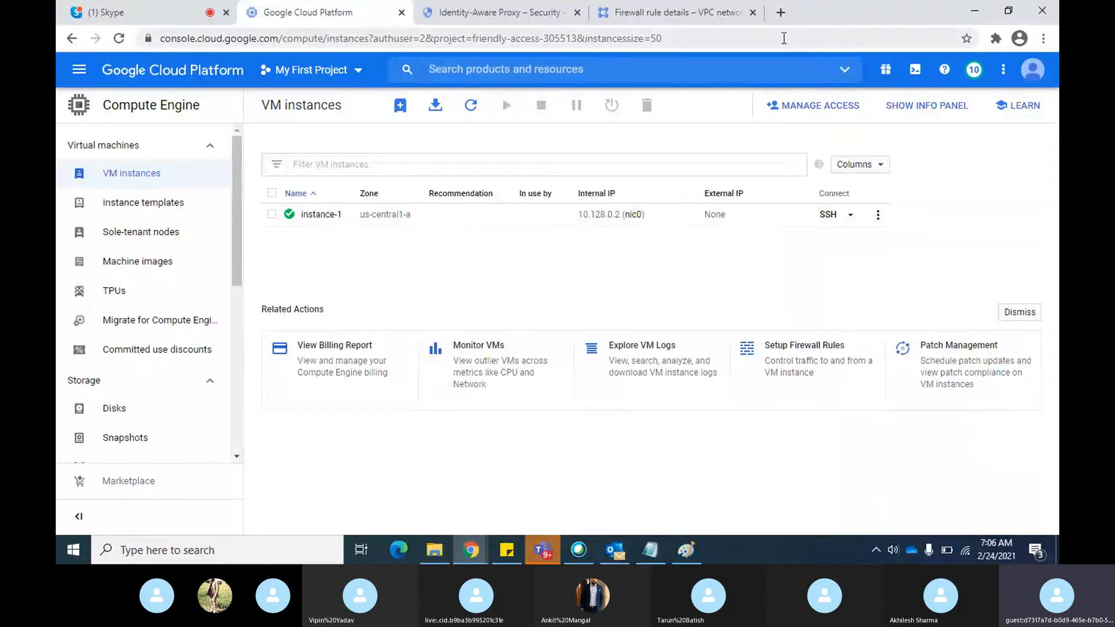
Review instance-1's Identity-Aware Proxy permissions and open an SSH session to instance-1 from the VM instances list
click(528, 14)
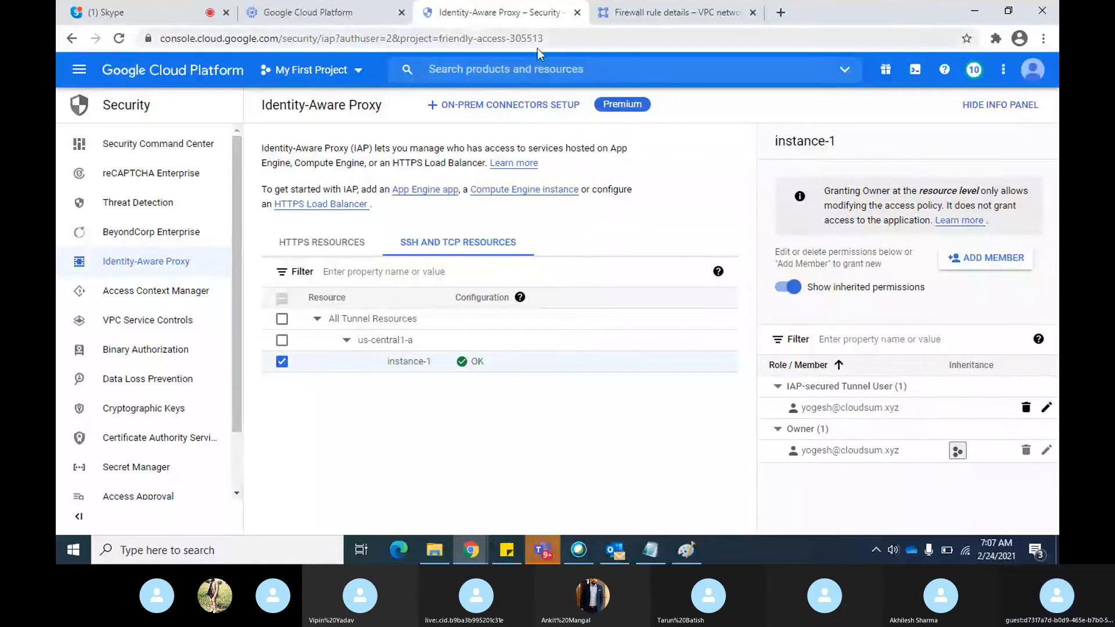
click(326, 21)
click(832, 216)
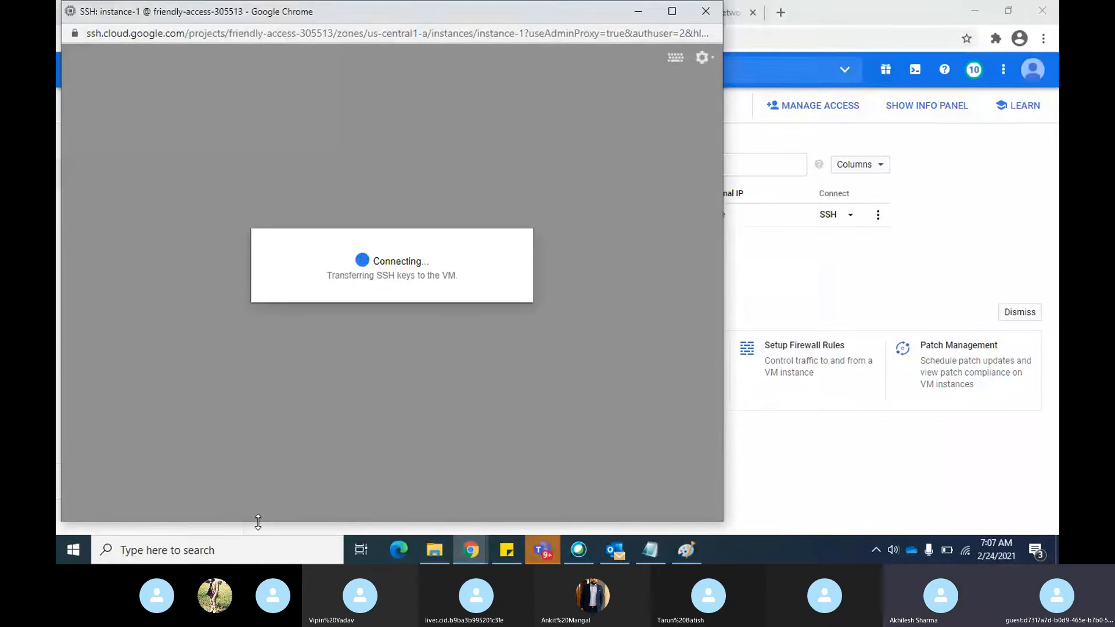
Search Windows for putty and launch putty.exe
click(238, 556)
text(putt)
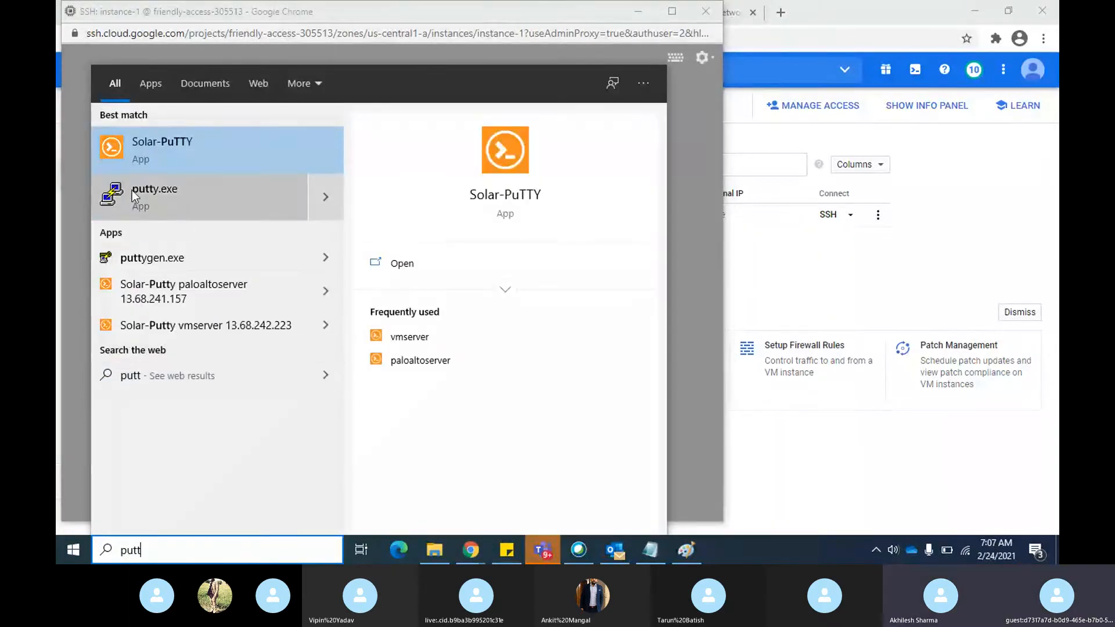
click(131, 190)
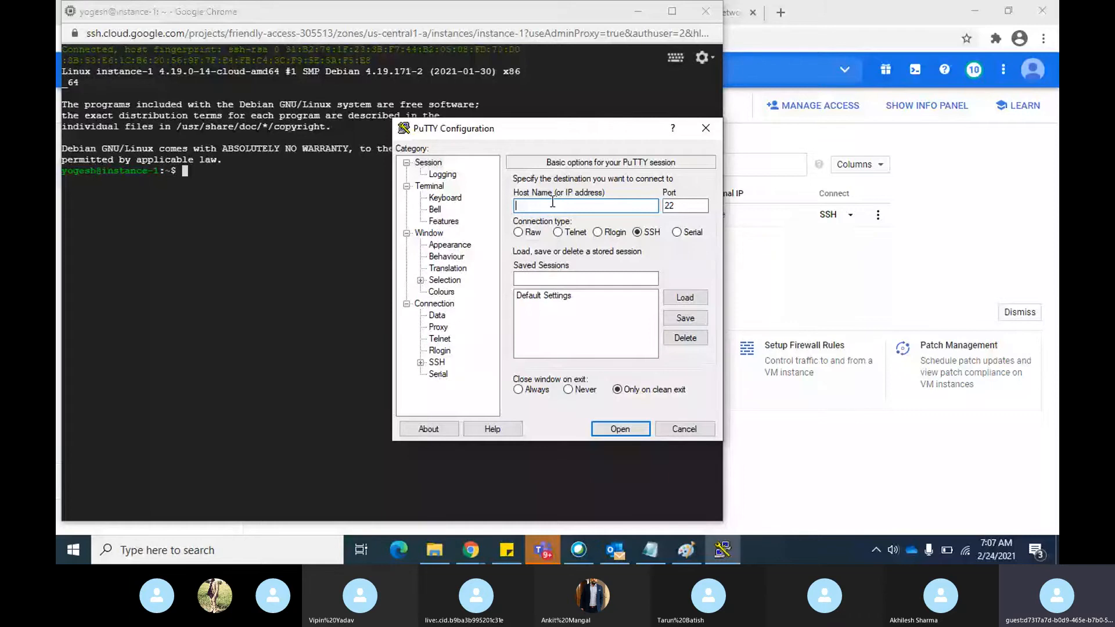
Return to the VM instances page in Chrome and view the signed-in Google account's details
click(949, 278)
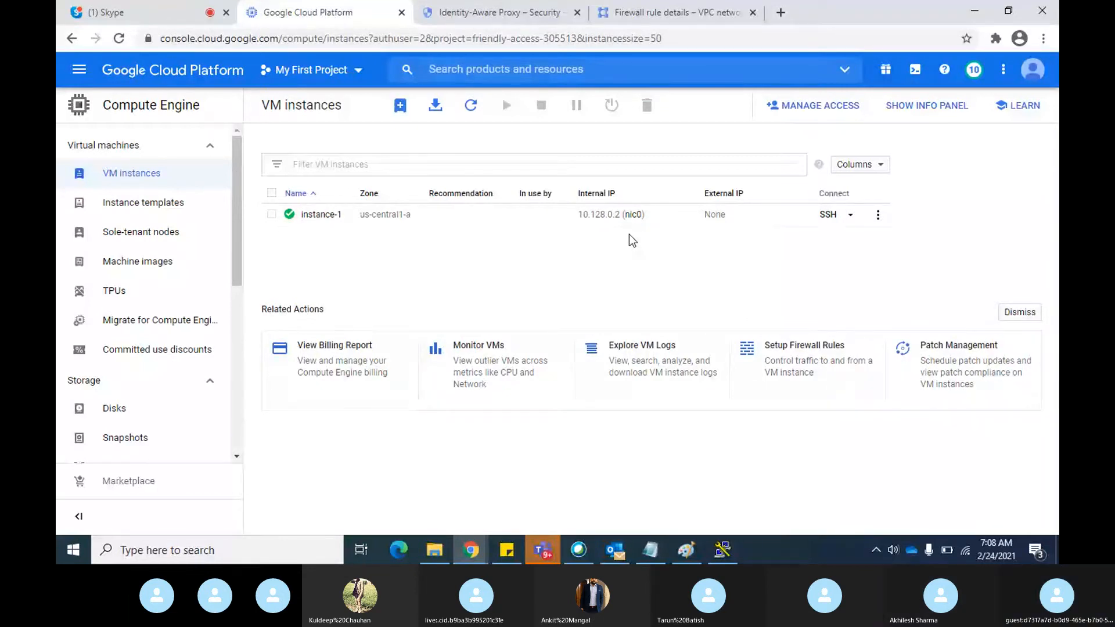
key(alt+Tab)
key(alt+Tab)
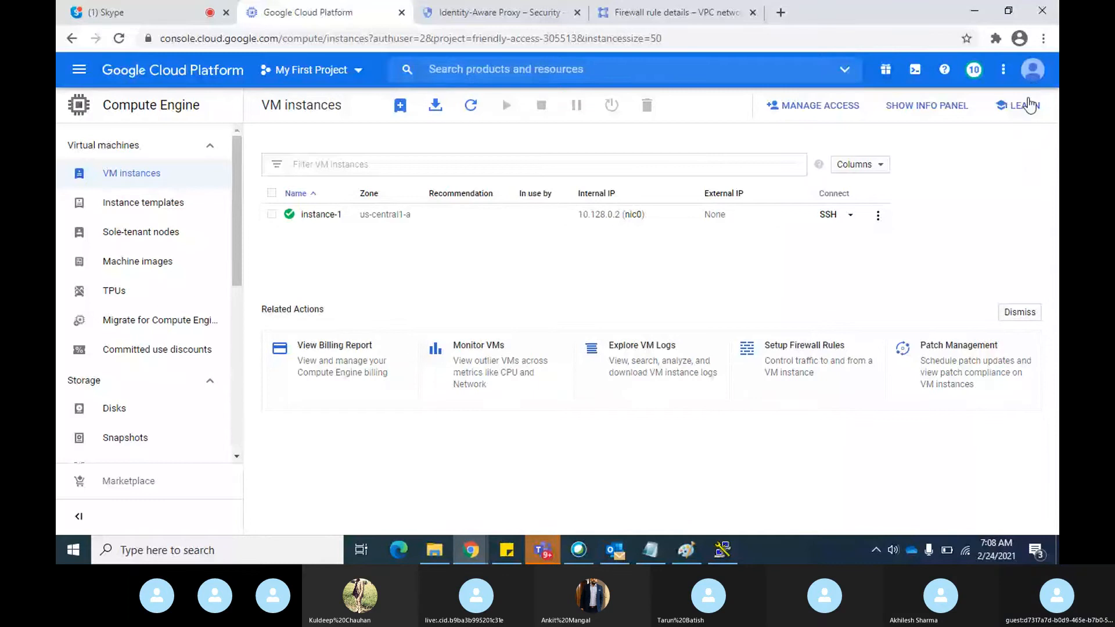
click(1032, 71)
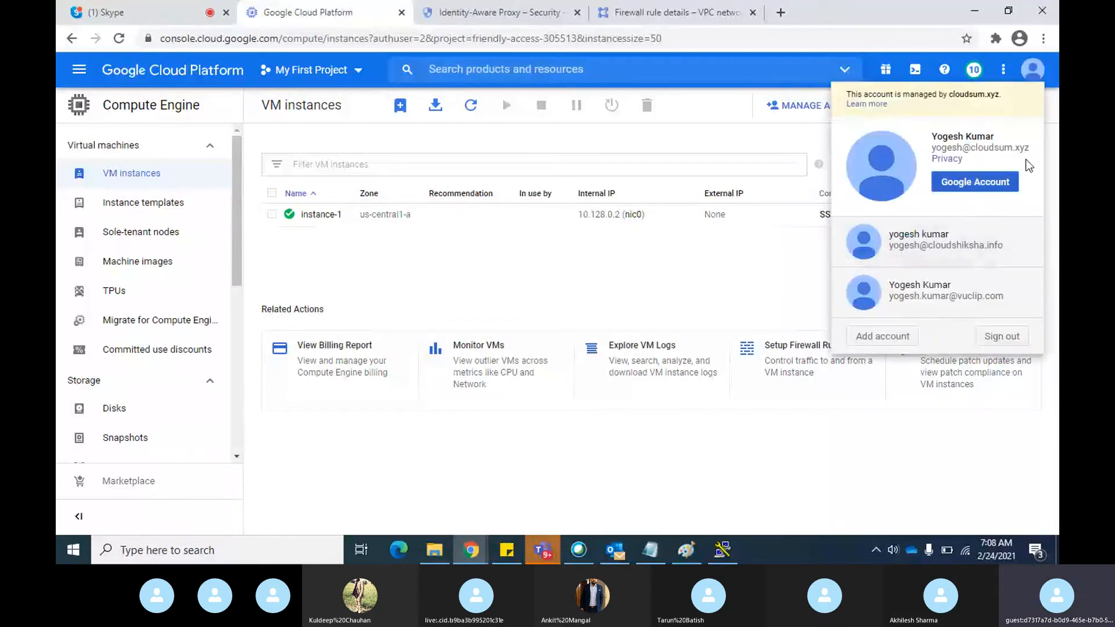
click(730, 269)
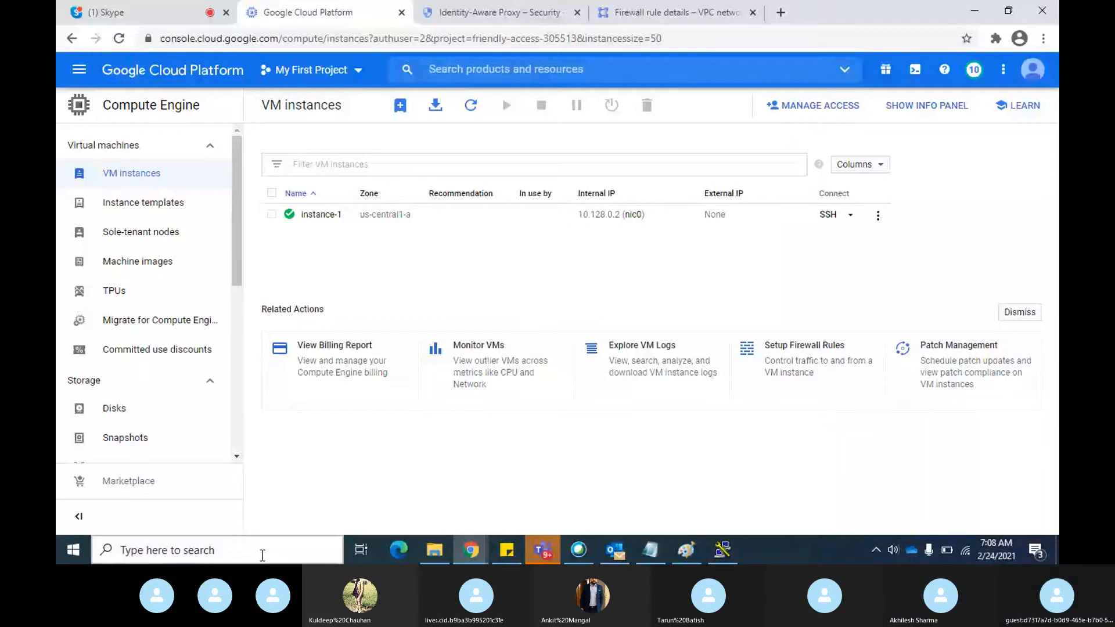
Search Windows for cmd and launch Google Cloud SDK Shell
click(261, 557)
text(cmd)
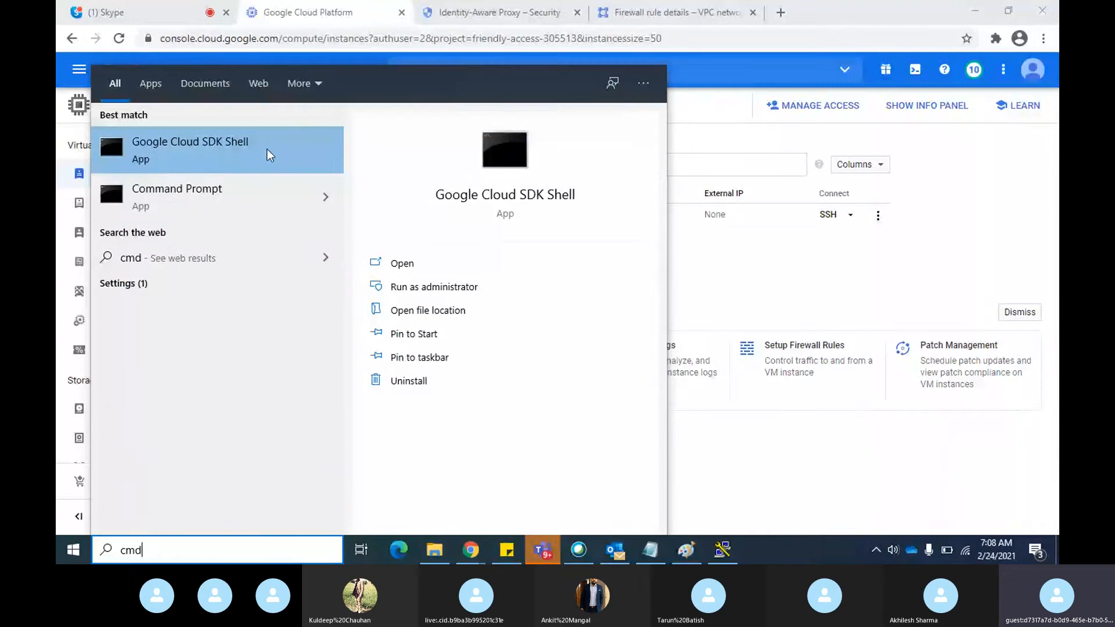
click(211, 152)
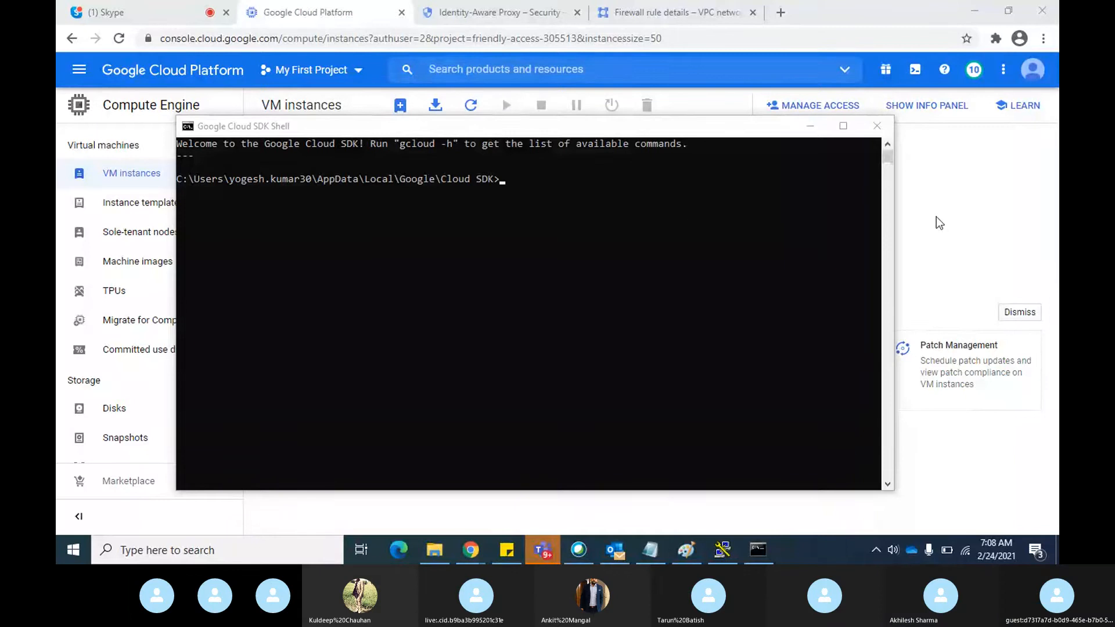
In Chrome, display instance-1's gcloud SSH command line, select the full command text and close the dialog
click(980, 218)
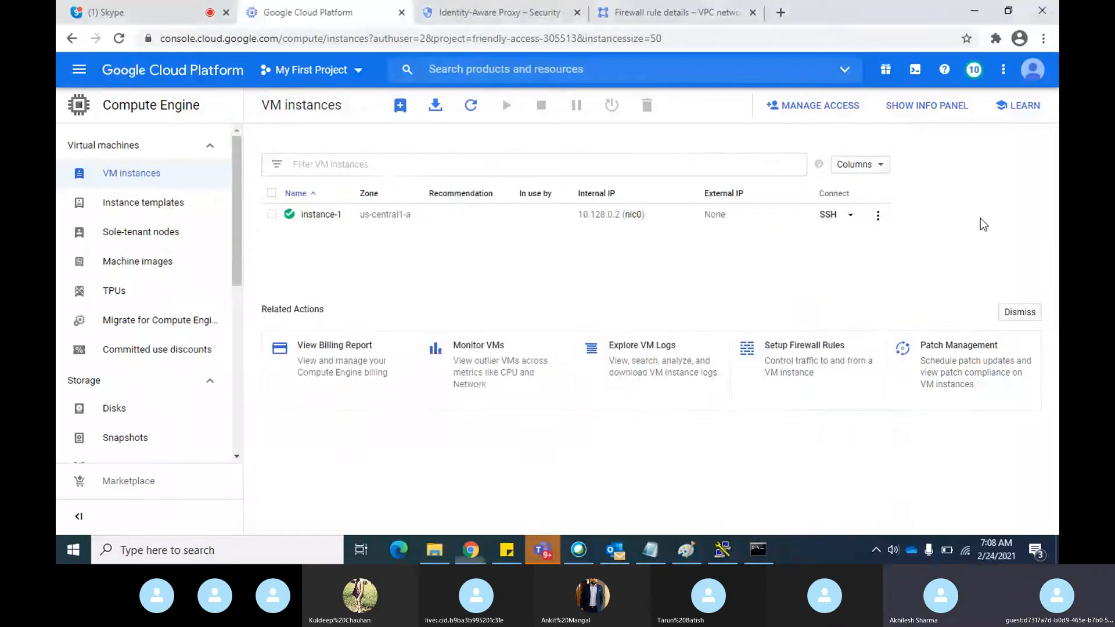
click(877, 216)
click(850, 216)
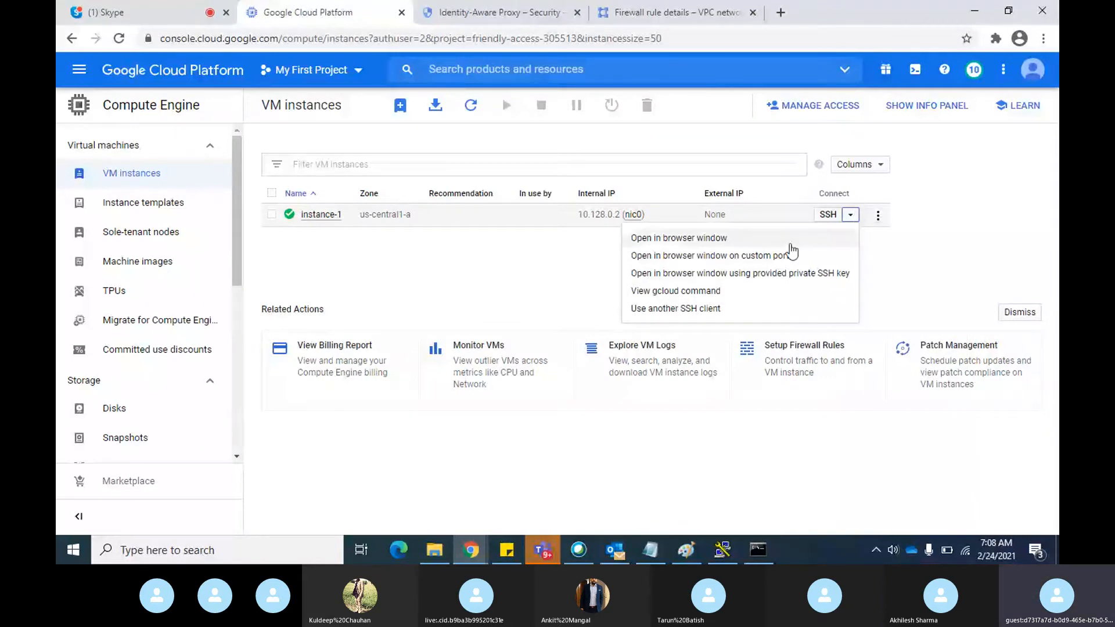
click(690, 290)
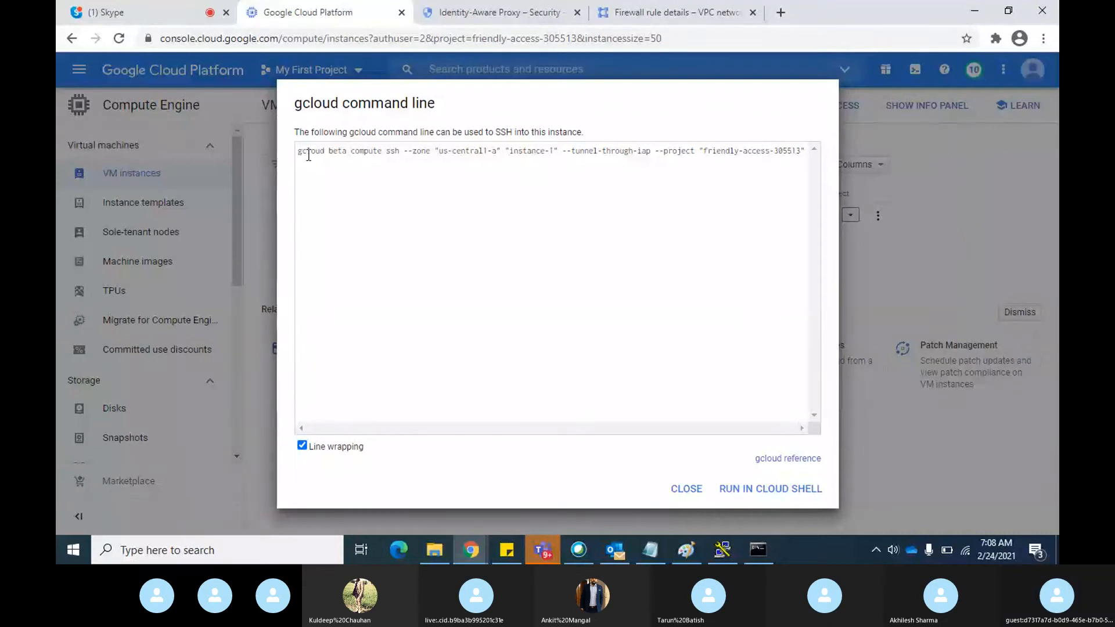
drag(299, 150, 893, 142)
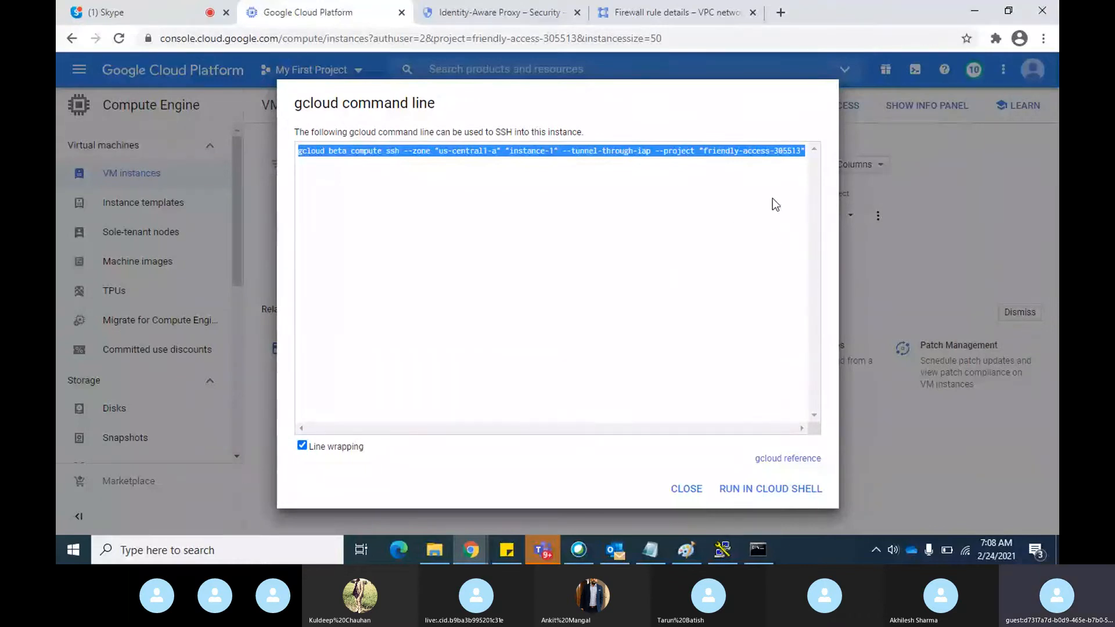
click(880, 269)
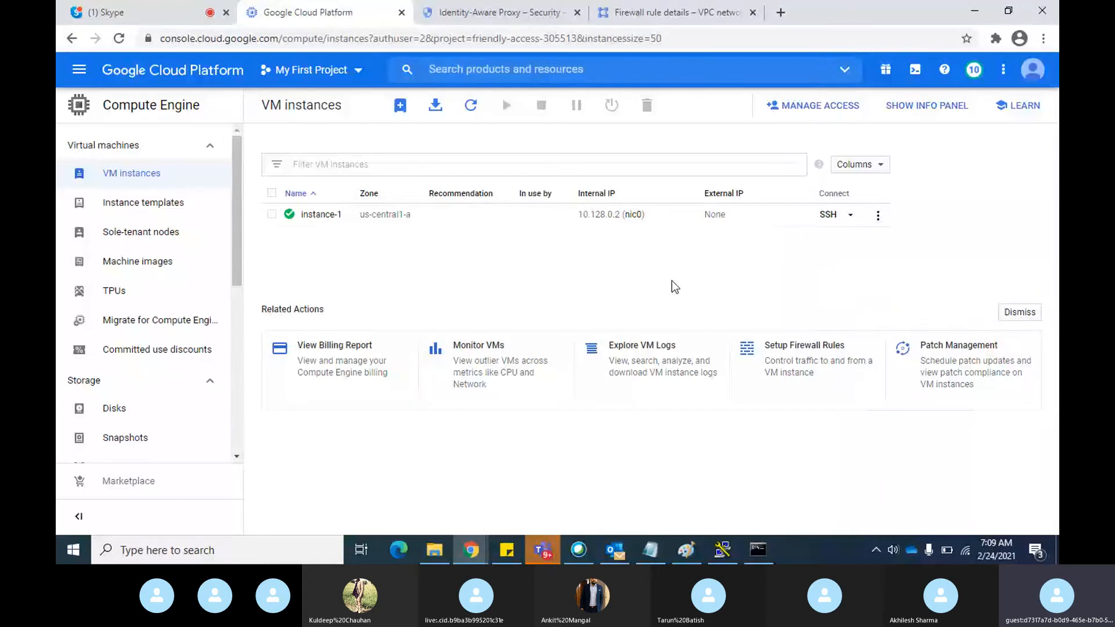
Switch to instance-1's browser SSH session and become root with sudo su
key(alt+Tab)
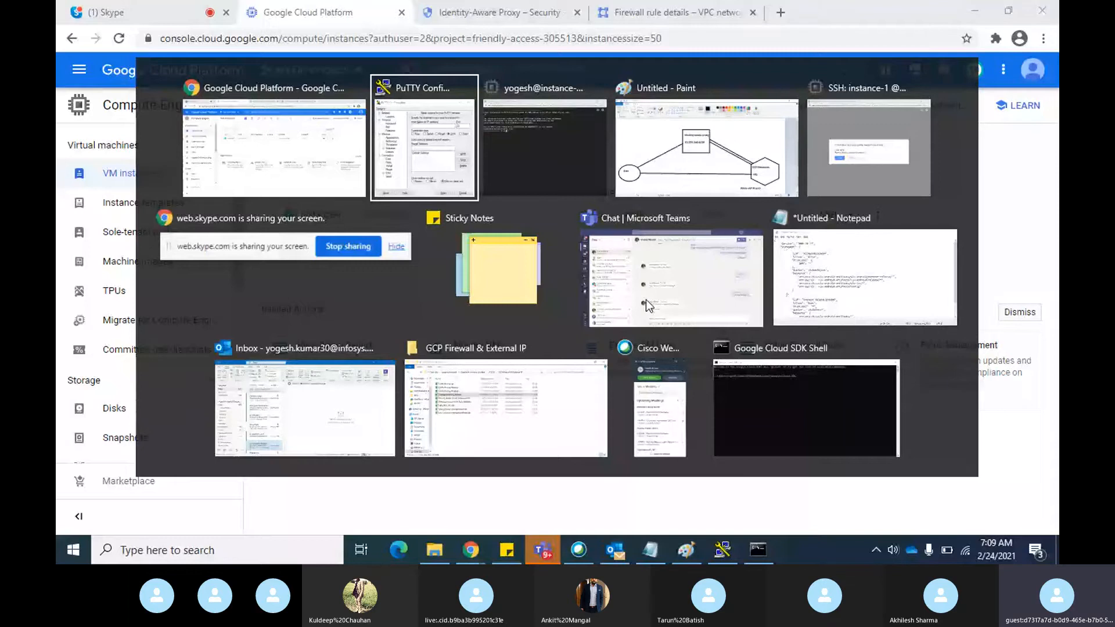
key(Tab)
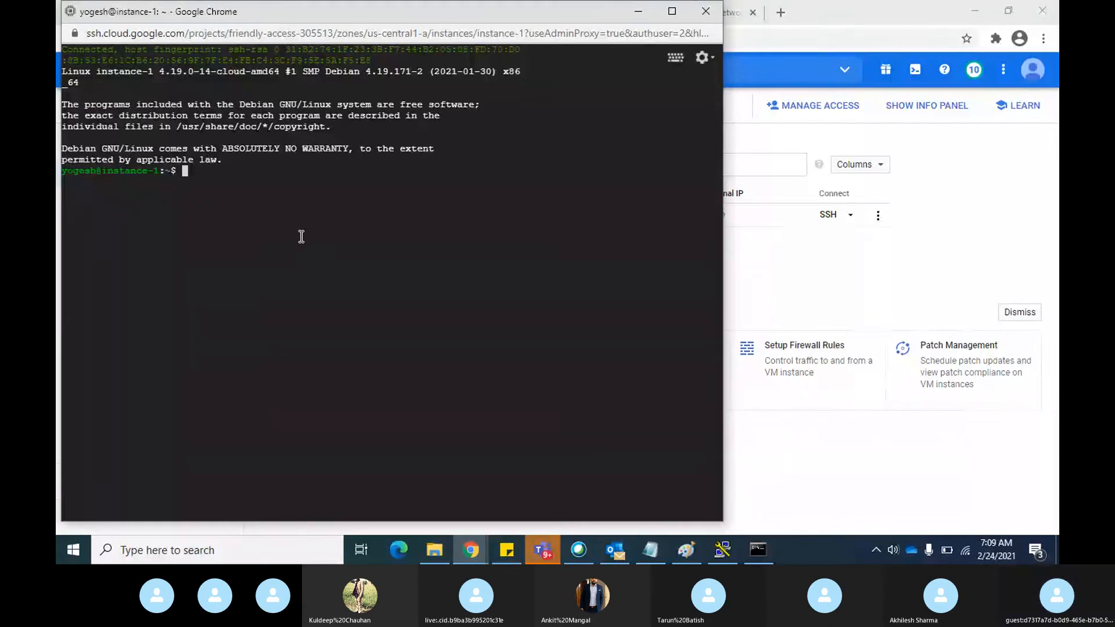
text(sudo )
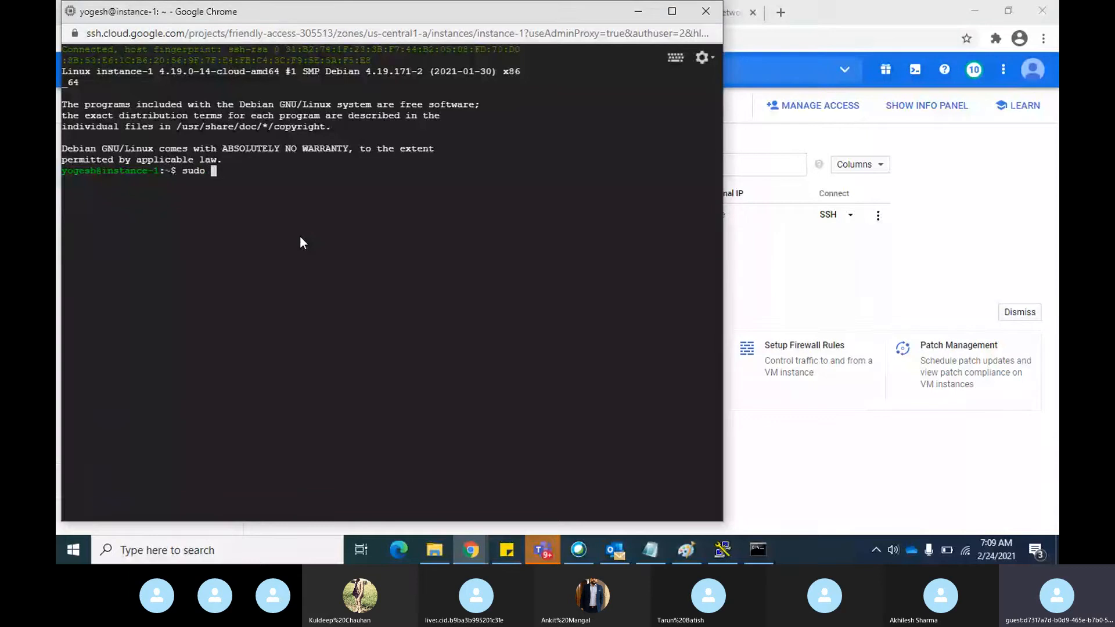
text(su)
key(Return)
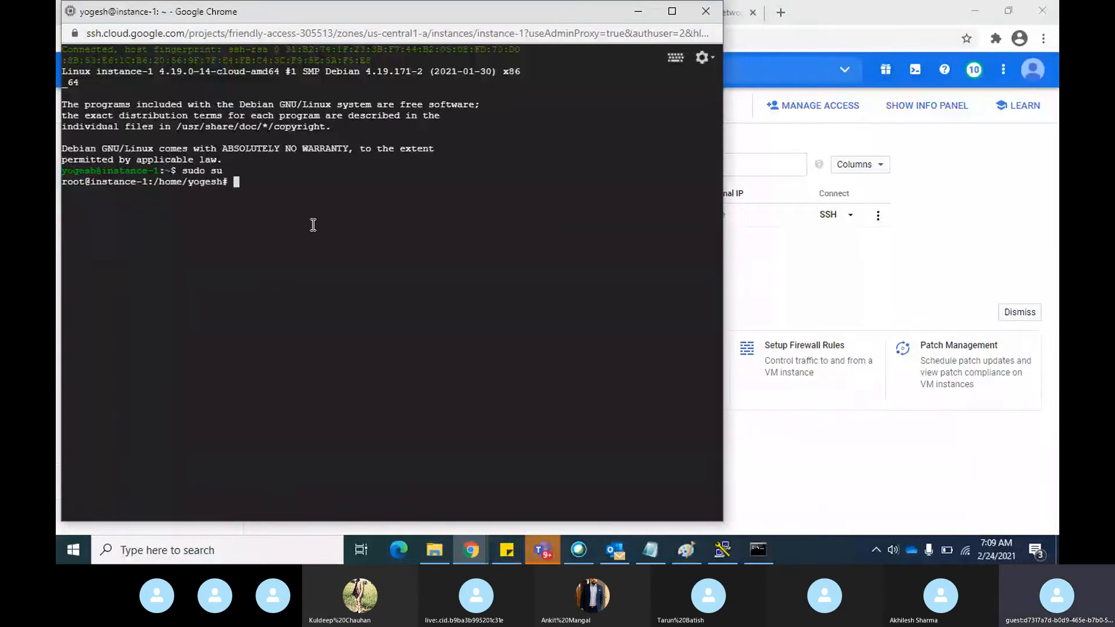
key(alt+Tab)
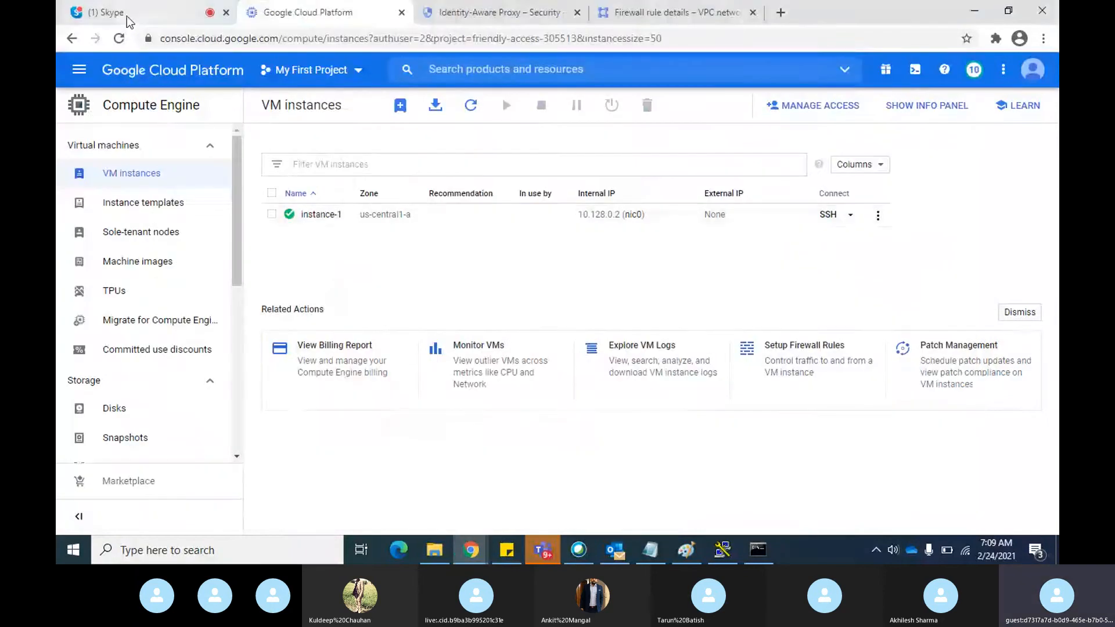
click(127, 15)
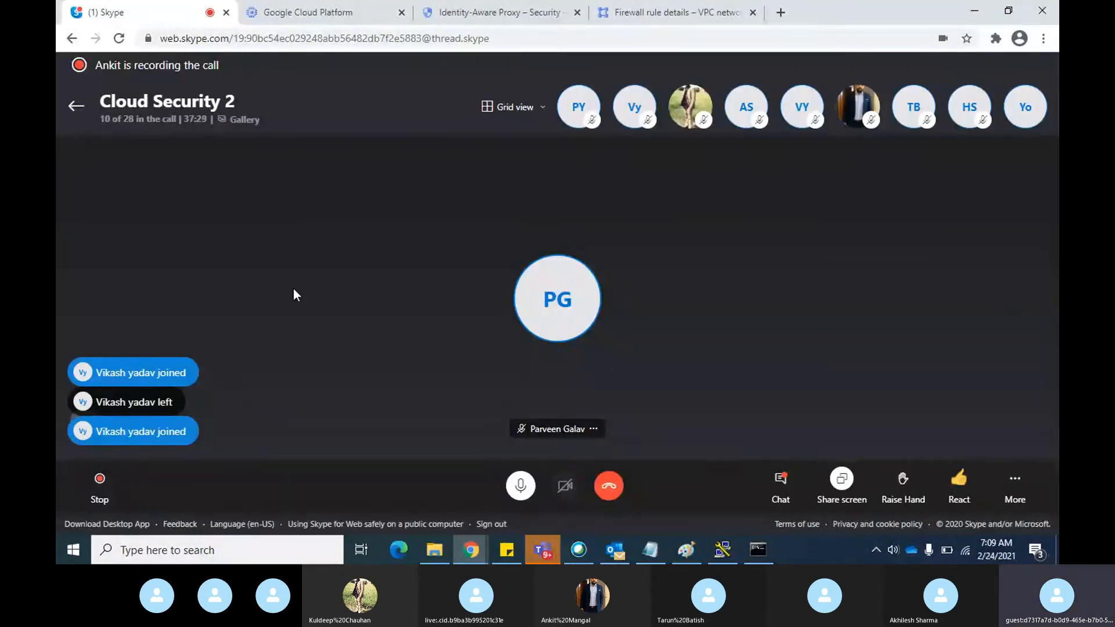
key(alt+Tab)
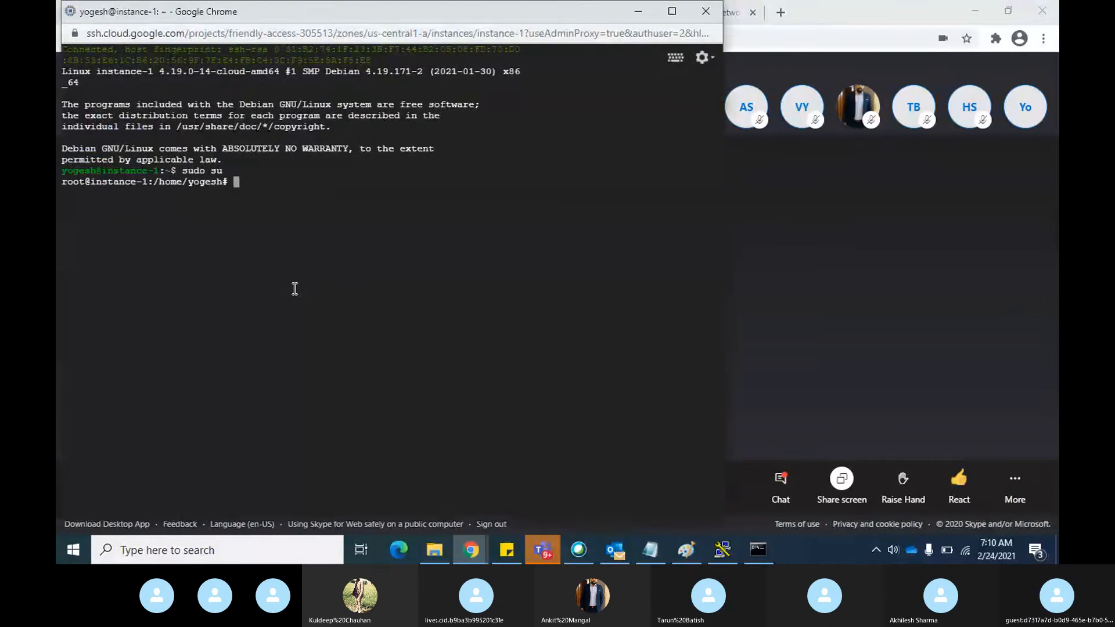
Ping google.com from instance-1's root shell and stop the ping after a few packets
text(pi)
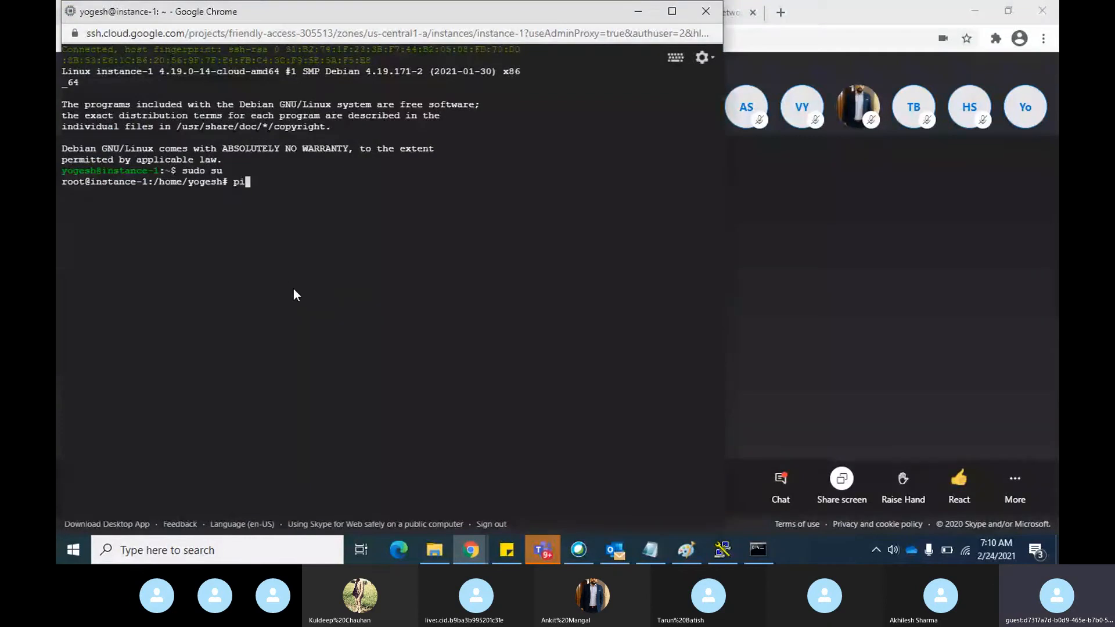
text(ng google)
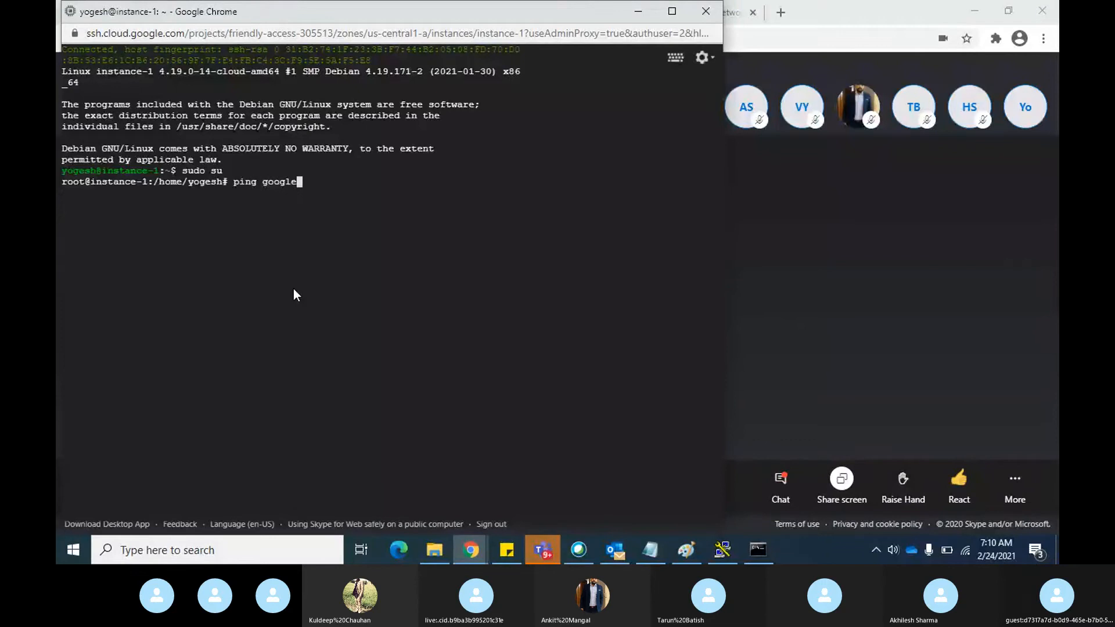
text(.com)
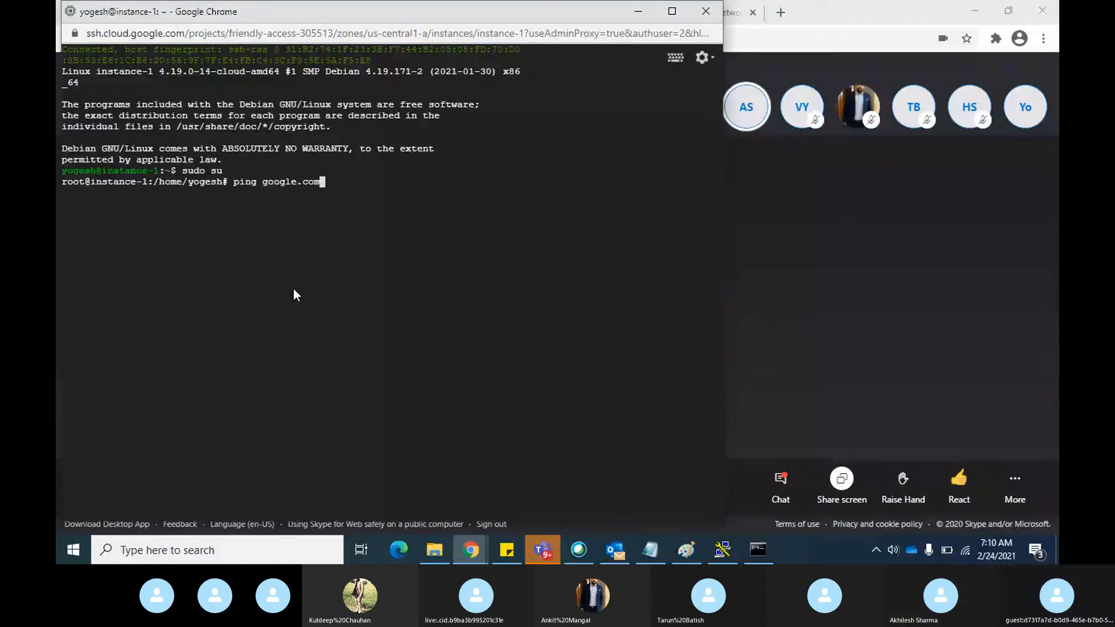
click(859, 294)
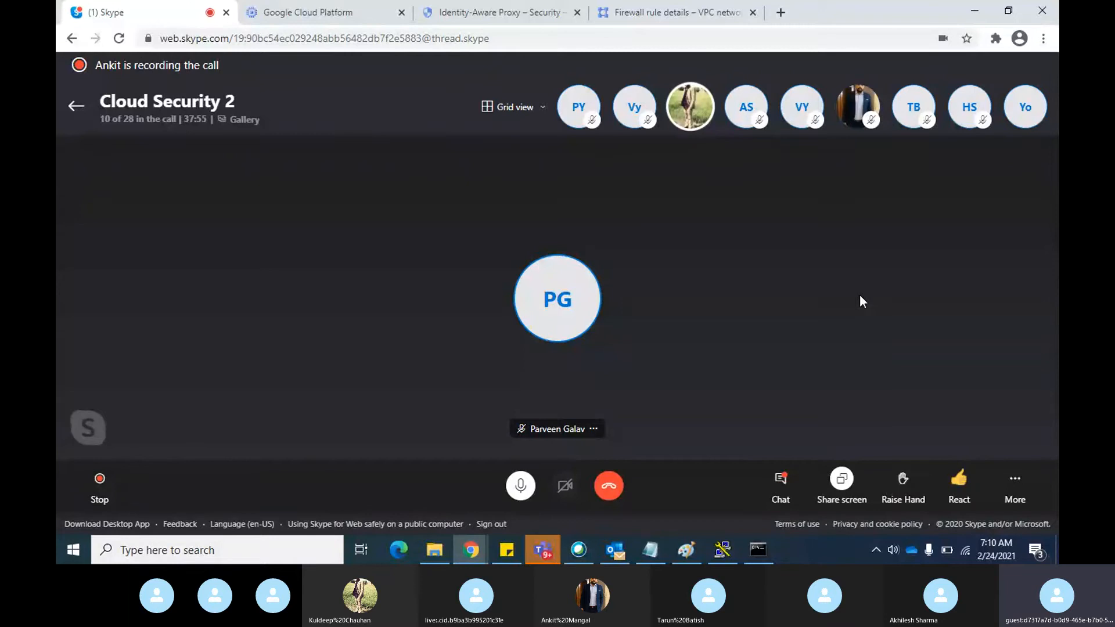
key(alt+Tab)
key(Return)
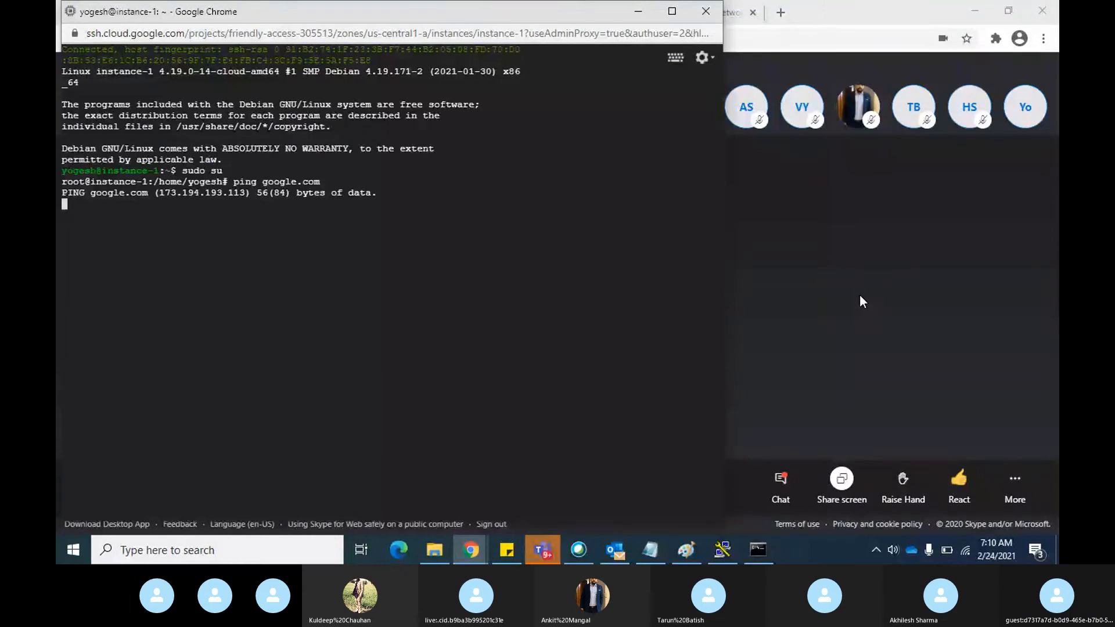
key(ctrl+c)
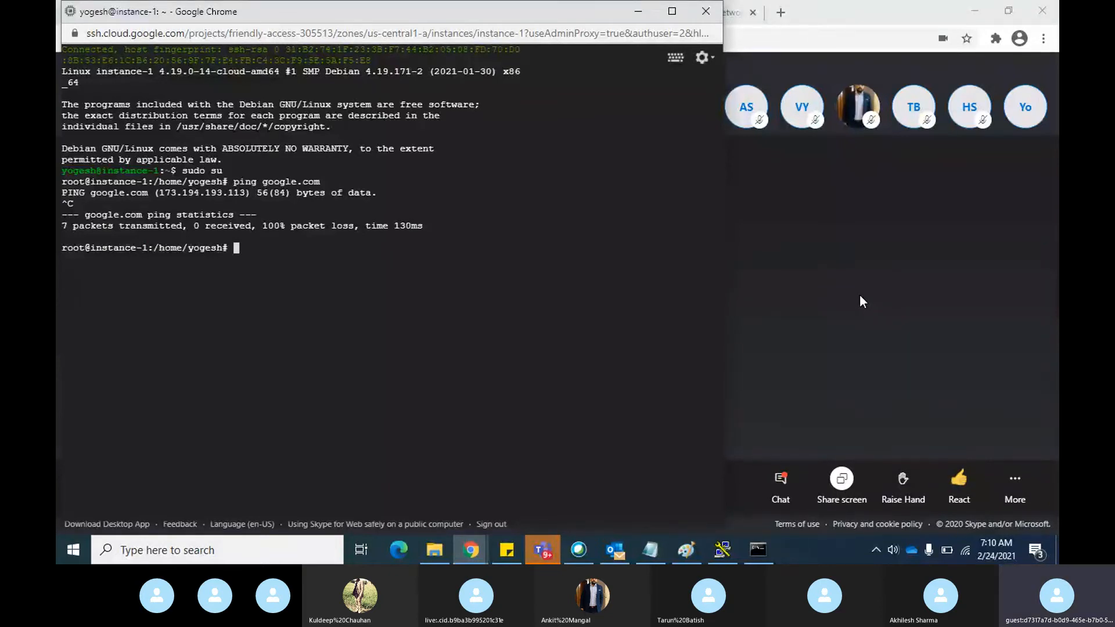
click(862, 301)
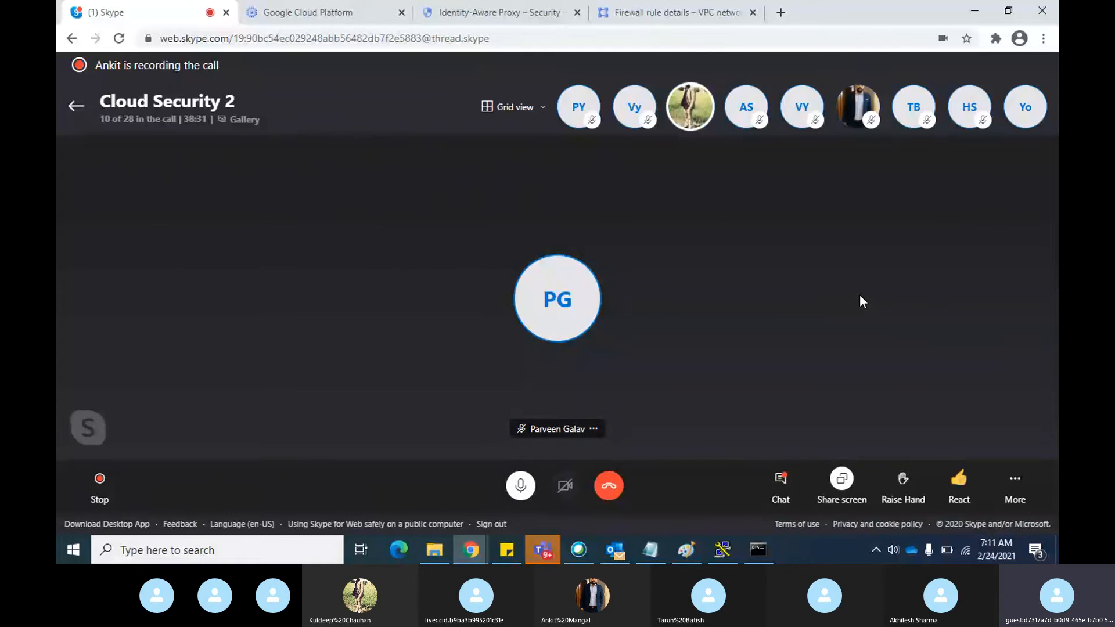
key(alt+Tab)
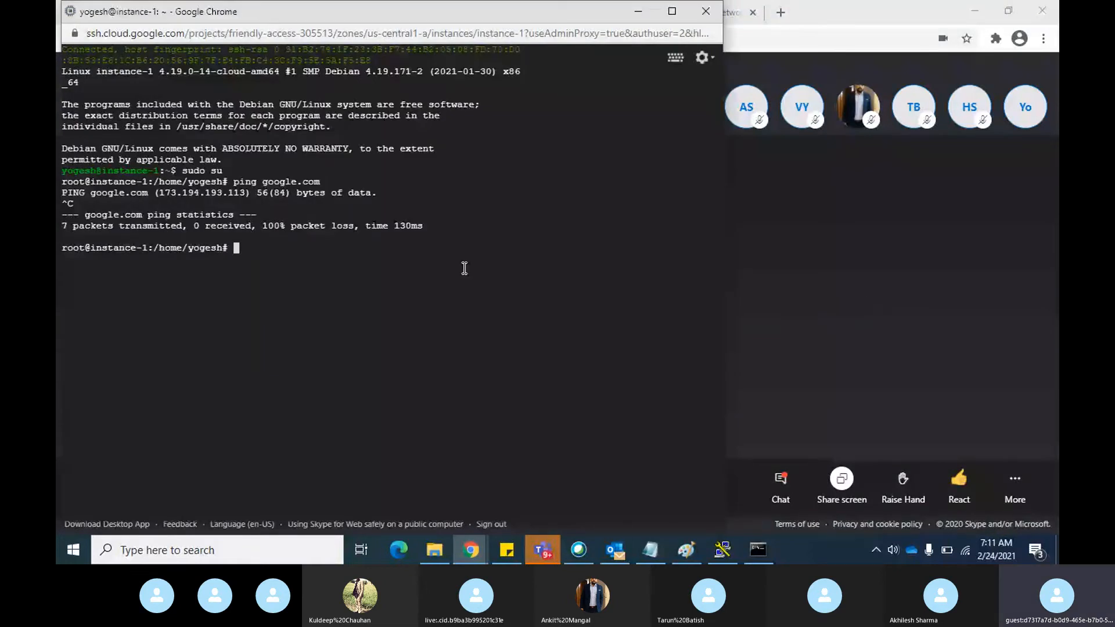
click(725, 281)
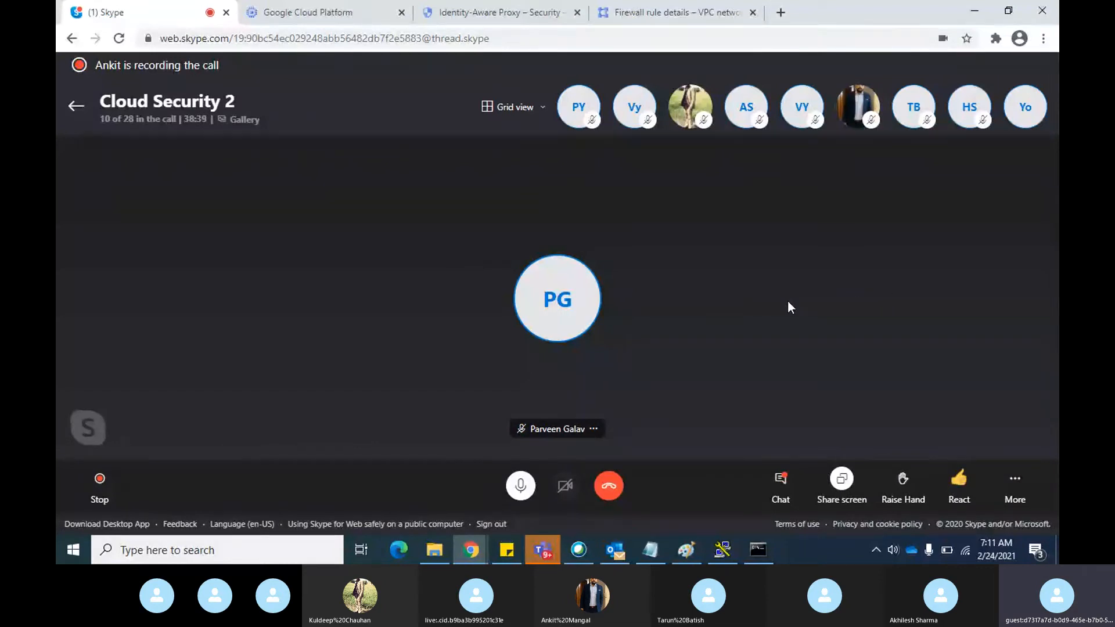
Show the Compute Engine VM instances list and switch to Paint to review the Identity-Aware Proxy diagram
click(343, 18)
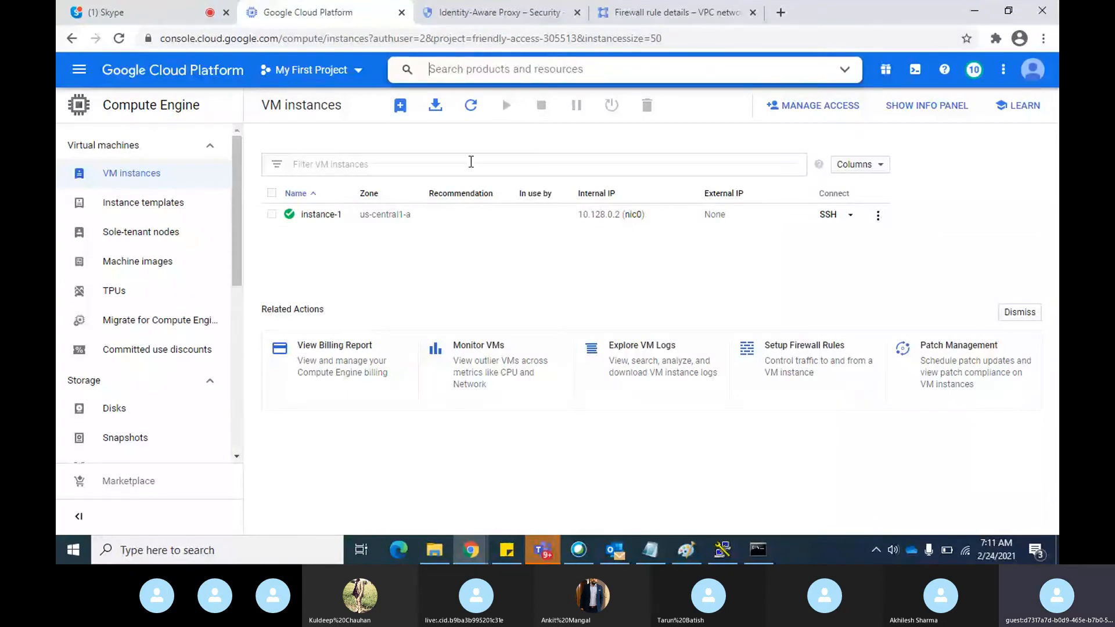
click(686, 550)
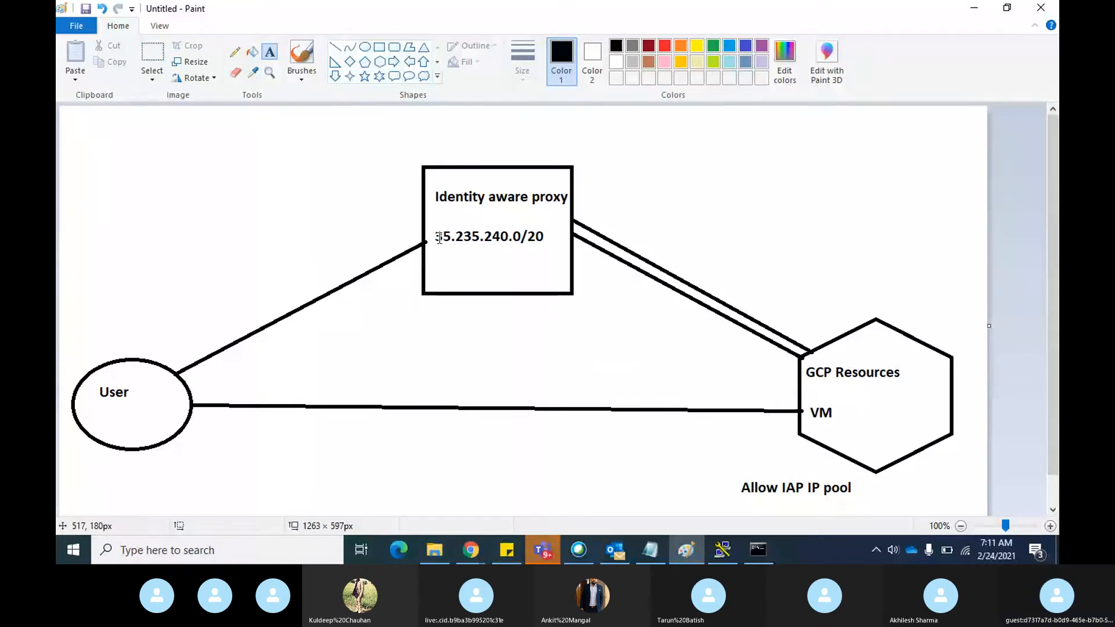
Return to Chrome's Identity-Aware Proxy page, search the console for nat and open the Cloud NAT page
key(alt+Tab)
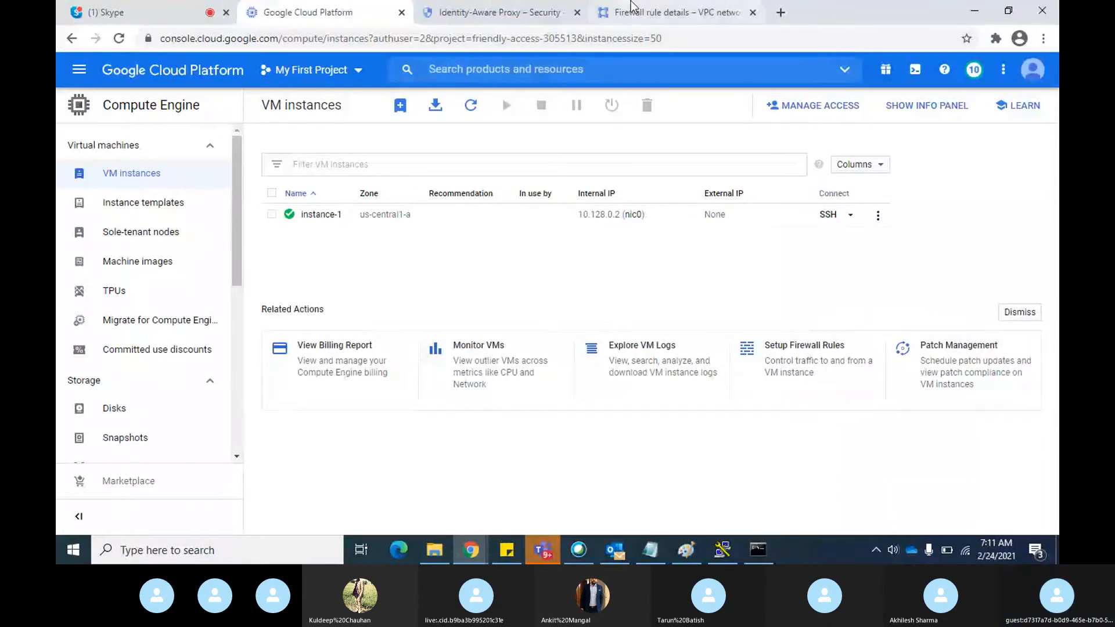
click(535, 11)
click(476, 75)
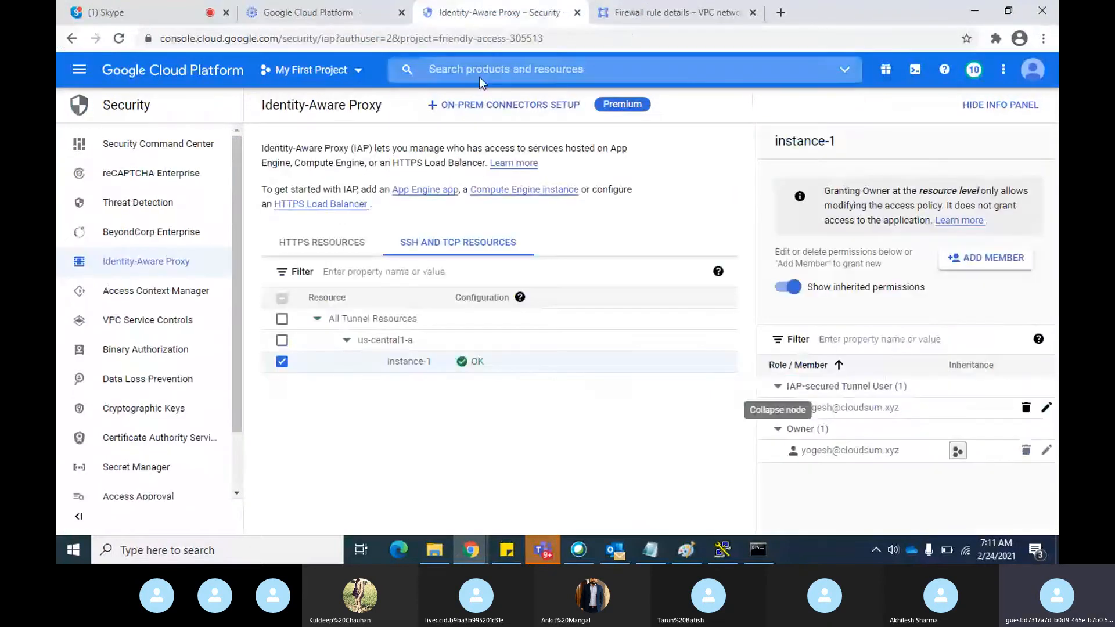
text(nat)
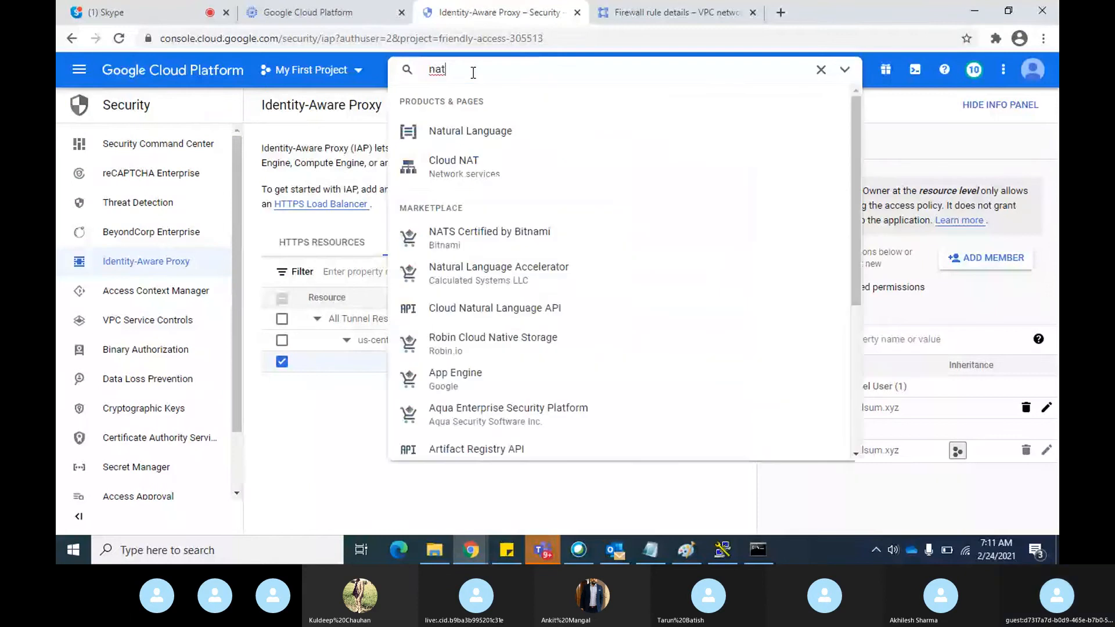
click(466, 166)
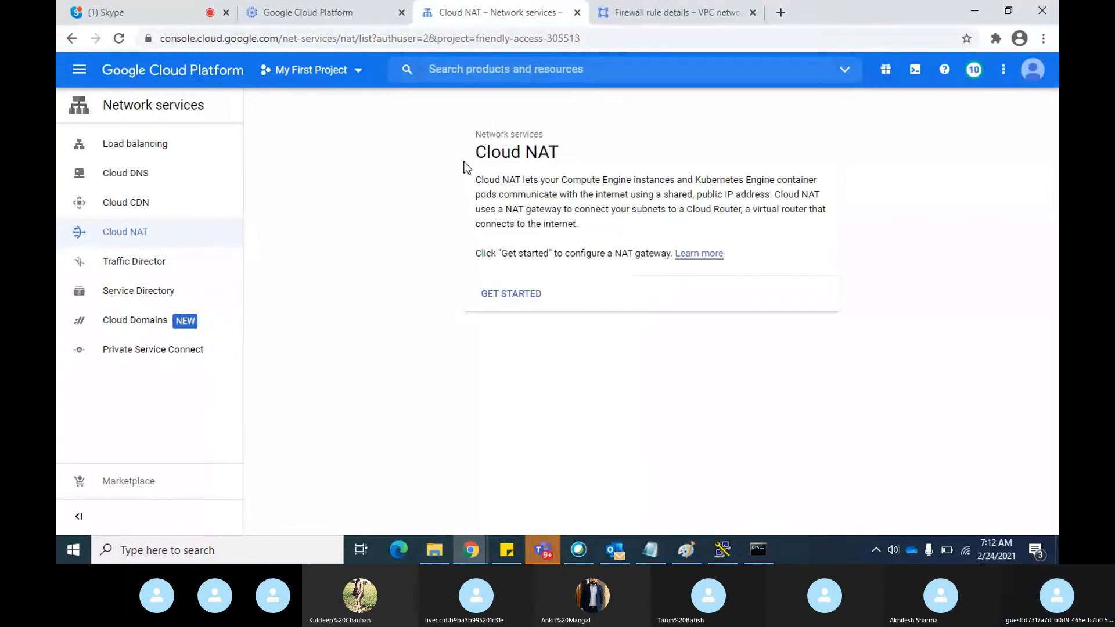
Switch between the Cloud NAT page and Paint, ending on the diagram of the user, proxy and VM
key(alt+Tab)
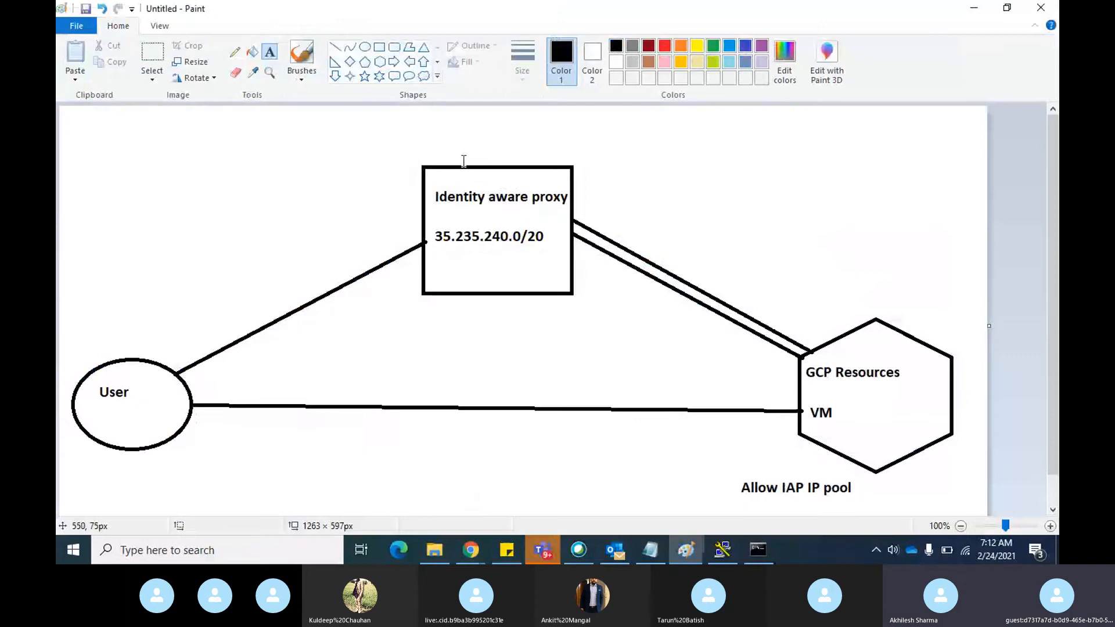
key(alt+Tab)
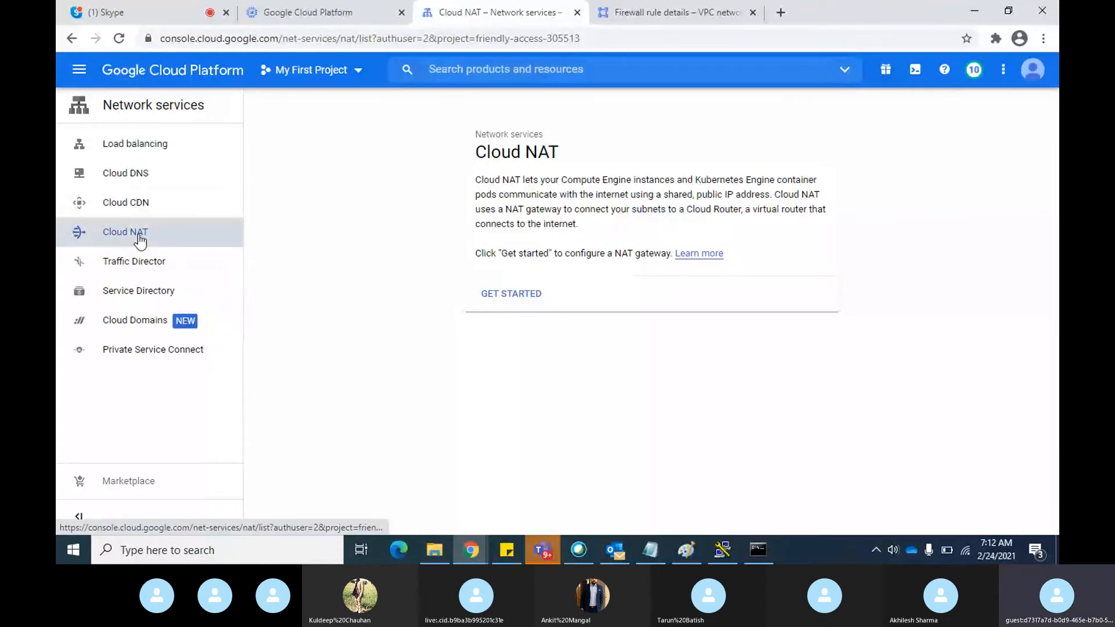
click(682, 551)
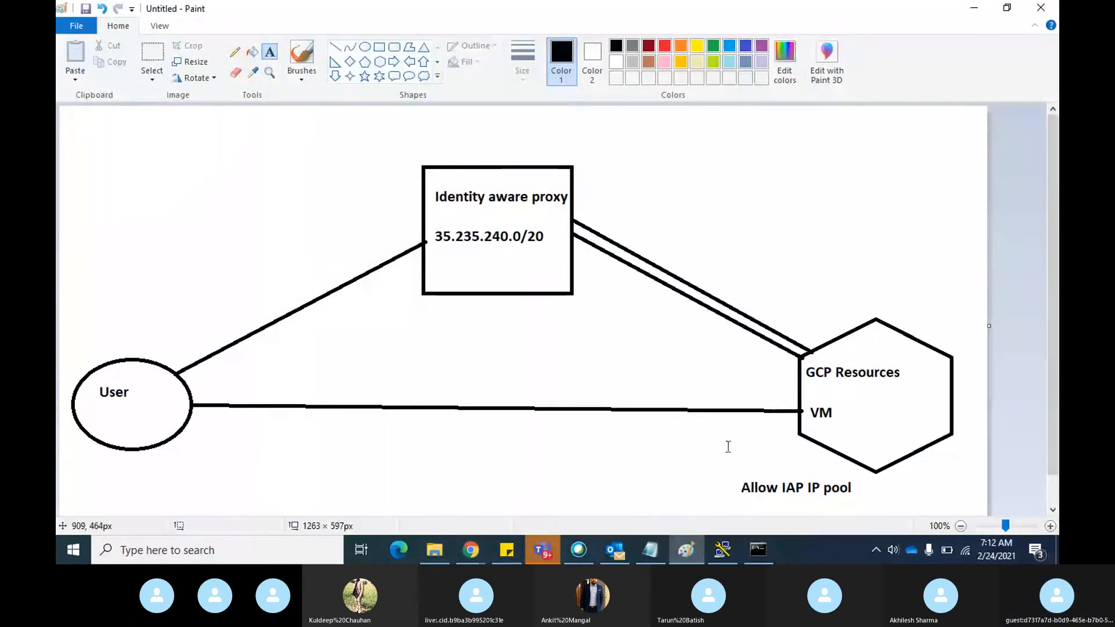
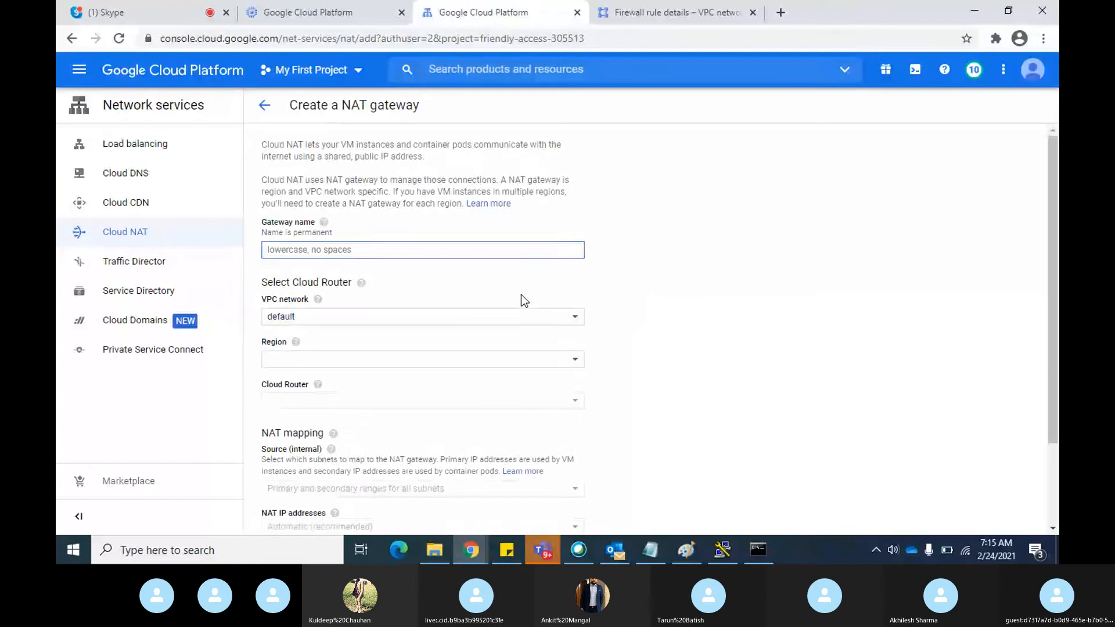
Look over the NAT gateway creation form and name the gateway testnat
scroll(777, 254, down, 1)
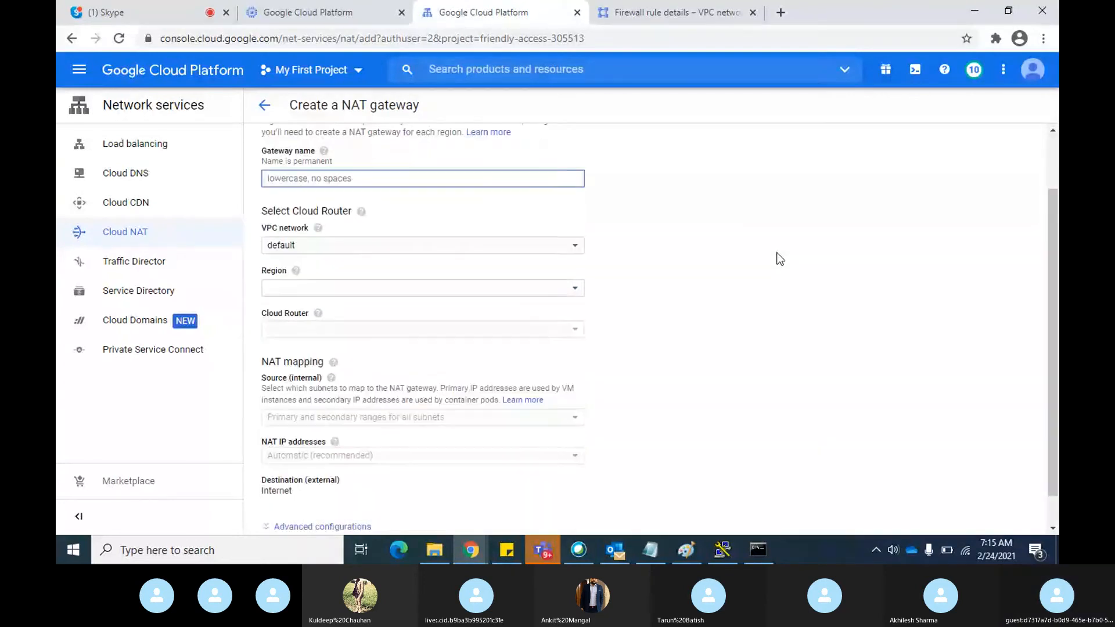
scroll(779, 258, up, 1)
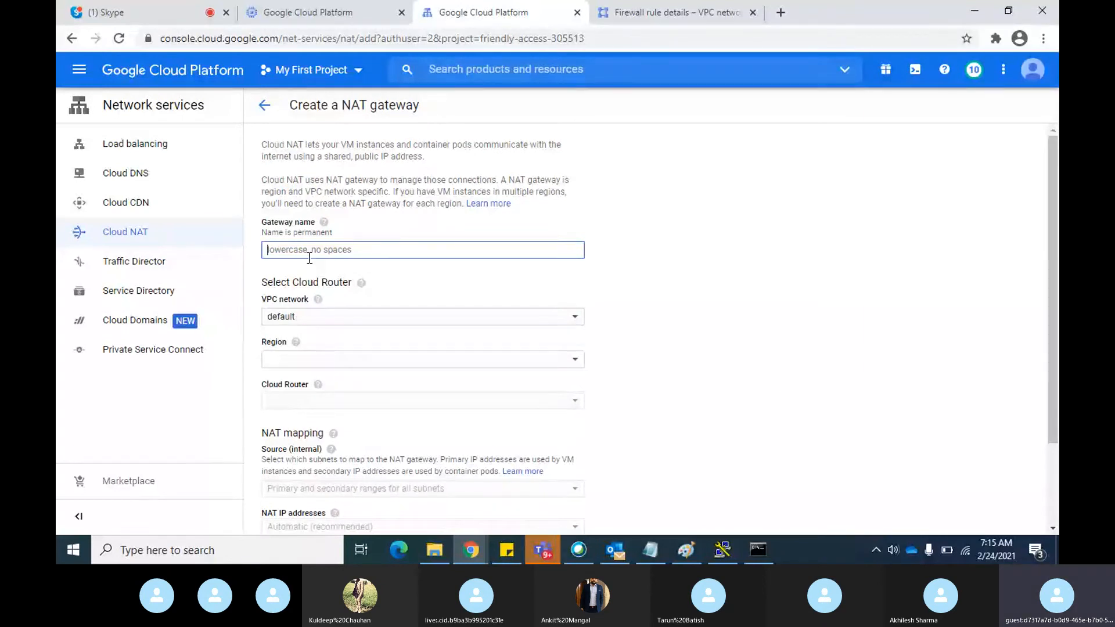
text(testnat)
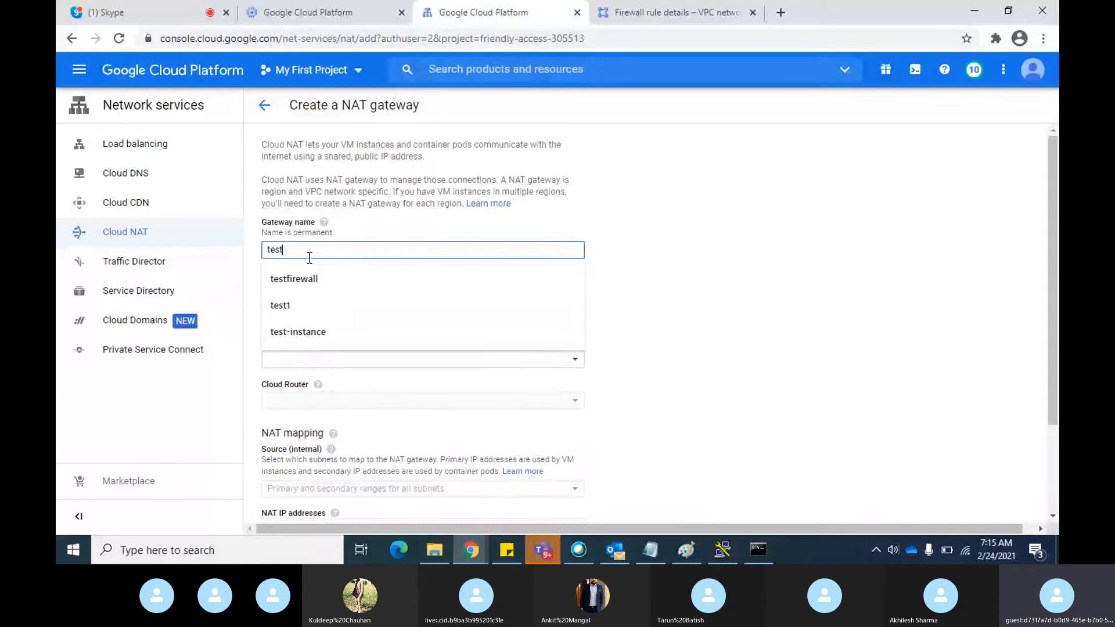
click(796, 285)
Keep the default VPC network for the NAT gateway and set its region to us-central1
scroll(813, 291, down, 2)
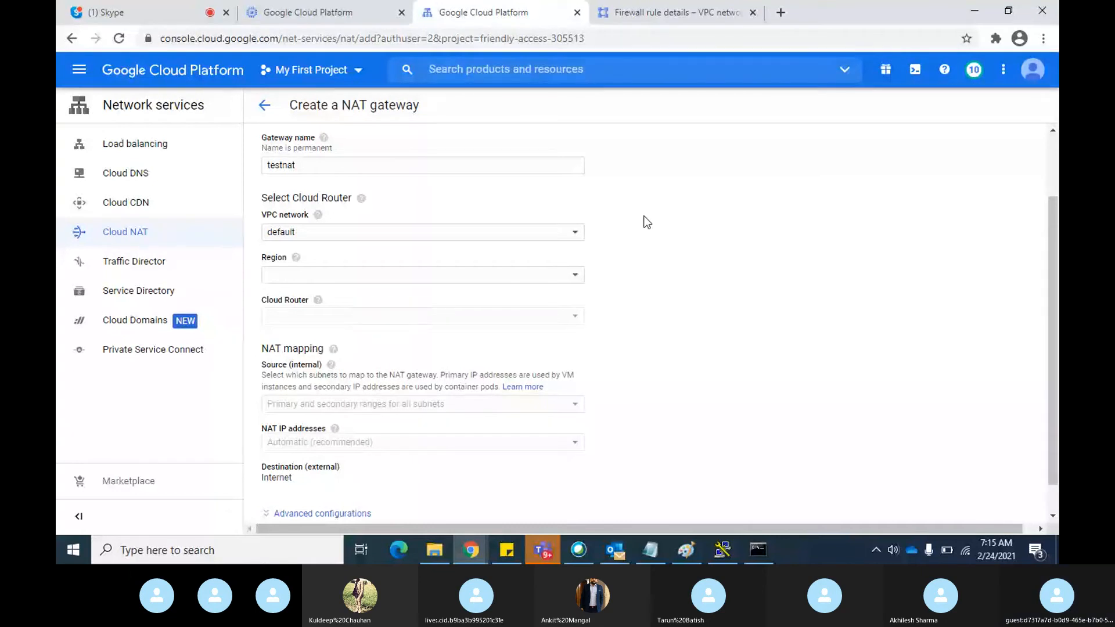
click(577, 237)
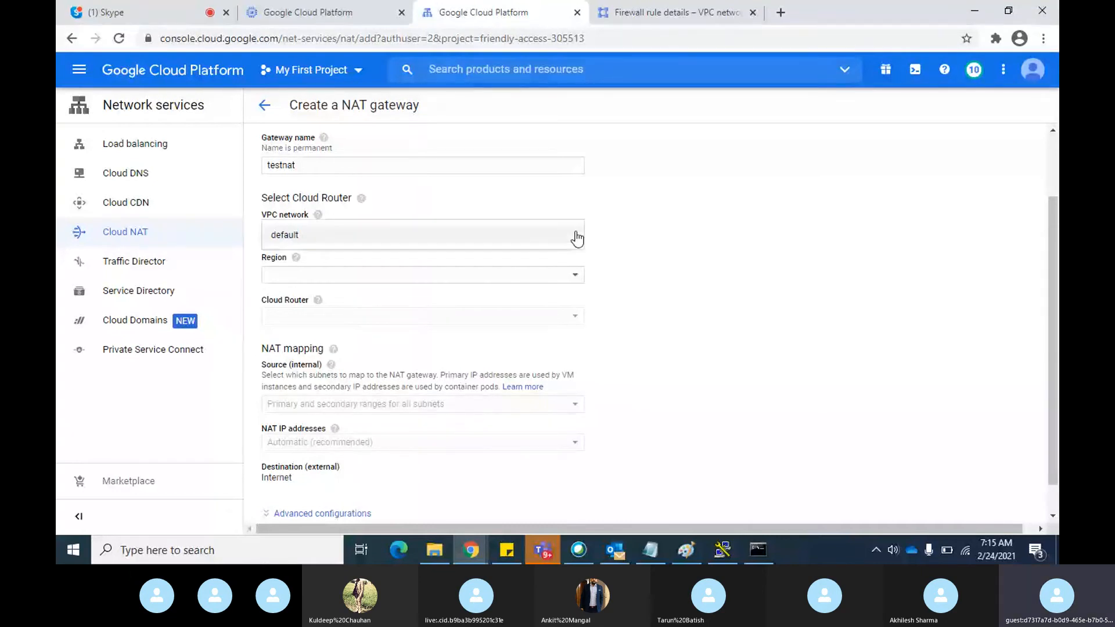
click(568, 238)
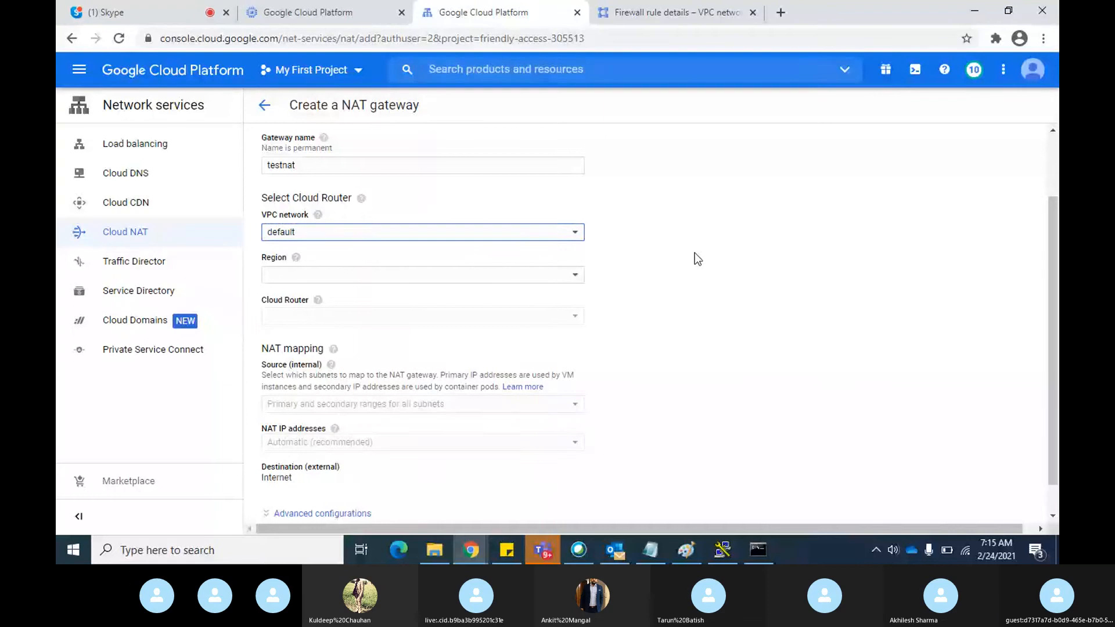
scroll(696, 255, down, 1)
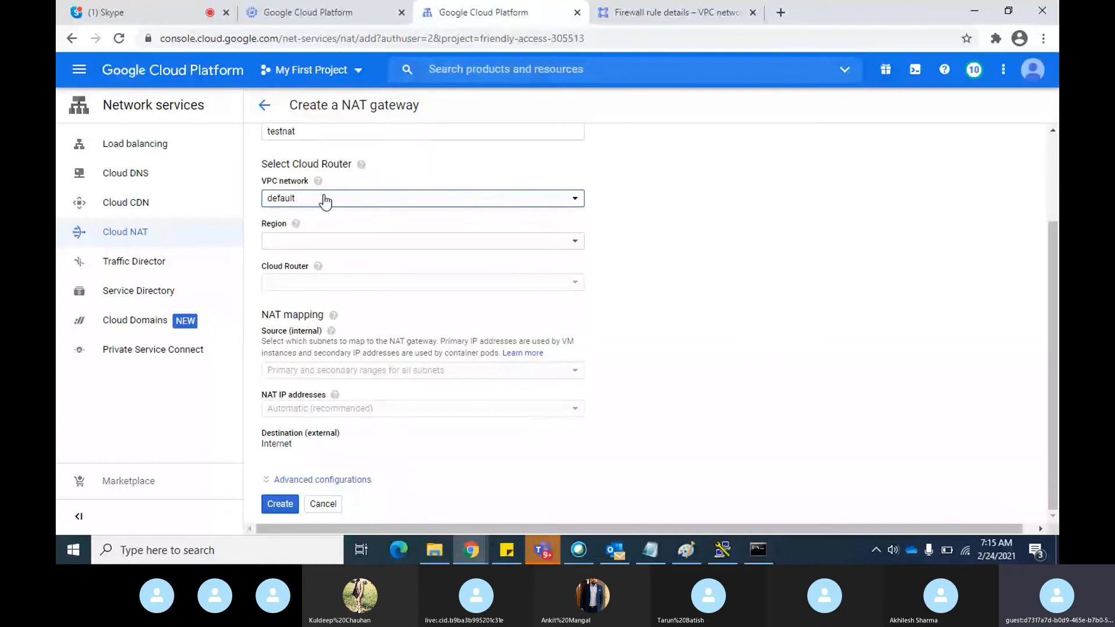
click(569, 252)
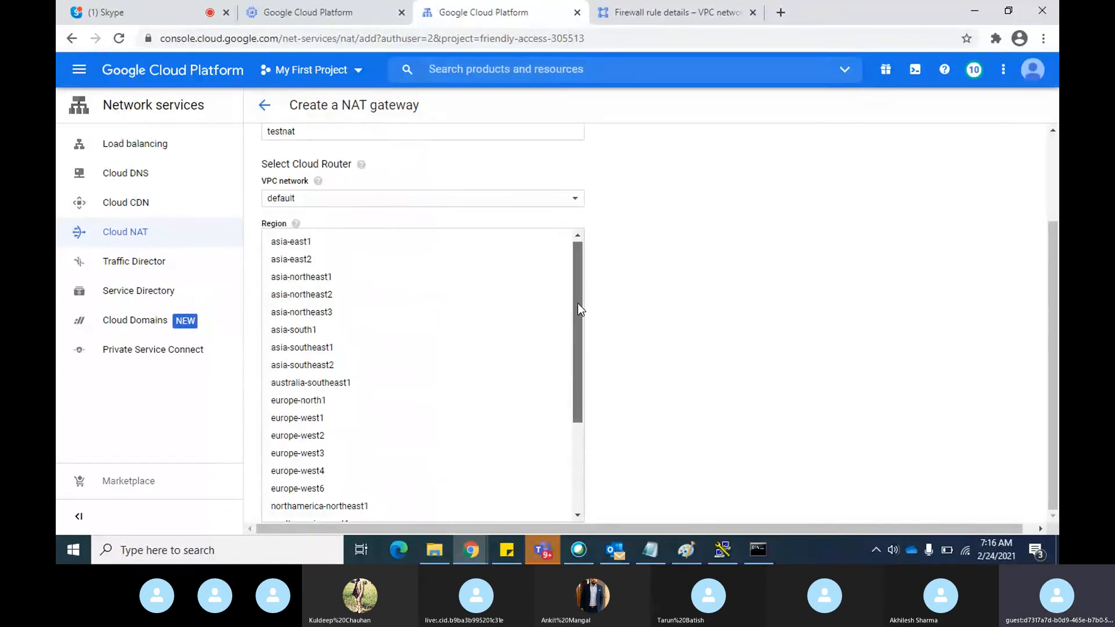
drag(578, 307, 580, 396)
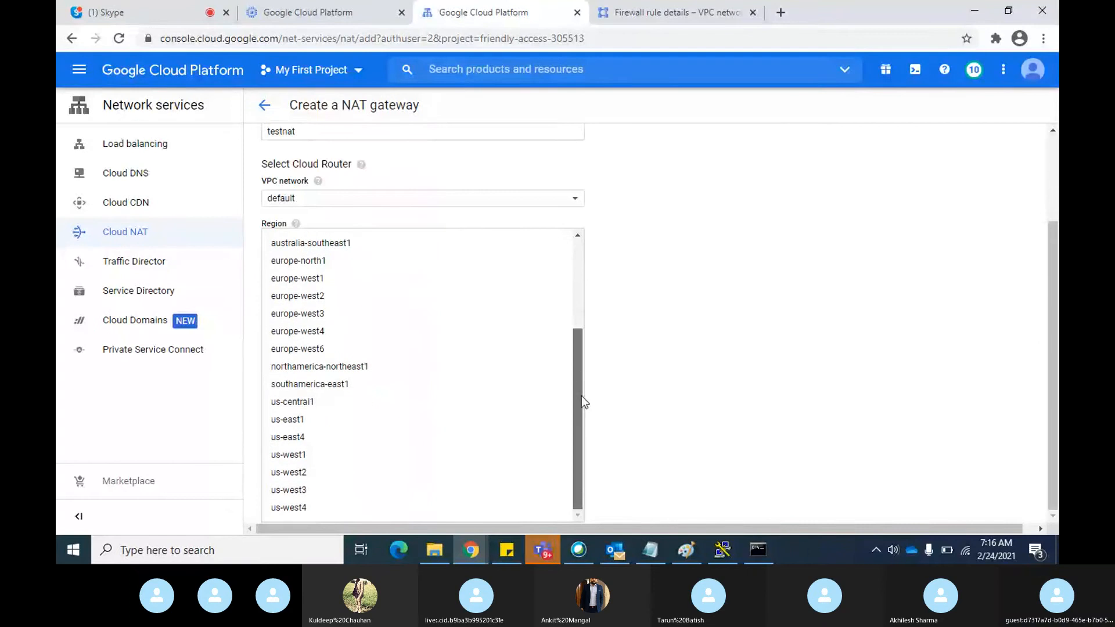
click(312, 407)
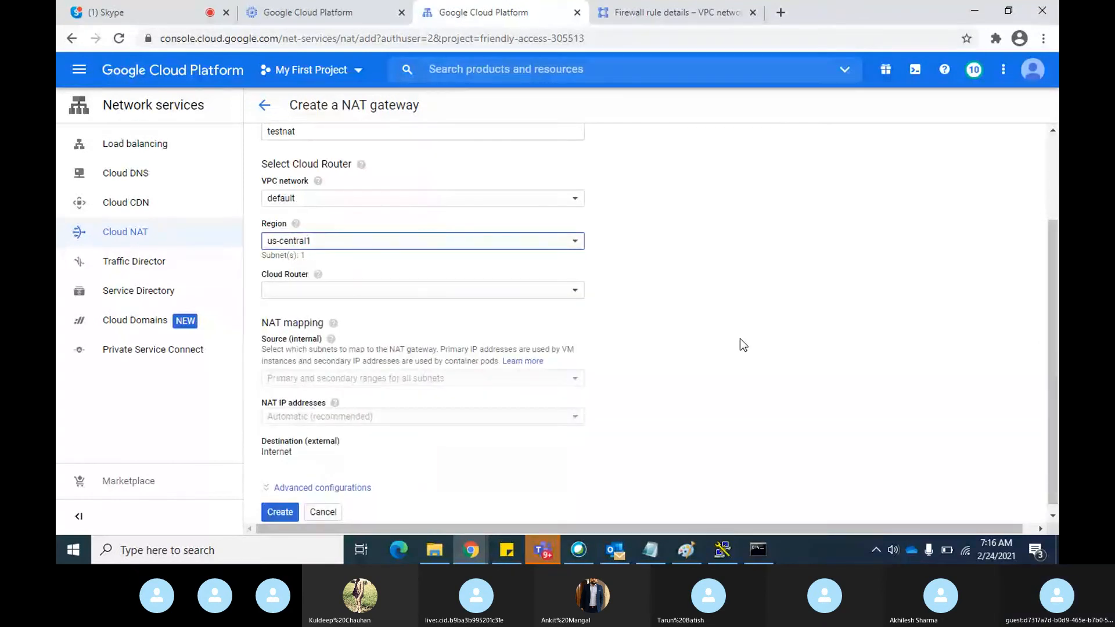
Create a new Cloud Router named testrouter for the gateway, leaving its description empty
click(574, 290)
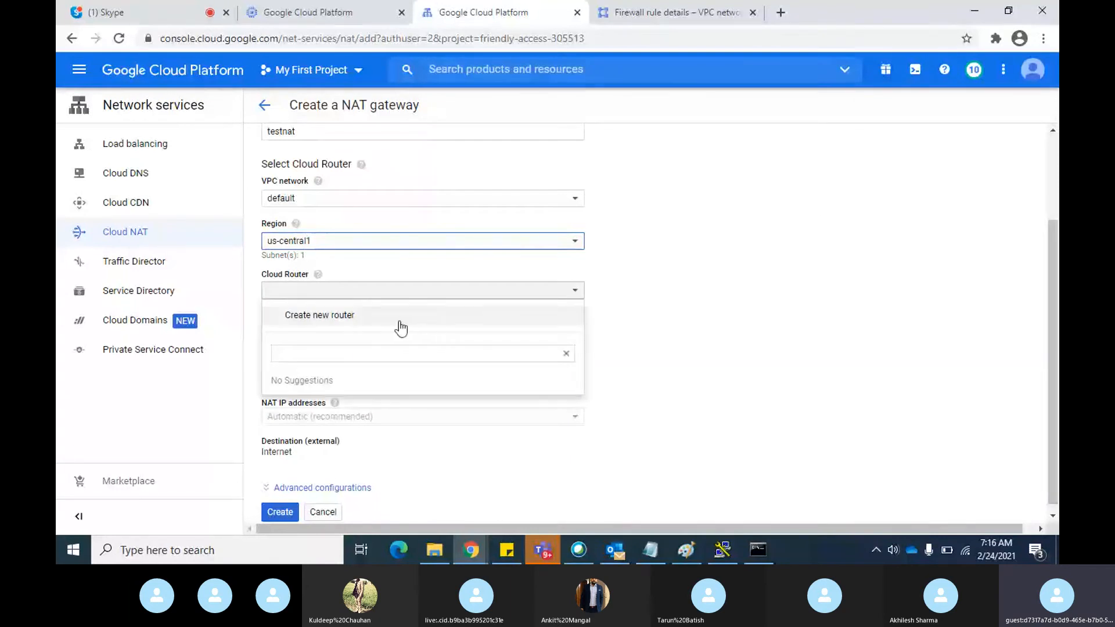
click(321, 324)
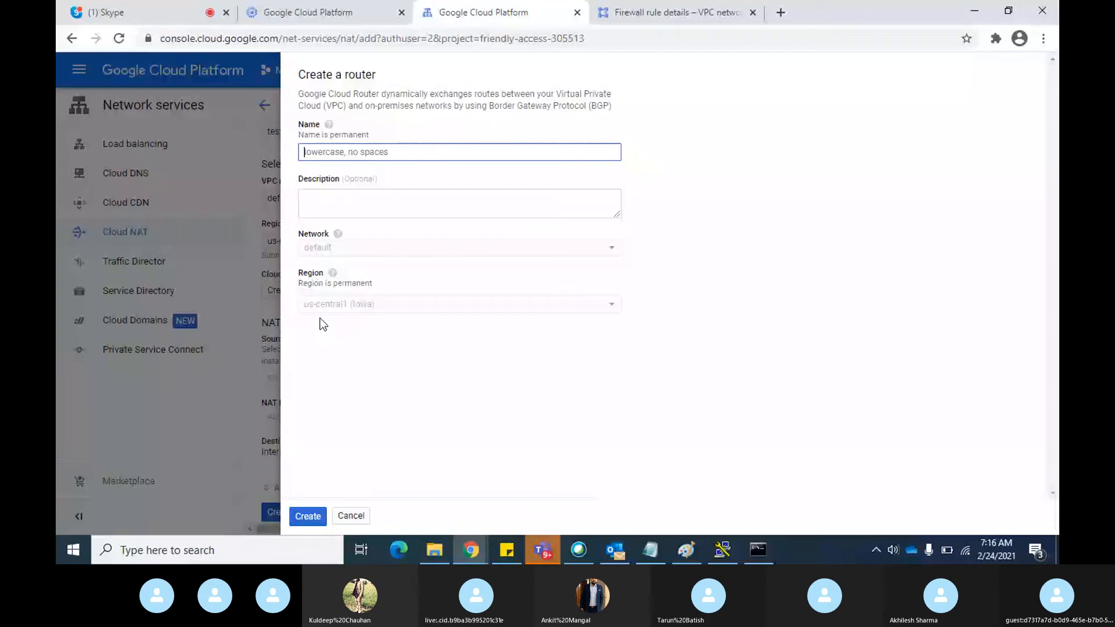
text(testrou)
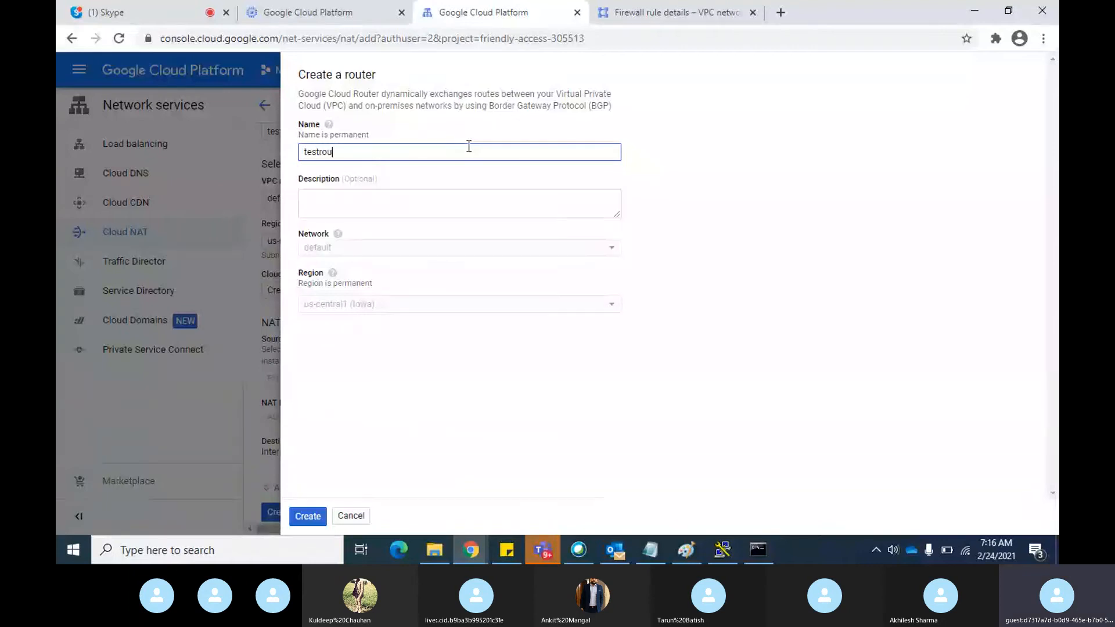
text(ter)
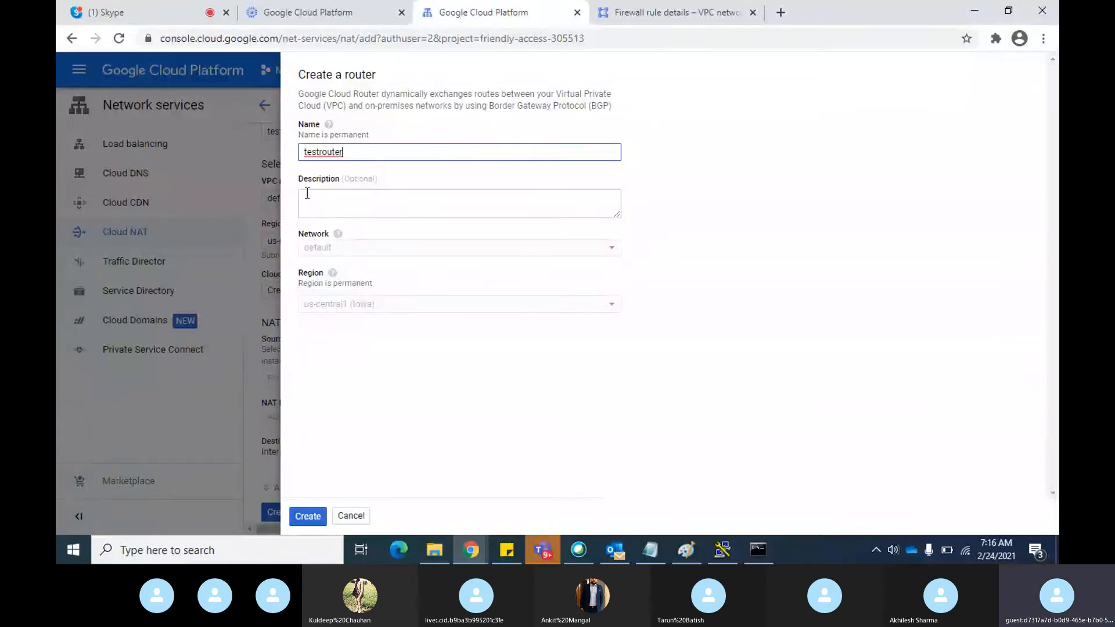
click(357, 210)
click(745, 262)
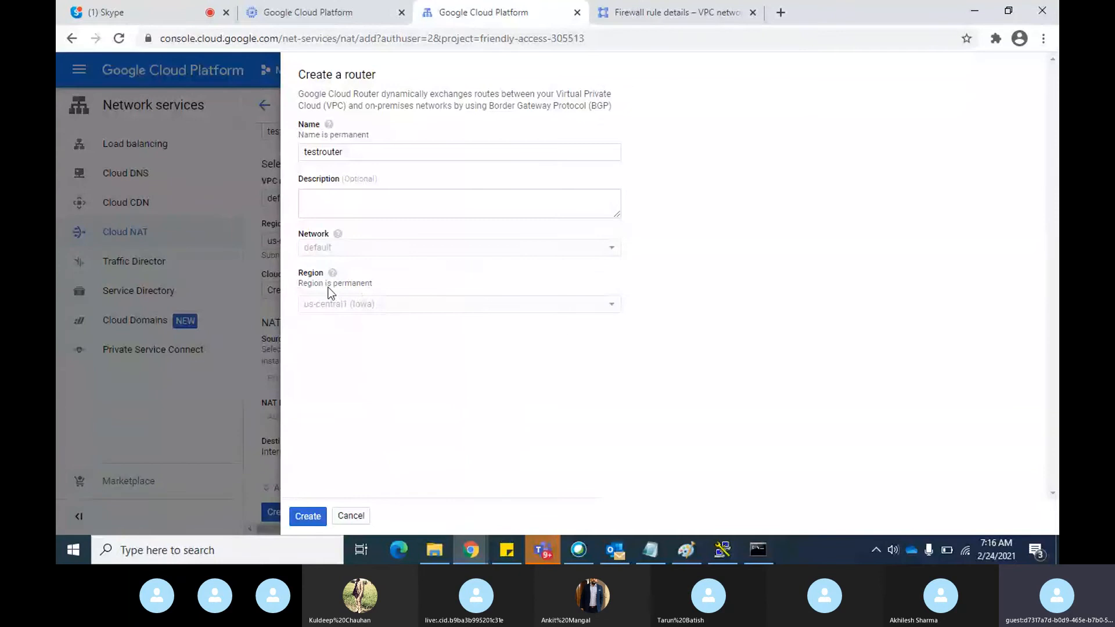
click(303, 515)
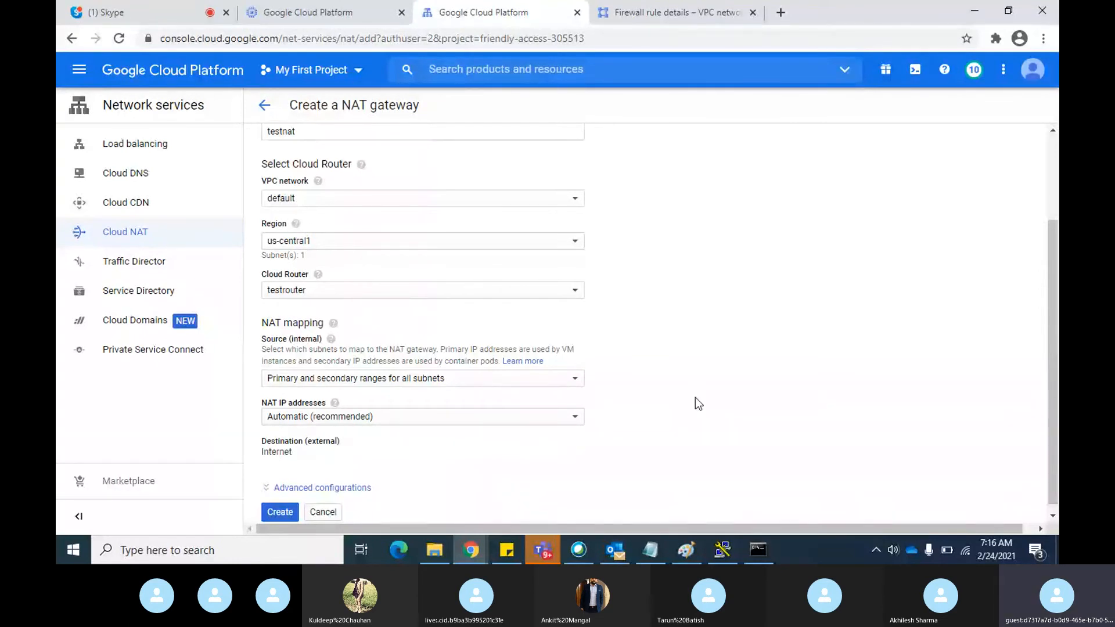
Map the NAT source to primary ranges for all subnets, keep automatic NAT IP addresses and create the gateway
scroll(717, 384, down, 1)
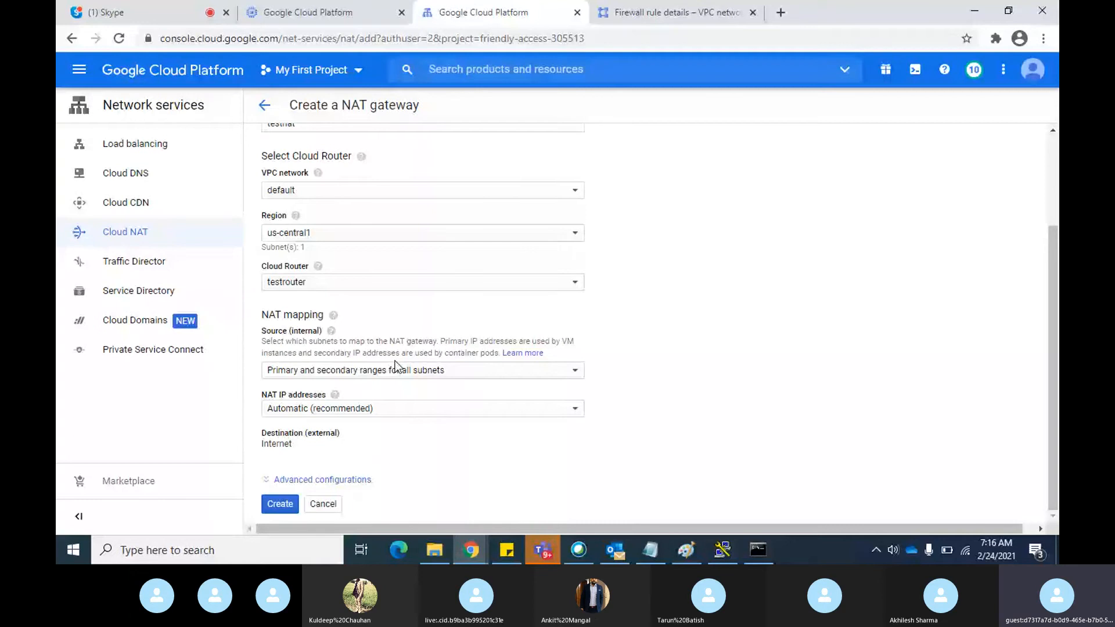
click(543, 376)
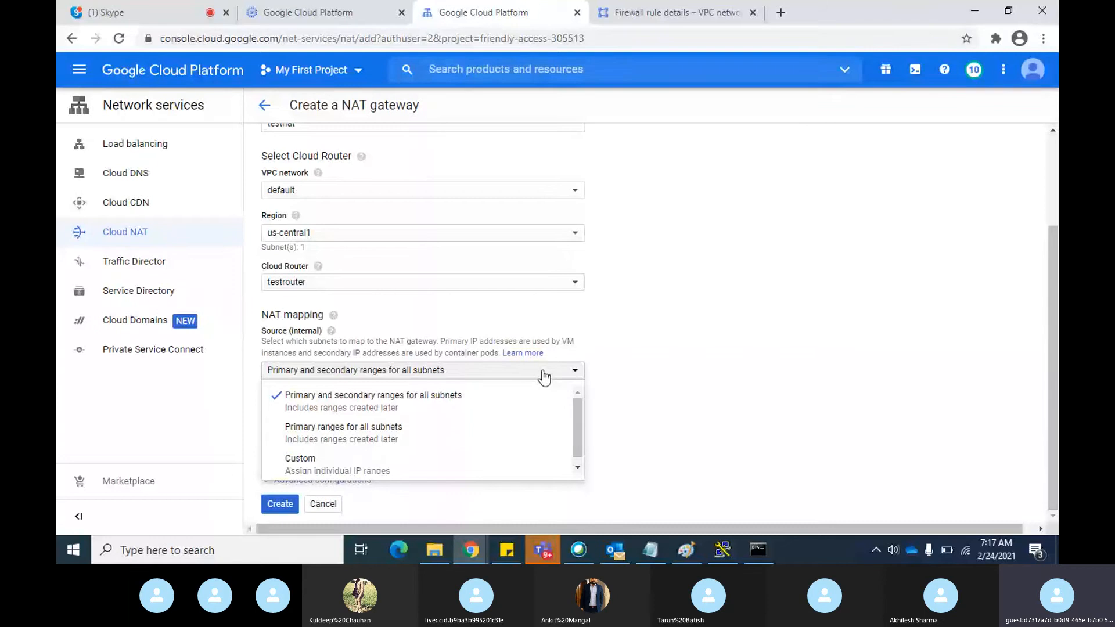
scroll(543, 376, up, 1)
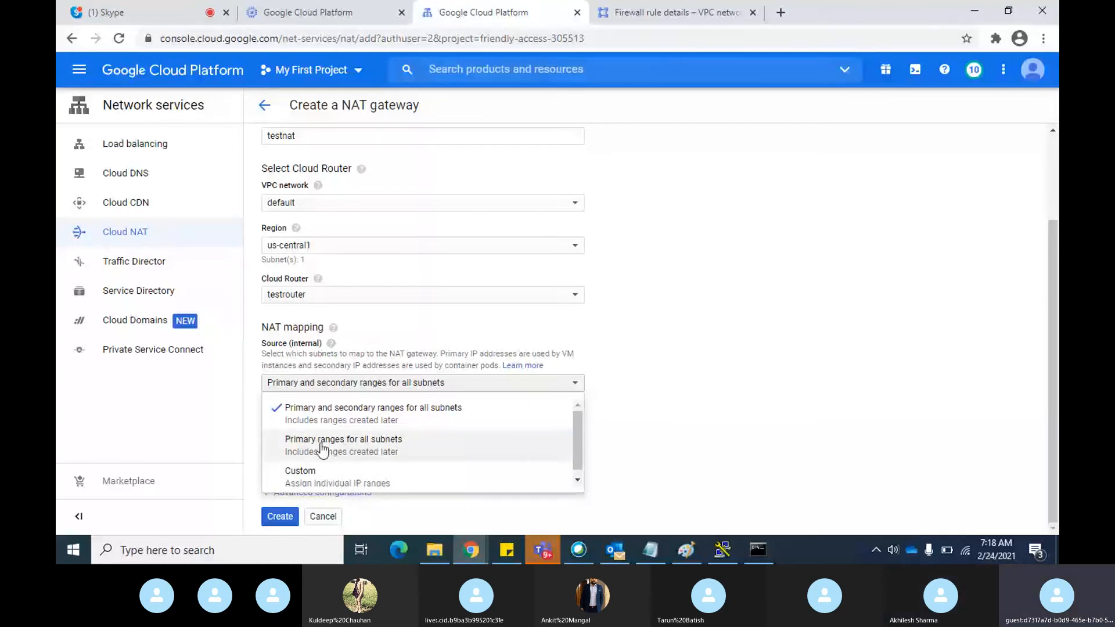
click(364, 455)
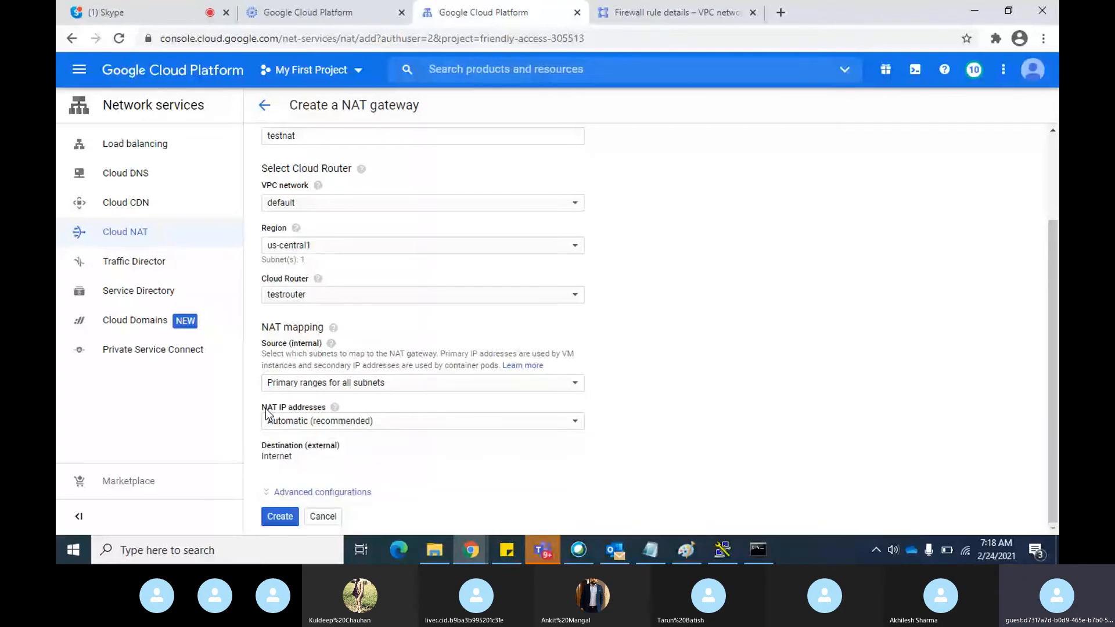
click(578, 427)
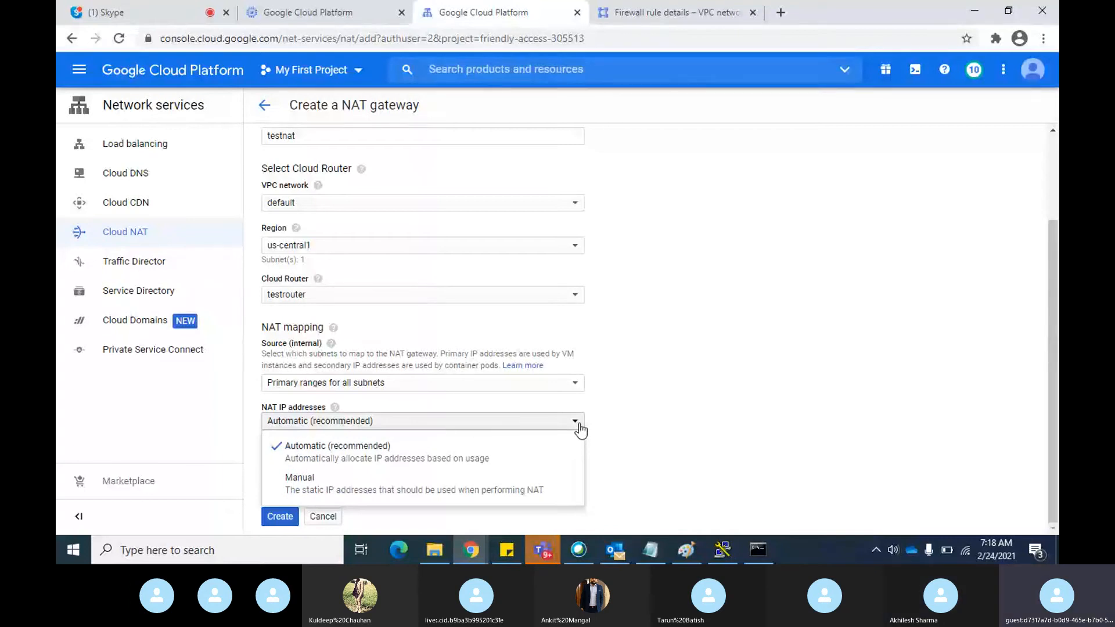
click(392, 456)
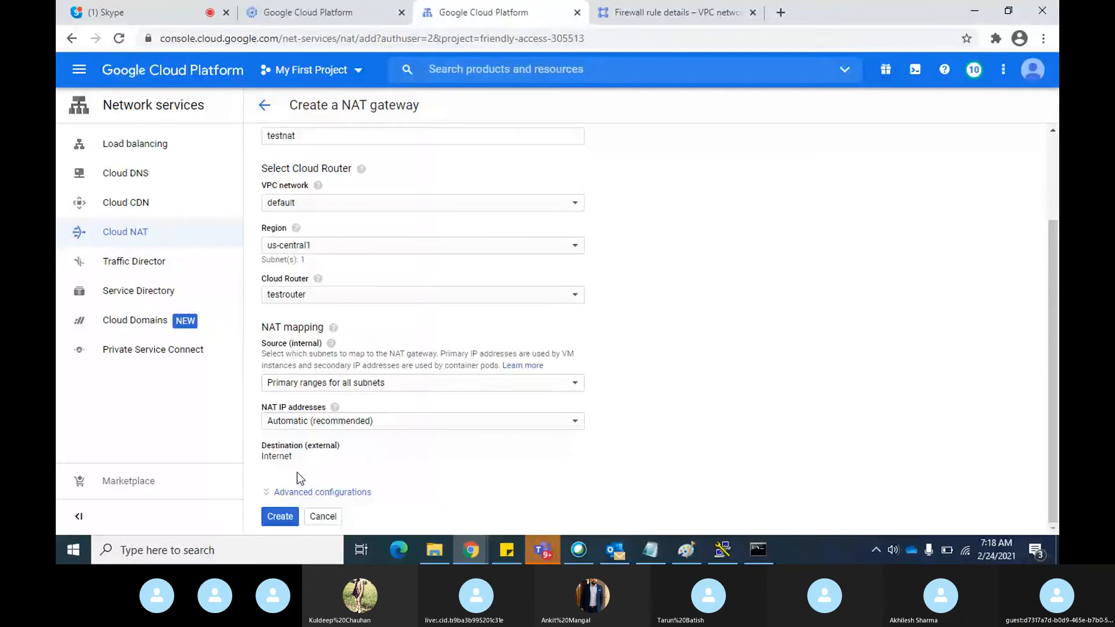
click(284, 518)
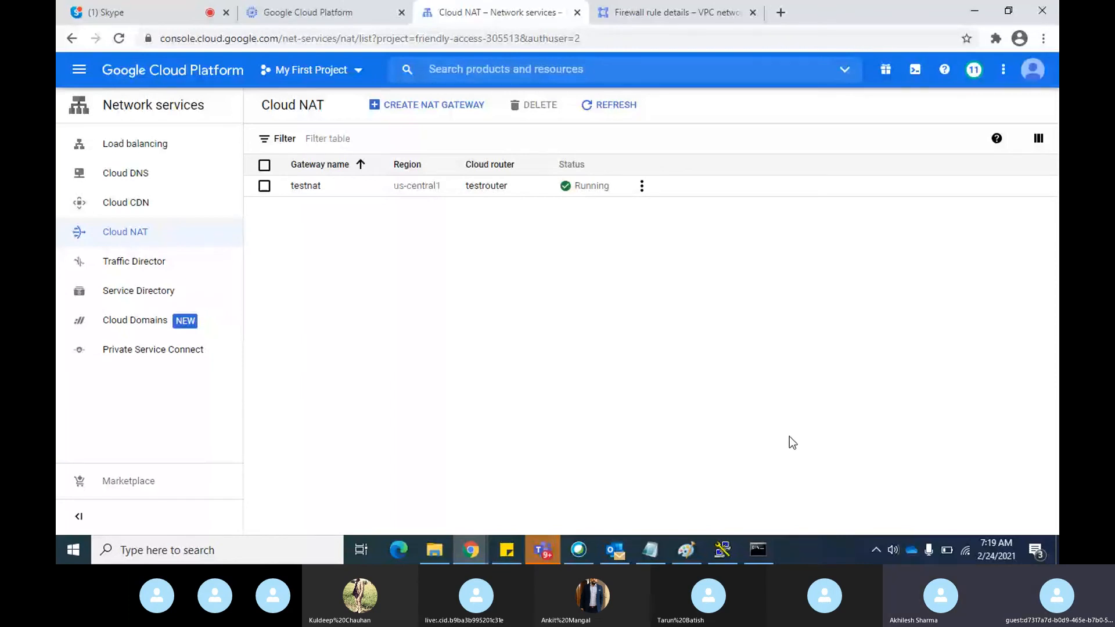
Switch to instance-1's SSH session, rerun the ping to google.com and stop it after a few packets
key(alt+Tab)
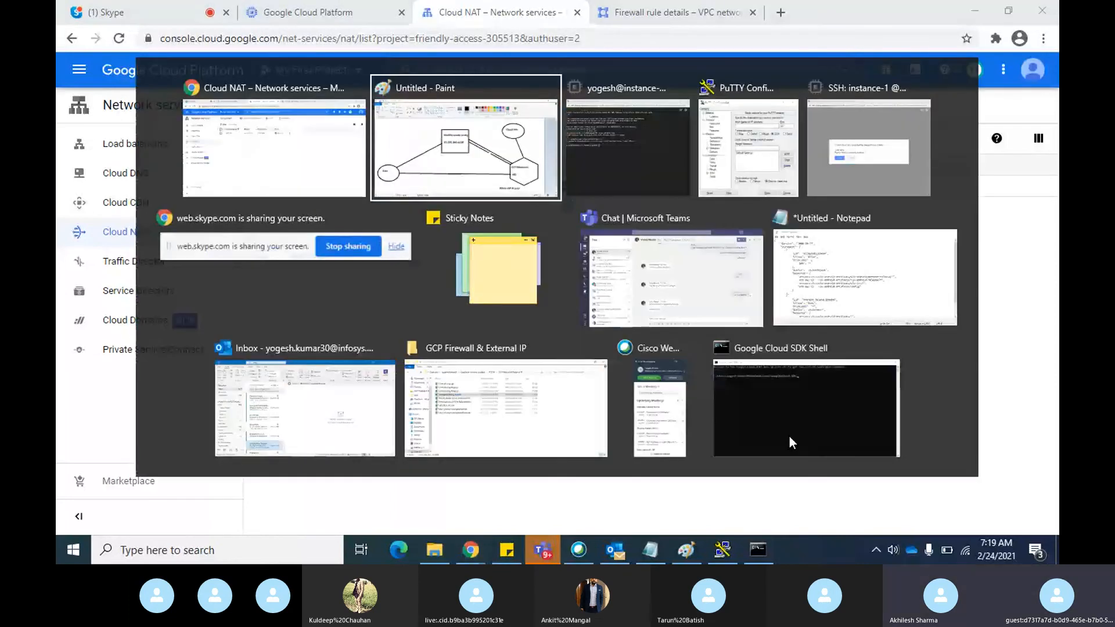
key(alt+Tab)
key(Up)
key(Return)
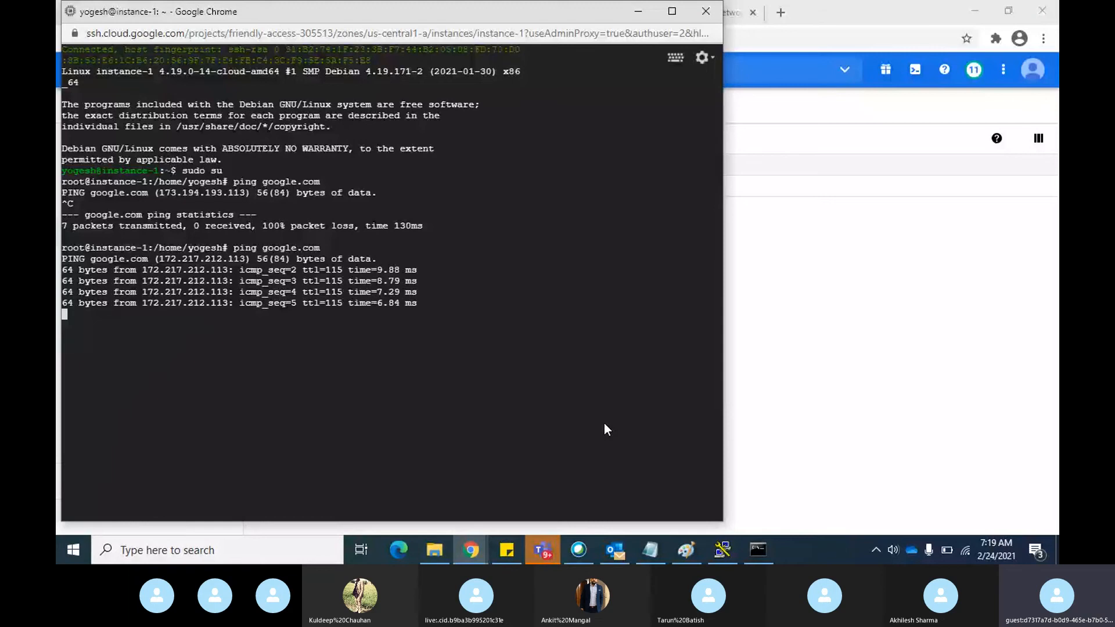
key(ctrl+c)
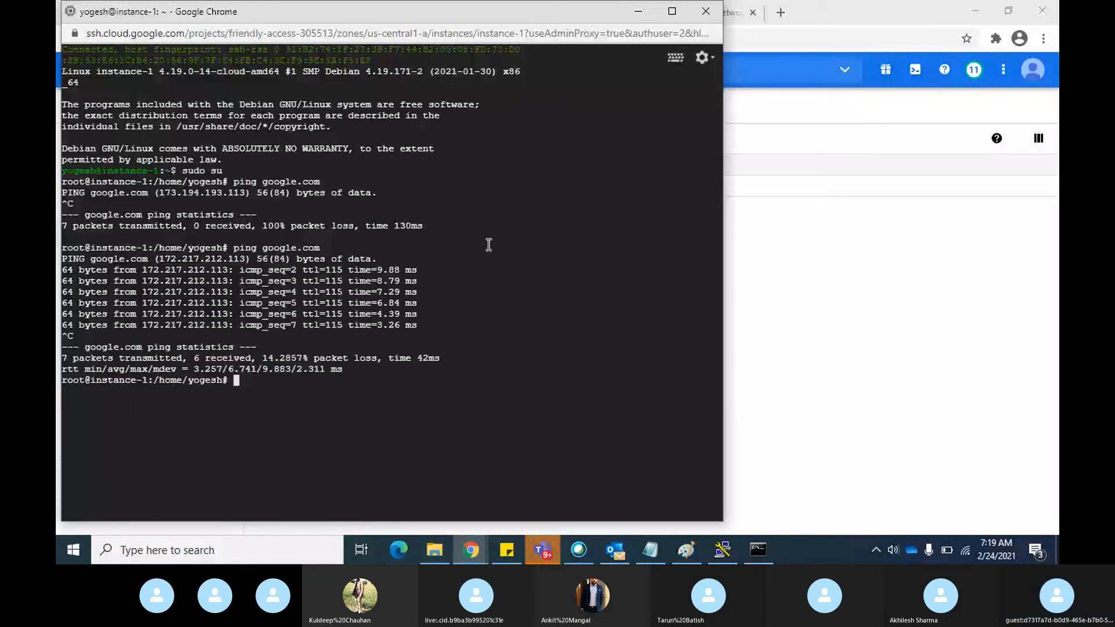
Switch to Paint to review the Cloud NAT and proxy diagram, and return to Chrome's Cloud NAT page
click(958, 327)
click(687, 555)
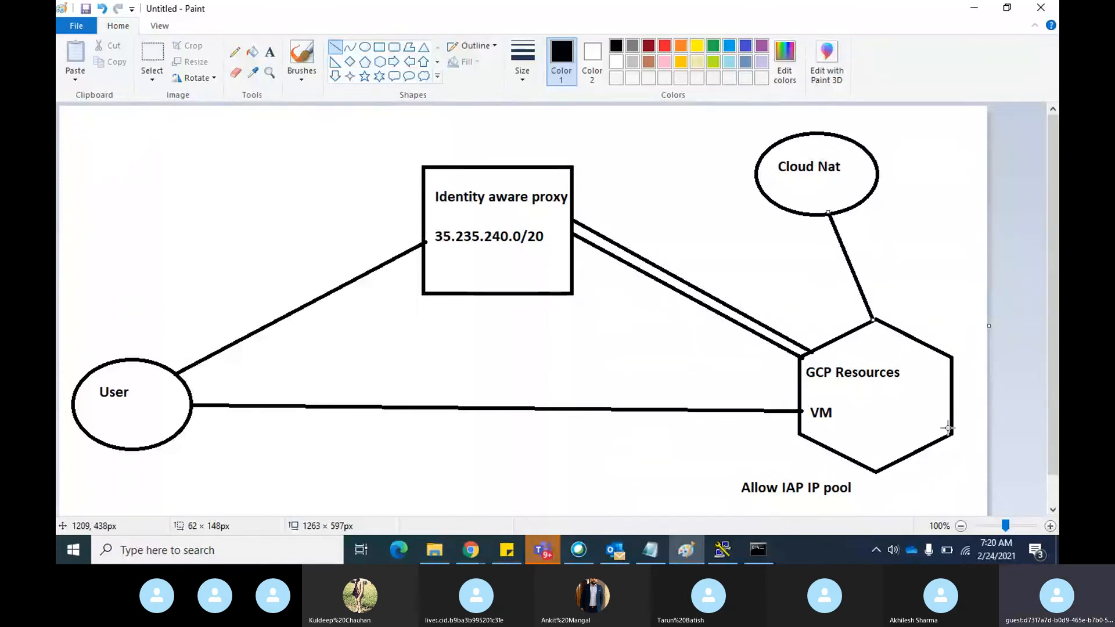
key(alt+Tab)
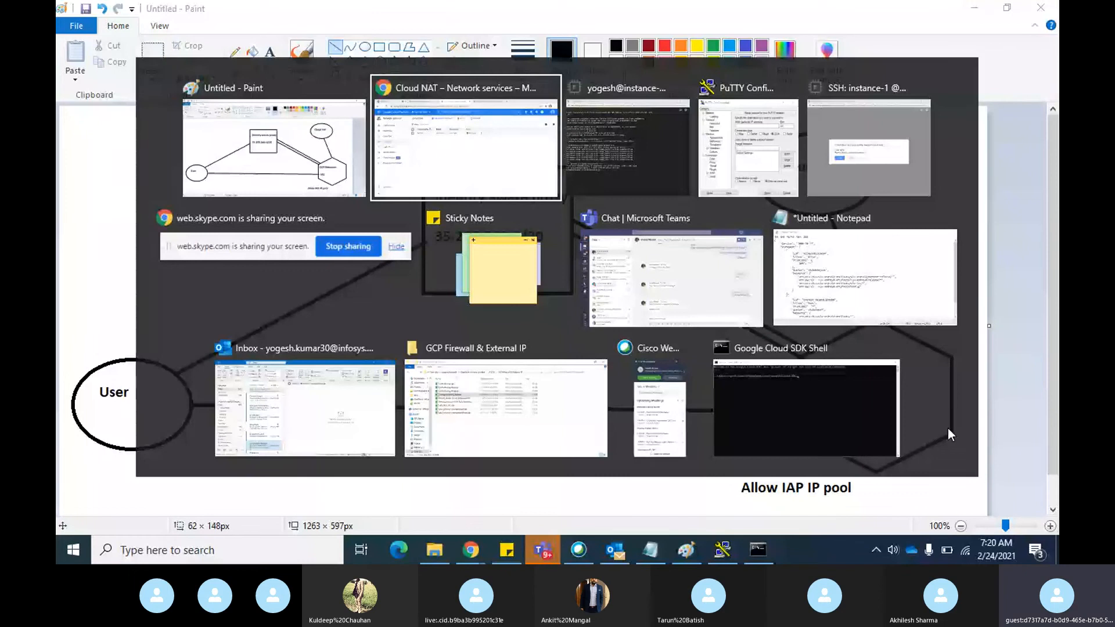
key(alt+Tab)
key(alt+Tab)
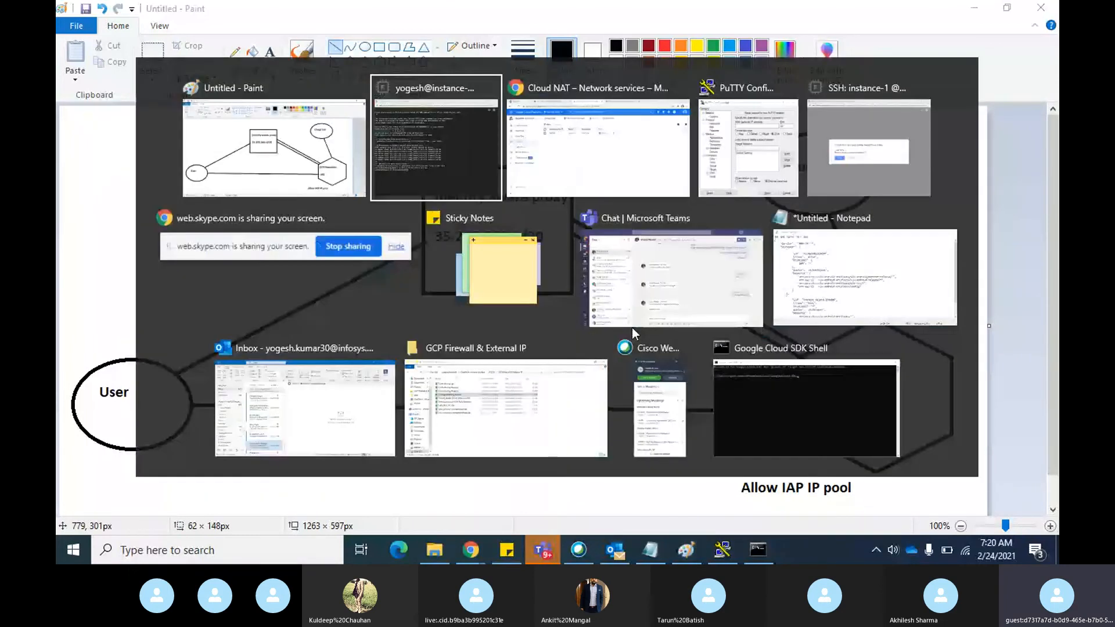
key(alt+Tab)
Review the VM instances and Cloud NAT pages, move the firewall1 rule details tab ahead of both, and return to VM instances
click(298, 14)
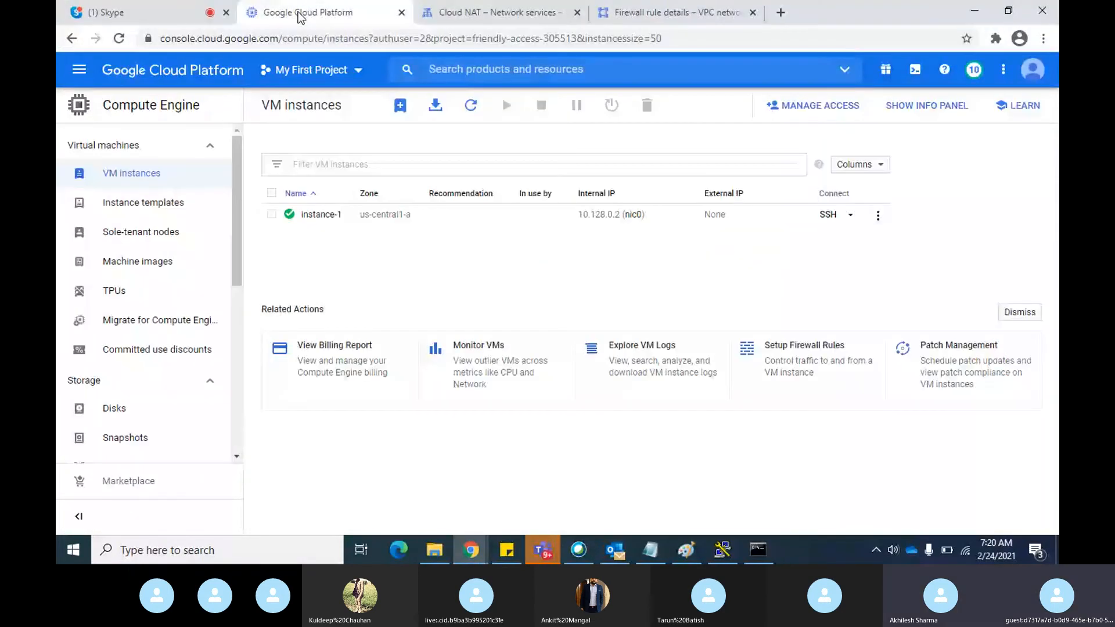
click(482, 18)
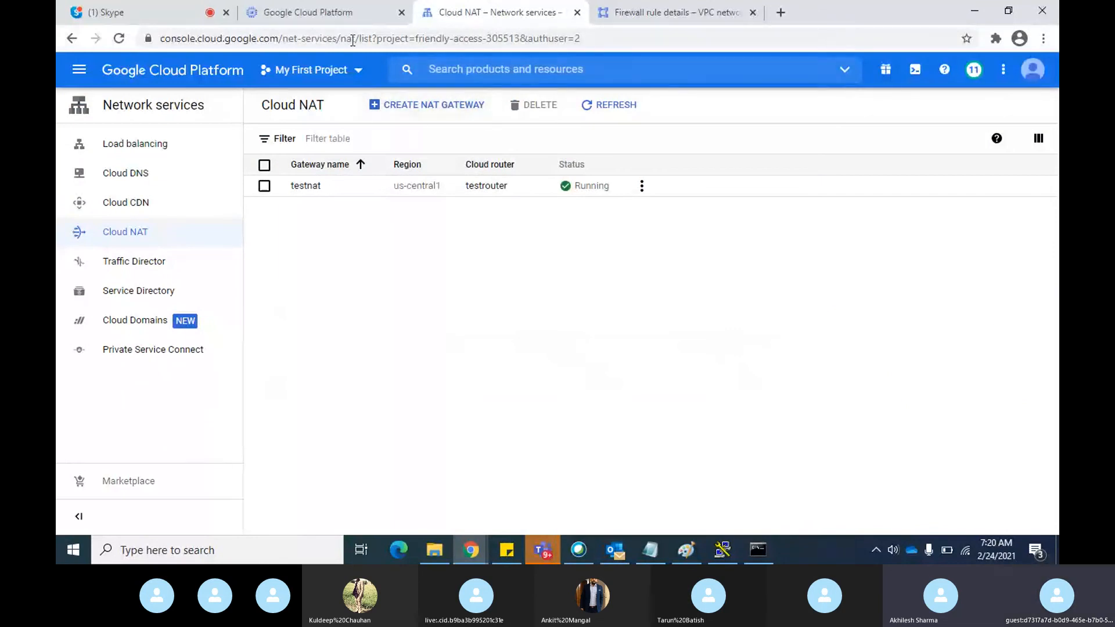
click(323, 19)
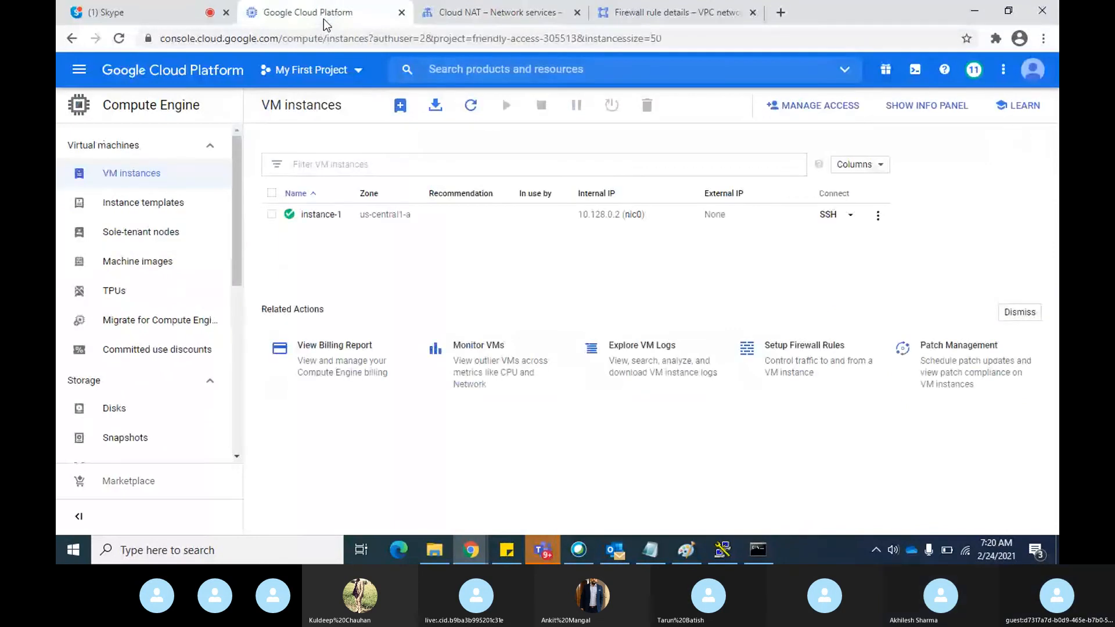
click(540, 14)
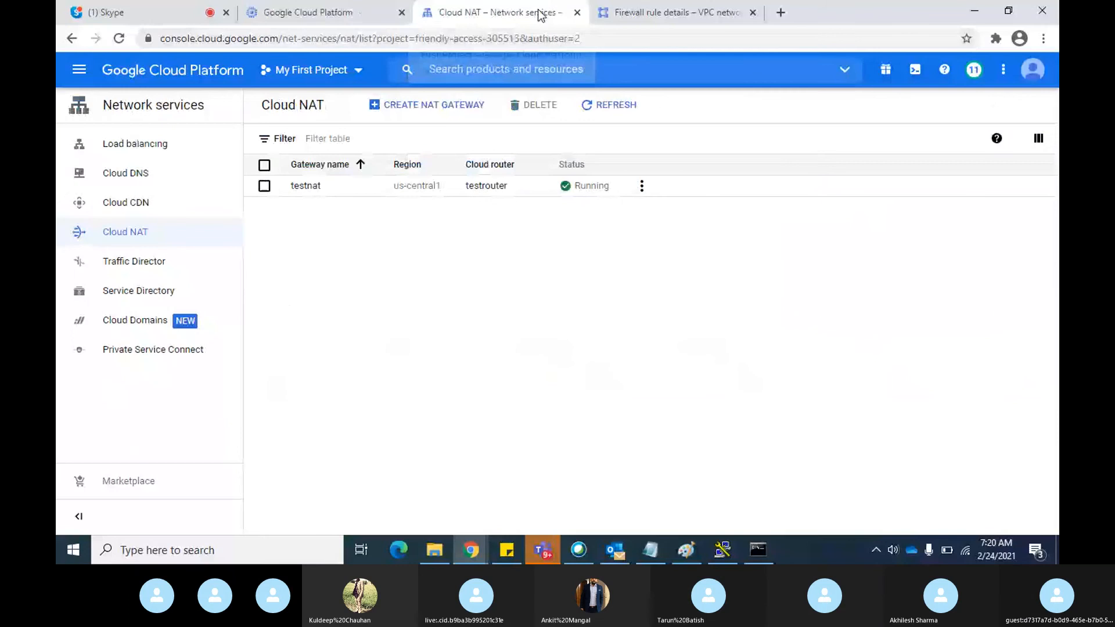
drag(673, 12, 305, 9)
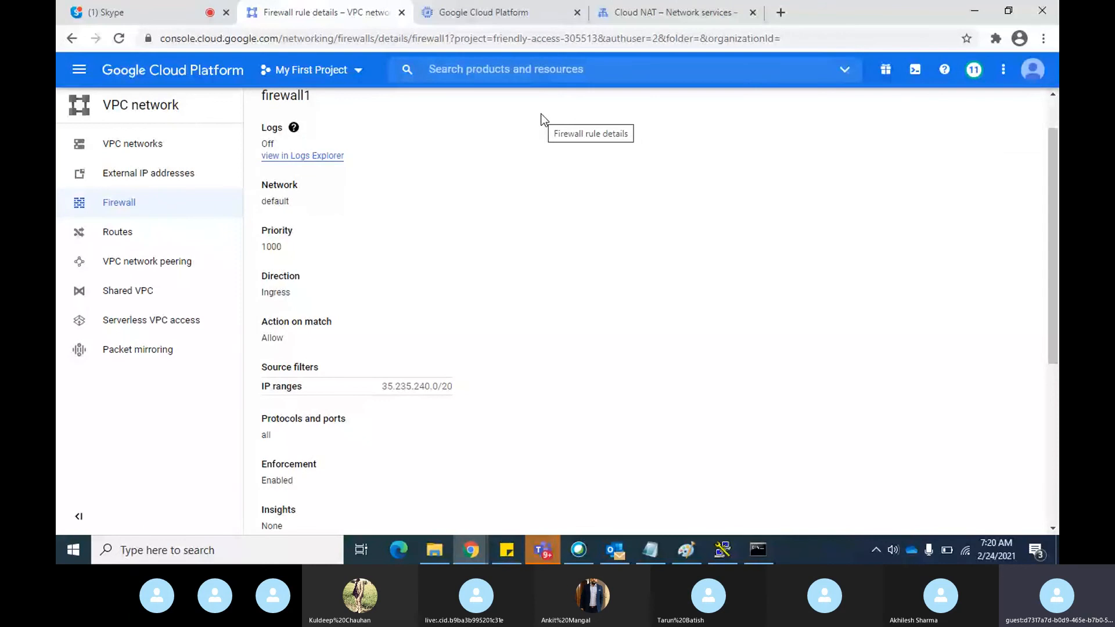
click(516, 13)
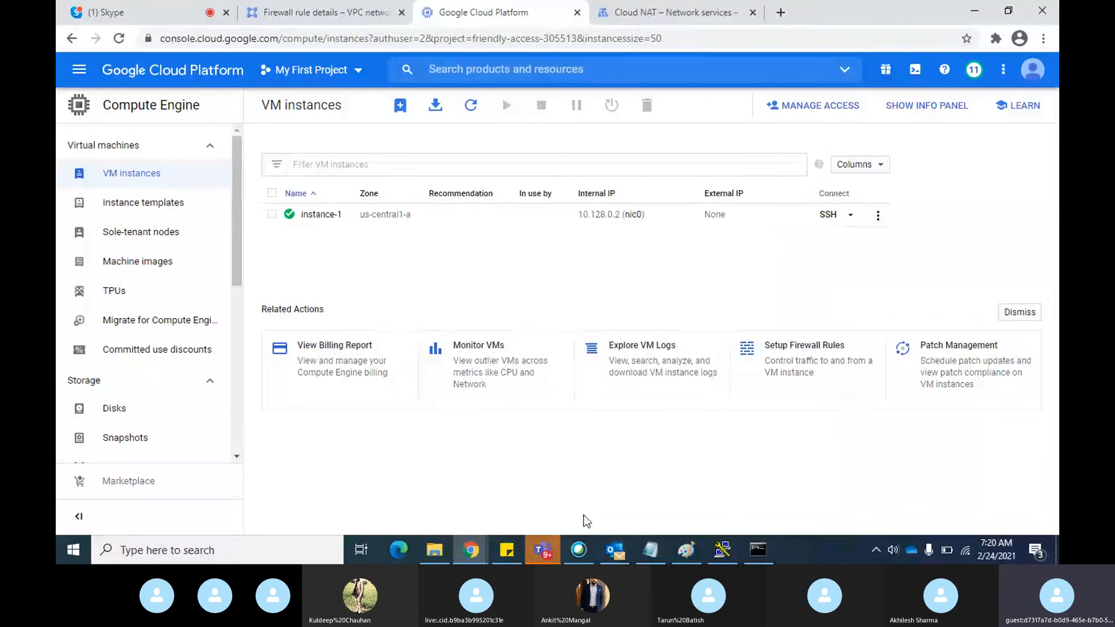
Switch to instance-1's SSH session to review the google.com ping output, and return to Chrome's VM instances page
key(alt+Tab)
key(alt+Tab)
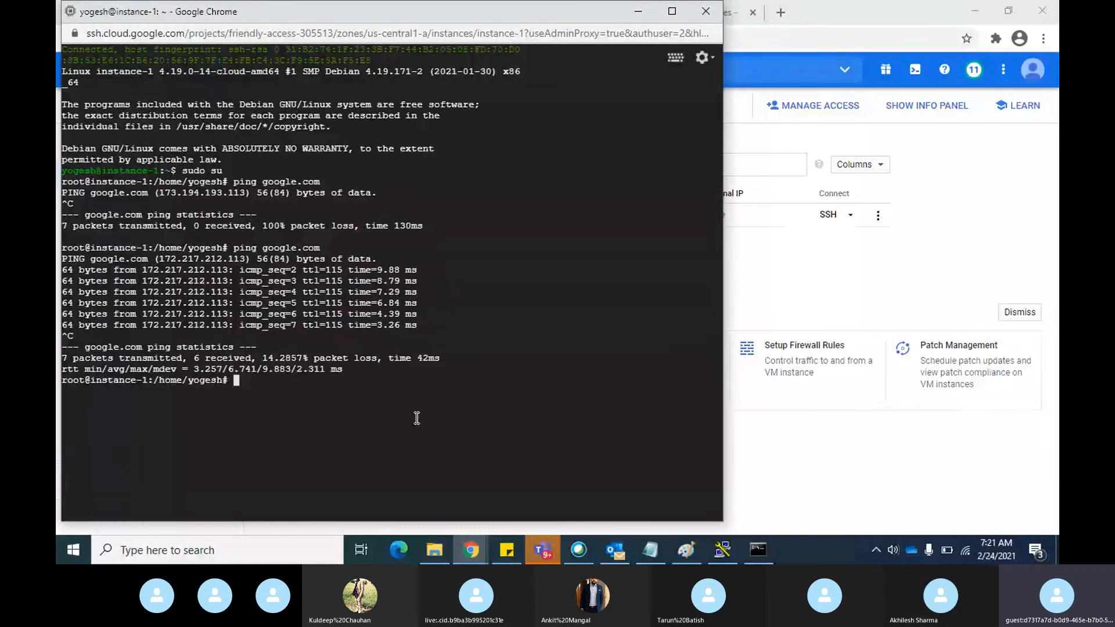
click(775, 290)
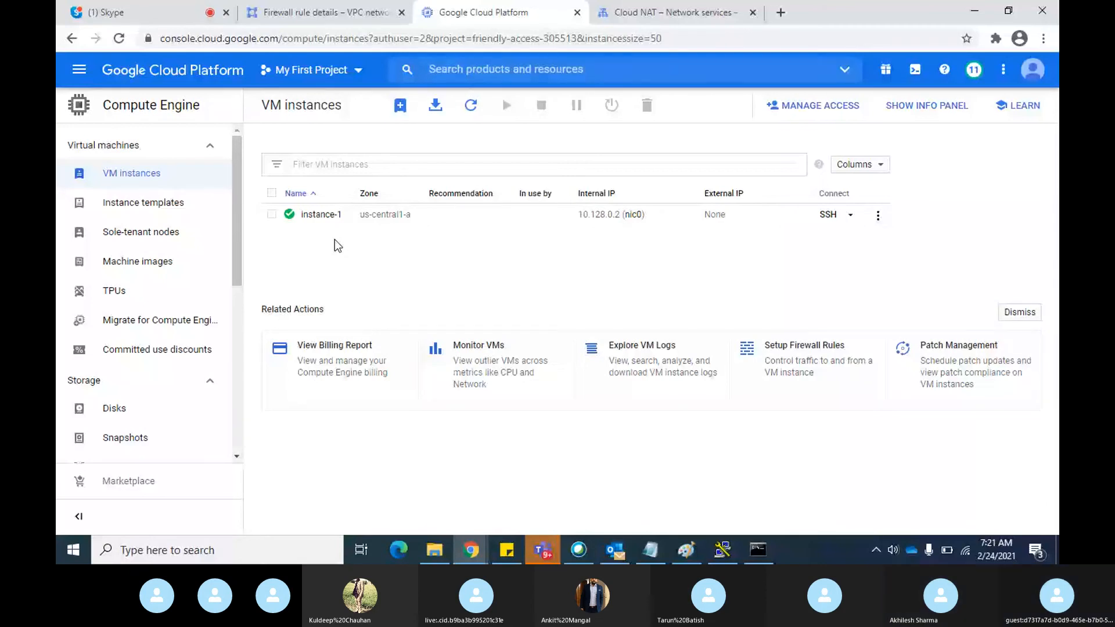
Open a new NAT gateway form from Cloud NAT and examine its advanced logging, minimum ports per VM and protocol timeout settings
click(636, 19)
click(435, 105)
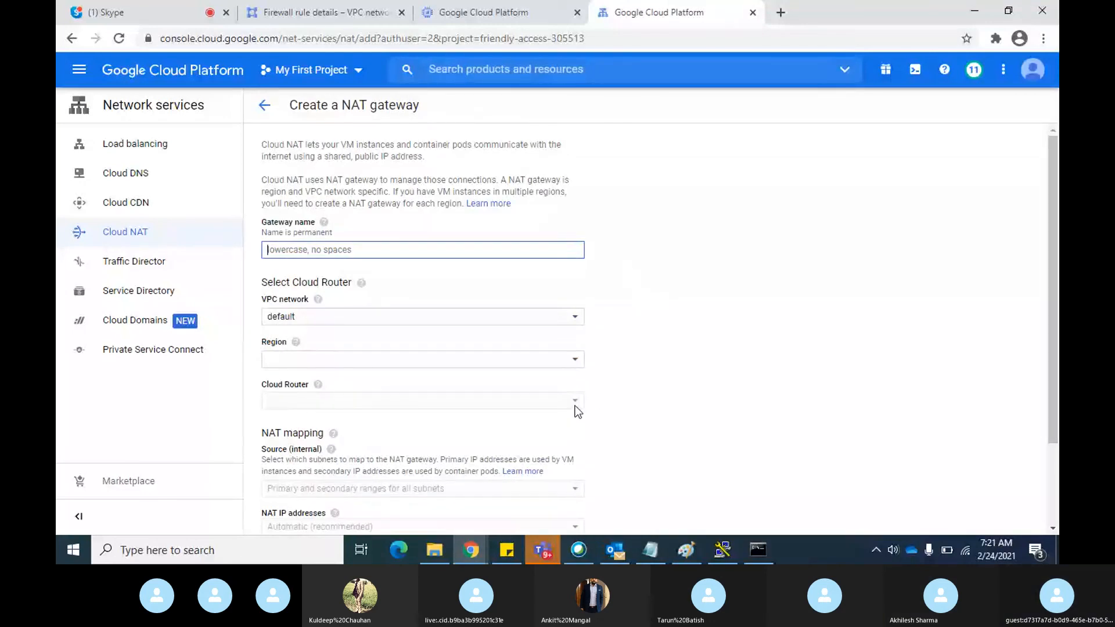
scroll(754, 362, down, 2)
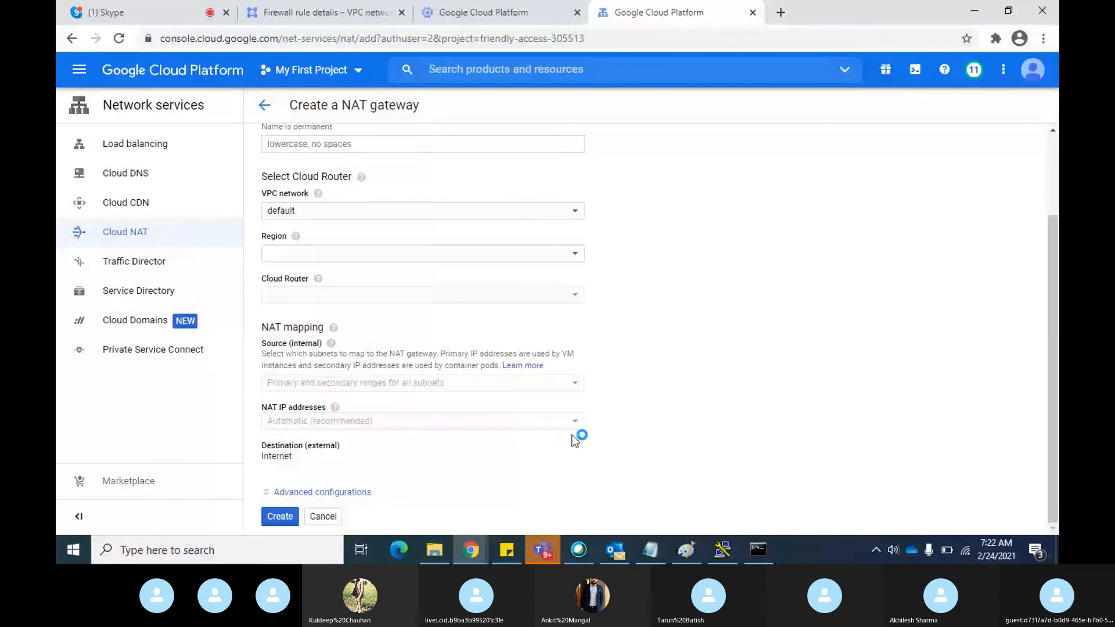
click(341, 493)
scroll(694, 415, down, 4)
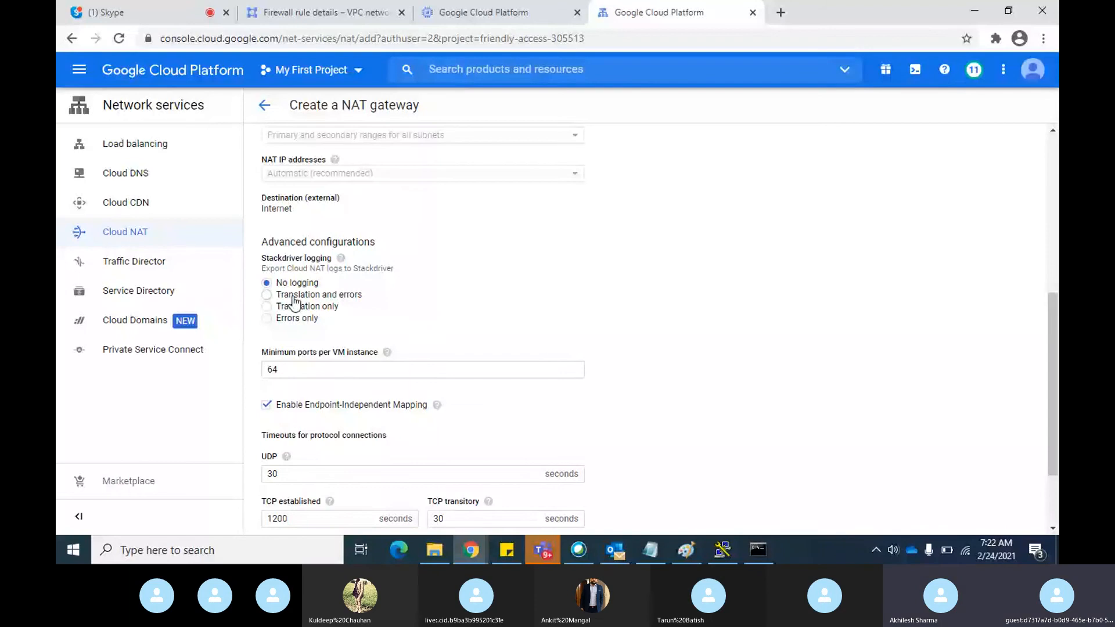
scroll(391, 323, down, 1)
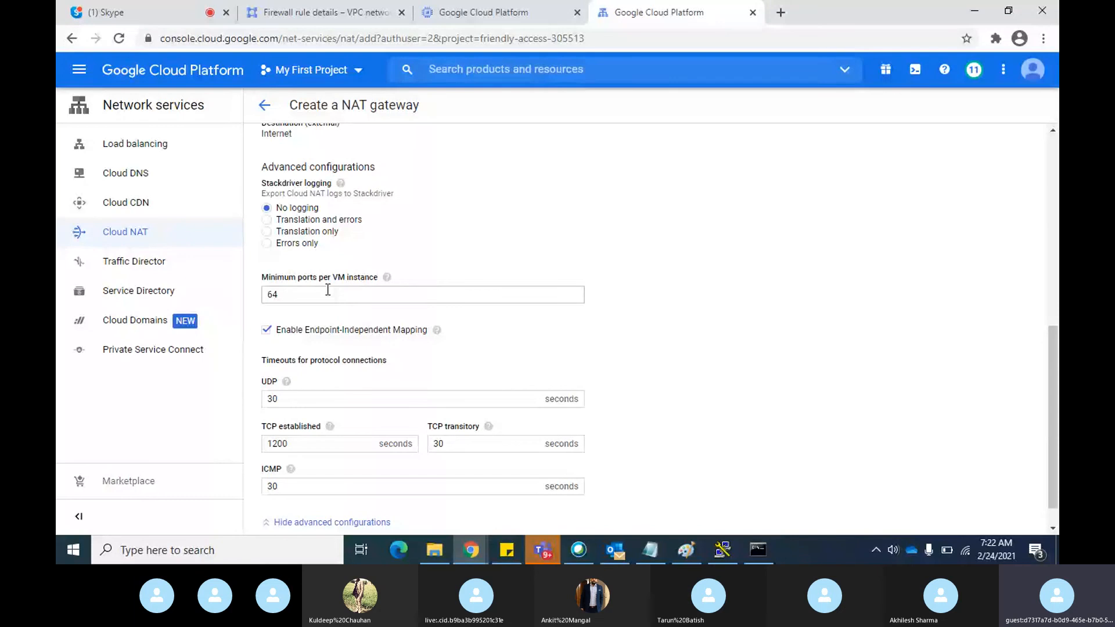
mouse_move(387, 278)
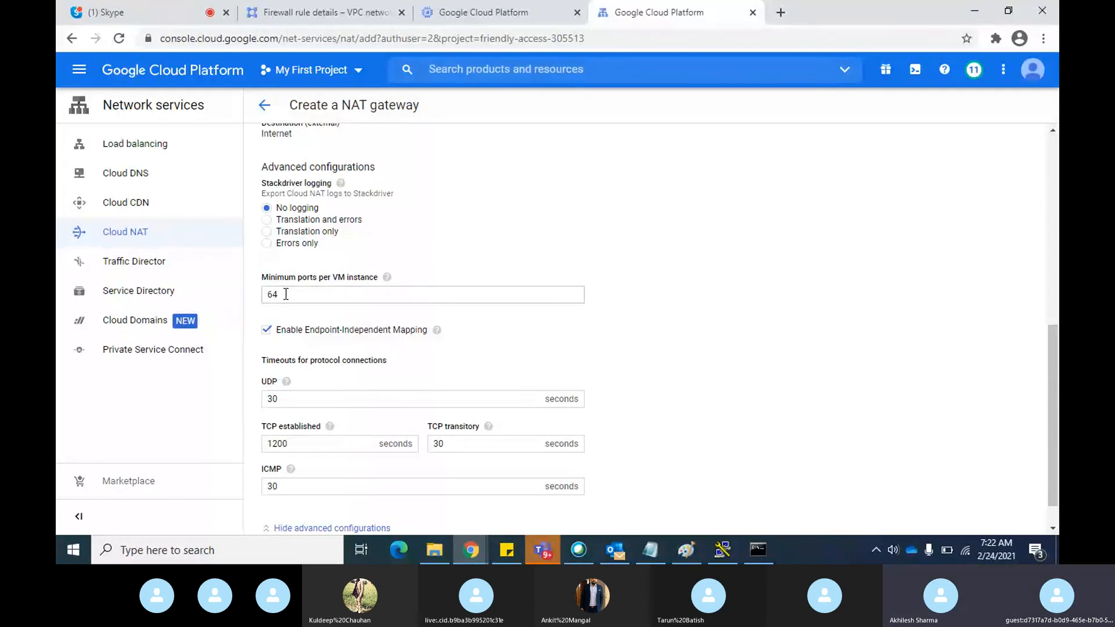
click(303, 298)
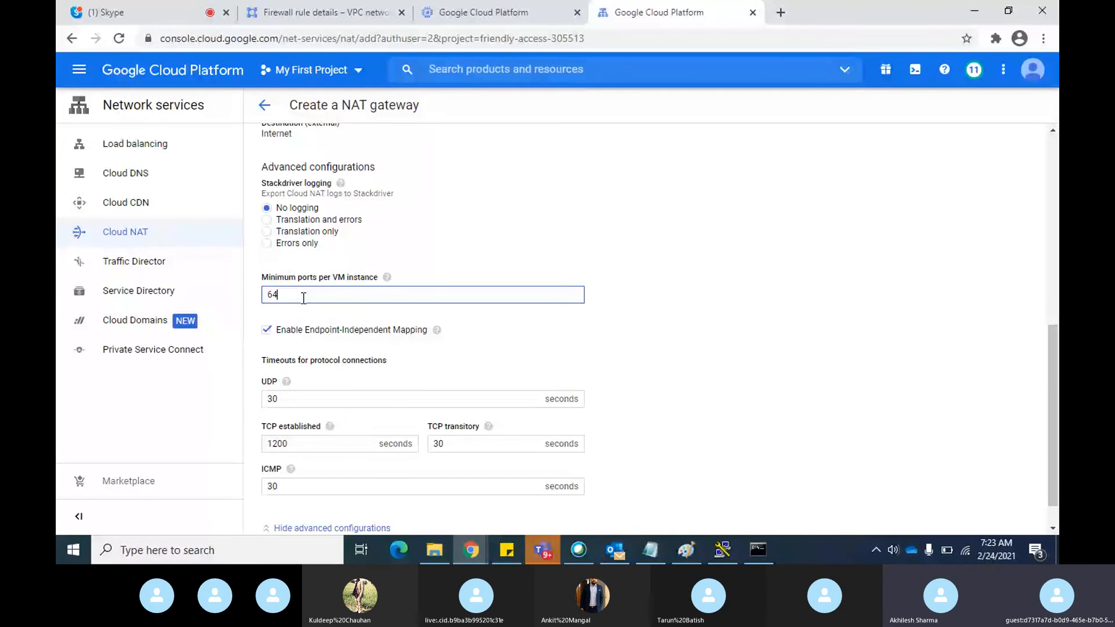
scroll(575, 375, down, 1)
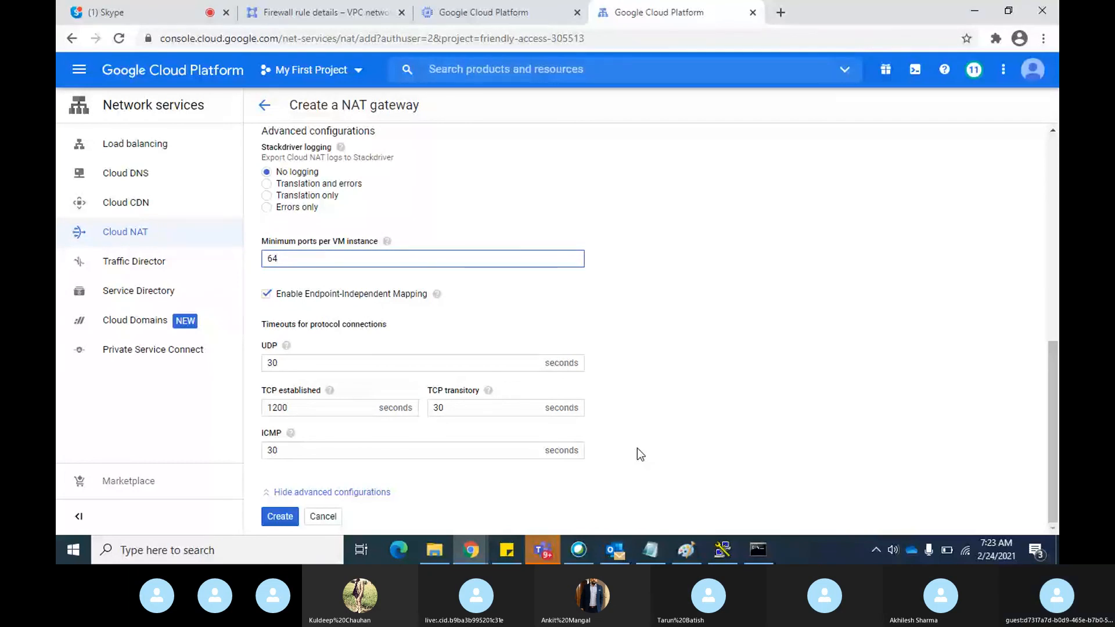
Look over the Skype call, instance-1's SSH session, firewall1 rule details and VM instances, and return to the NAT gateway form
key(alt+Tab)
key(alt+Tab)
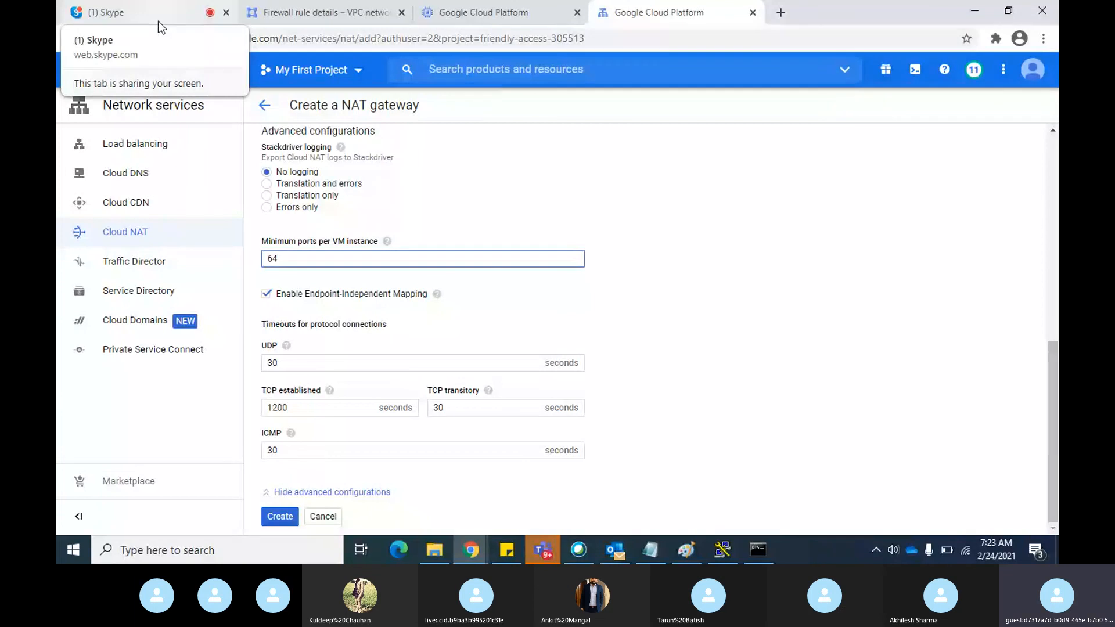
click(158, 20)
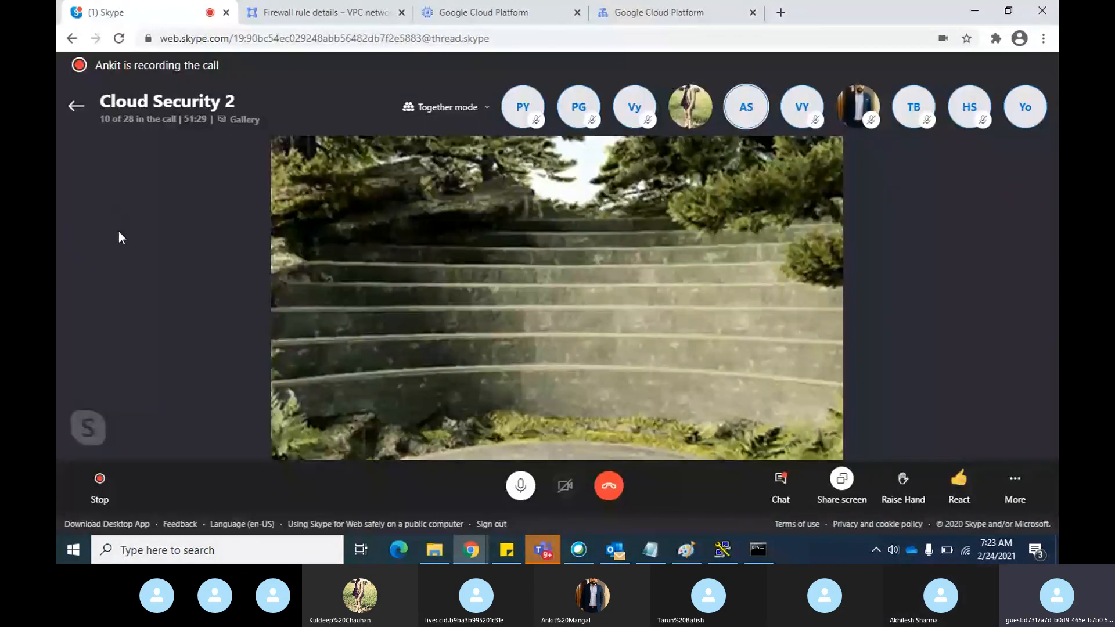
key(alt+Tab)
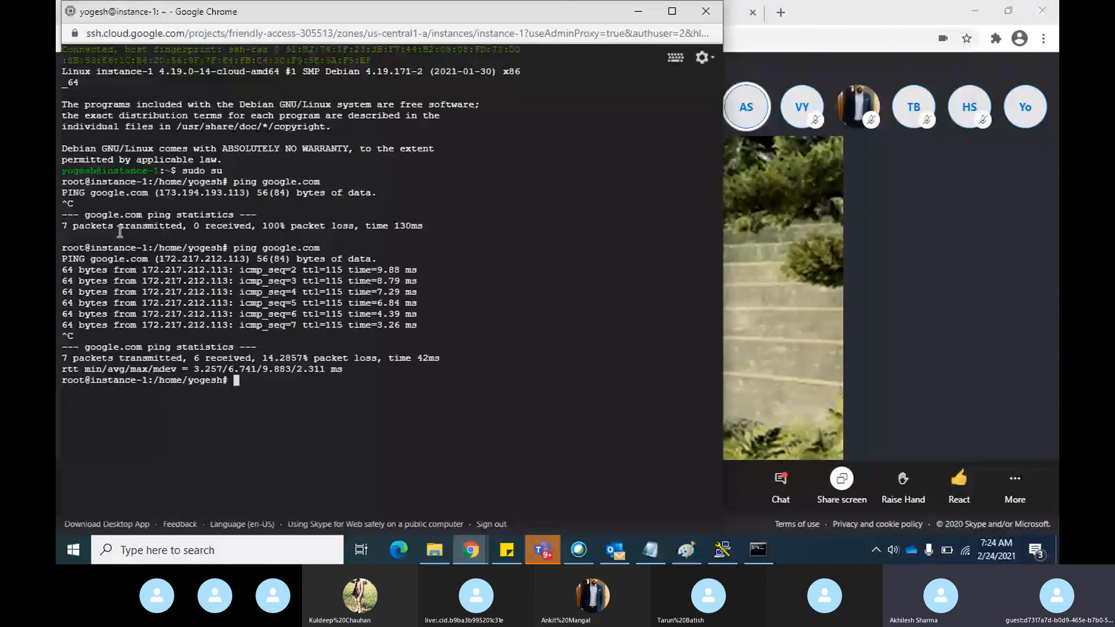
key(alt+Tab)
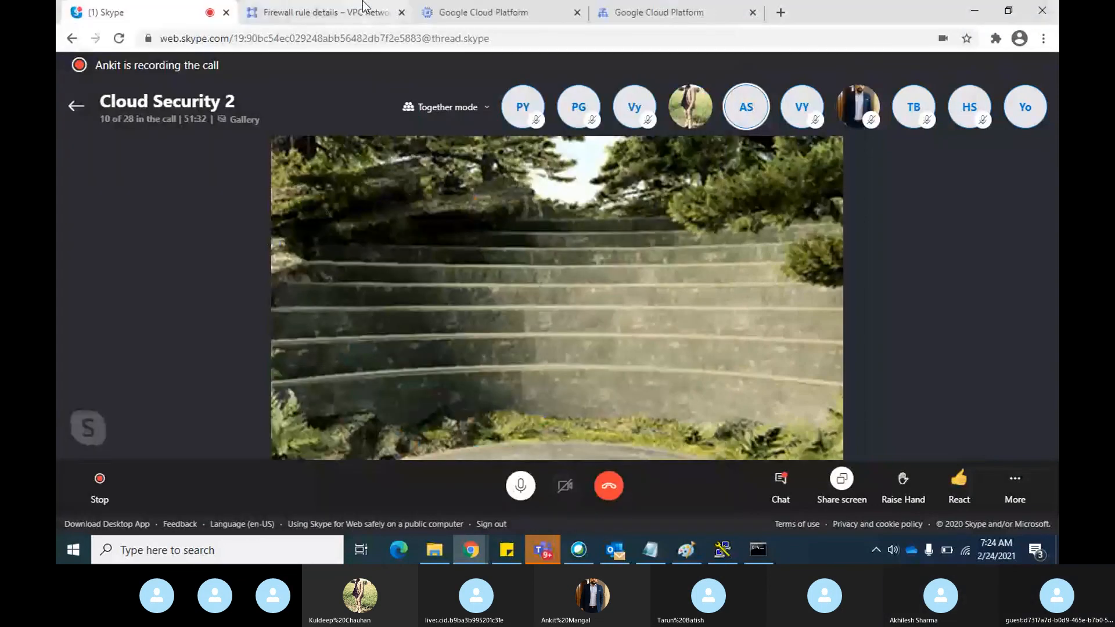
click(363, 8)
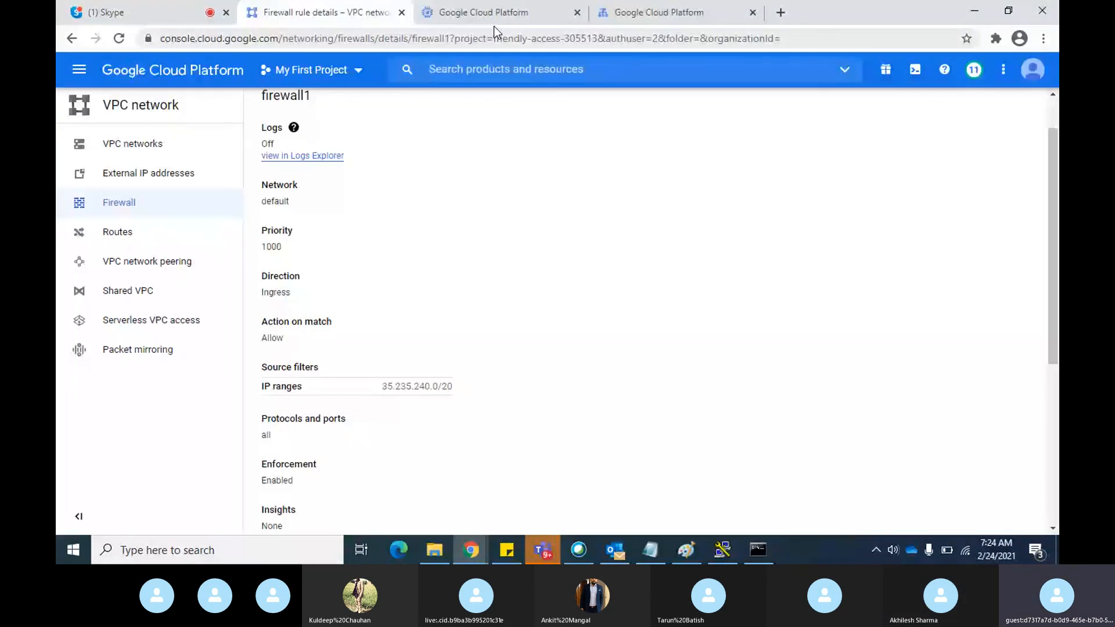
click(511, 22)
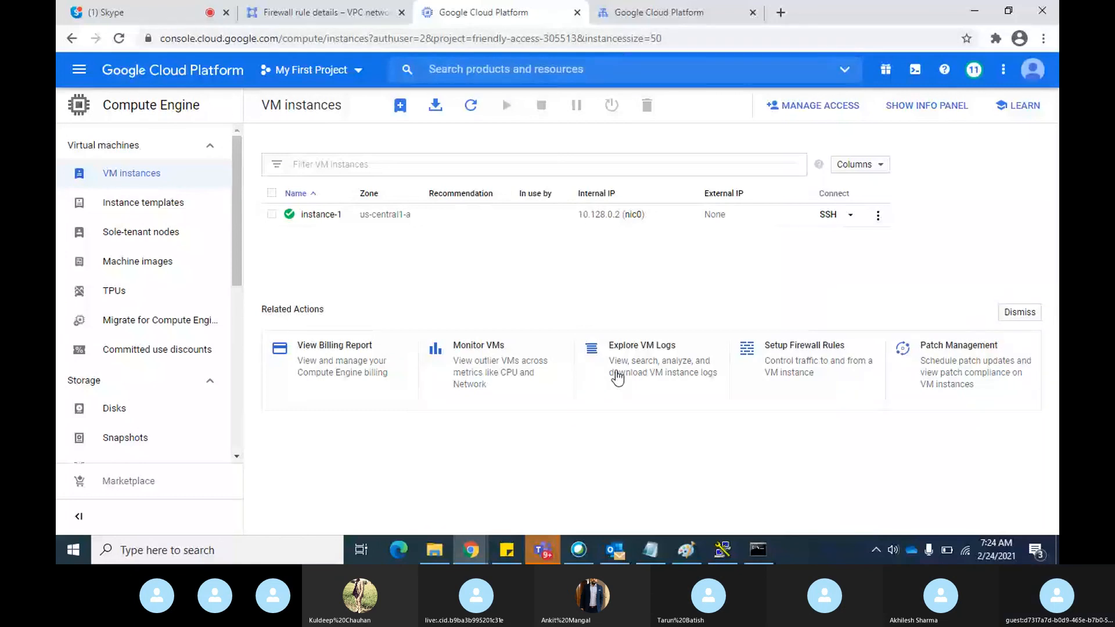
click(318, 16)
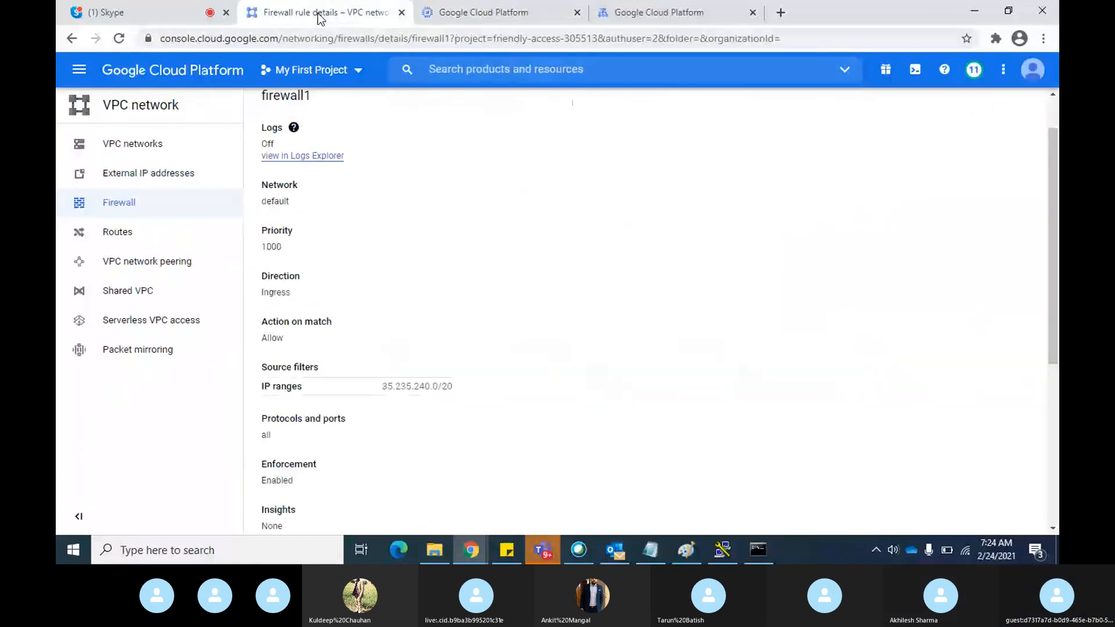
click(618, 17)
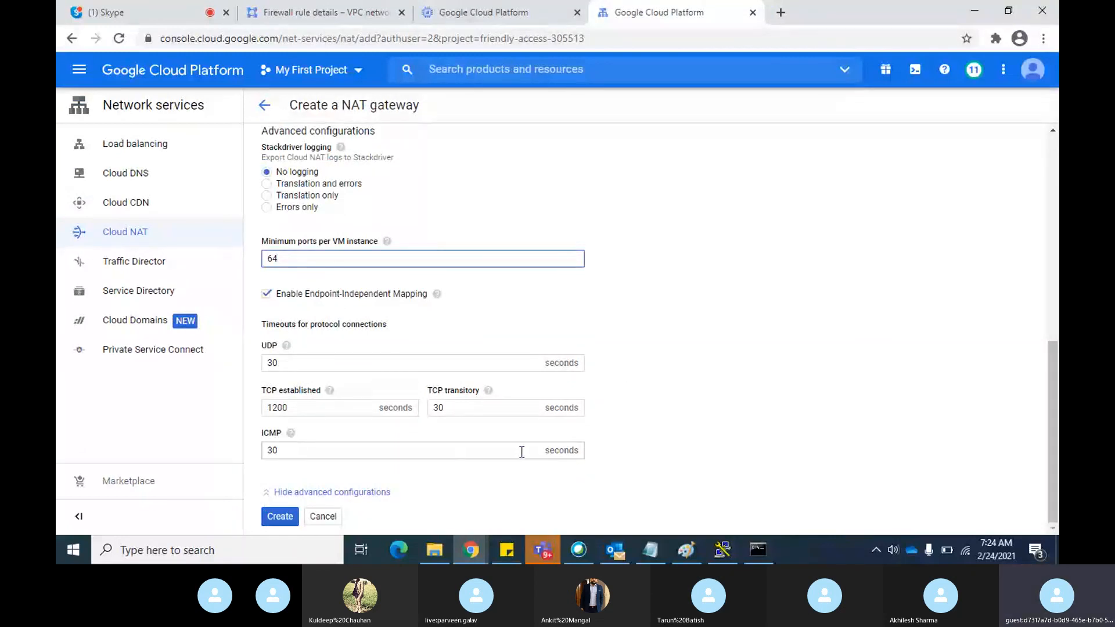
Review the NAT gateway form from the gateway name through the advanced configurations, and cancel it without creating a gateway
scroll(699, 458, up, 2)
scroll(699, 458, up, 6)
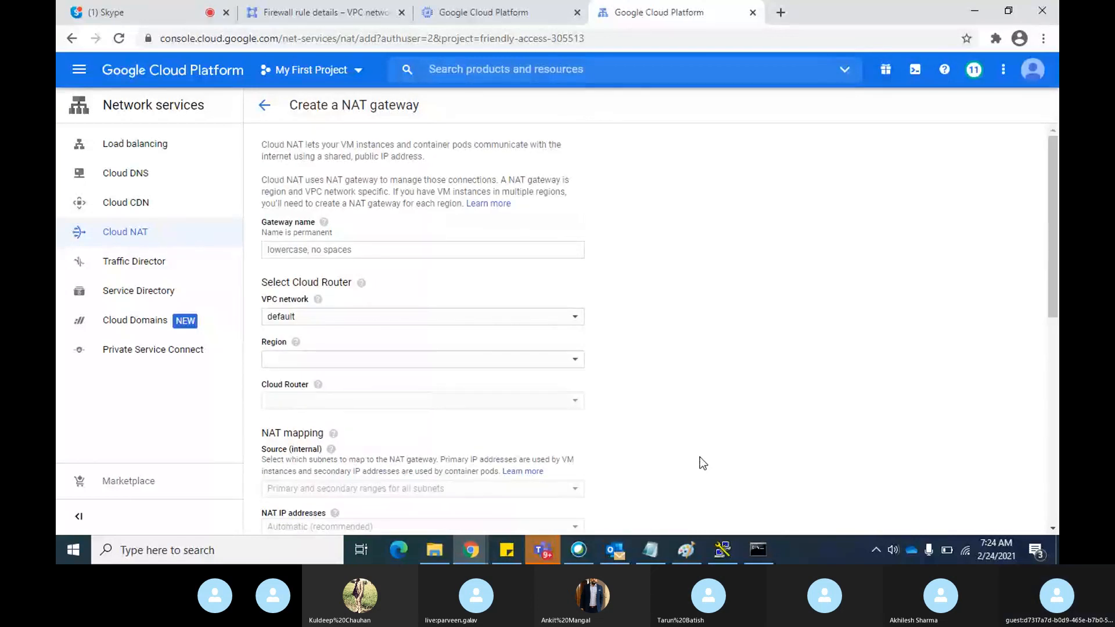
scroll(699, 457, down, 4)
scroll(699, 458, down, 1)
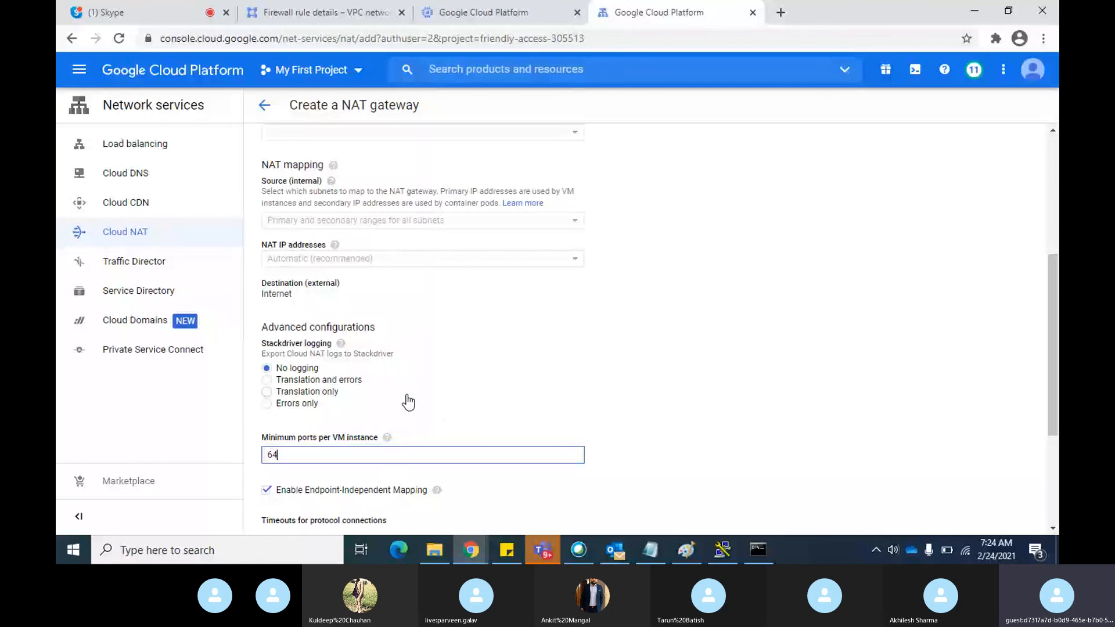
scroll(726, 365, down, 3)
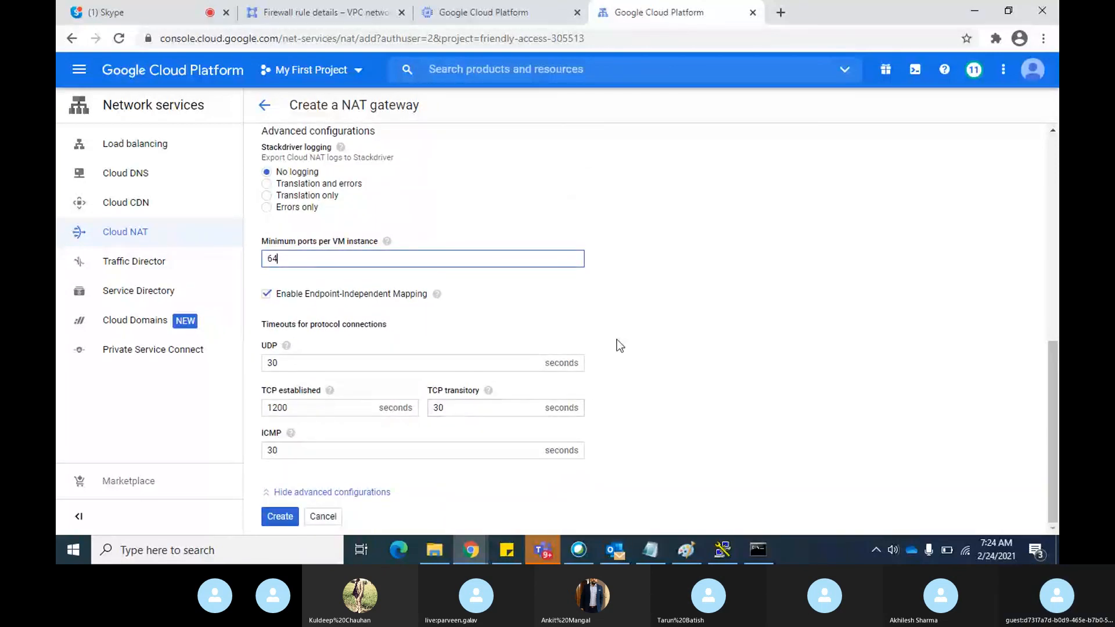
click(318, 517)
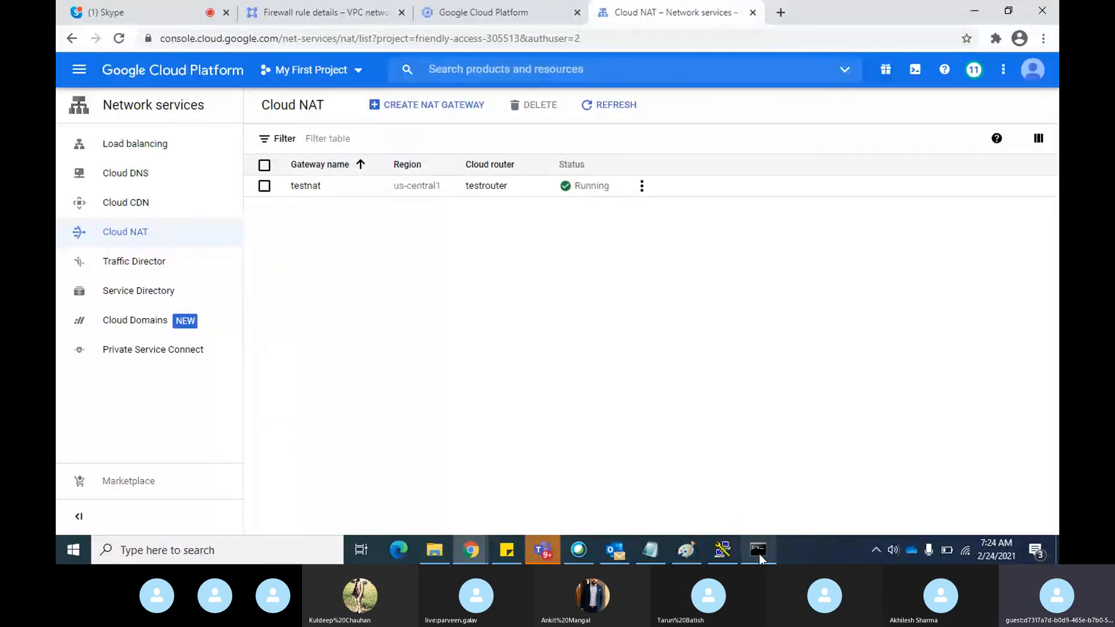
Switch to Paint to review the Identity aware proxy and Cloud Nat diagram, and go to Chrome's Skype call
mouse_move(759, 554)
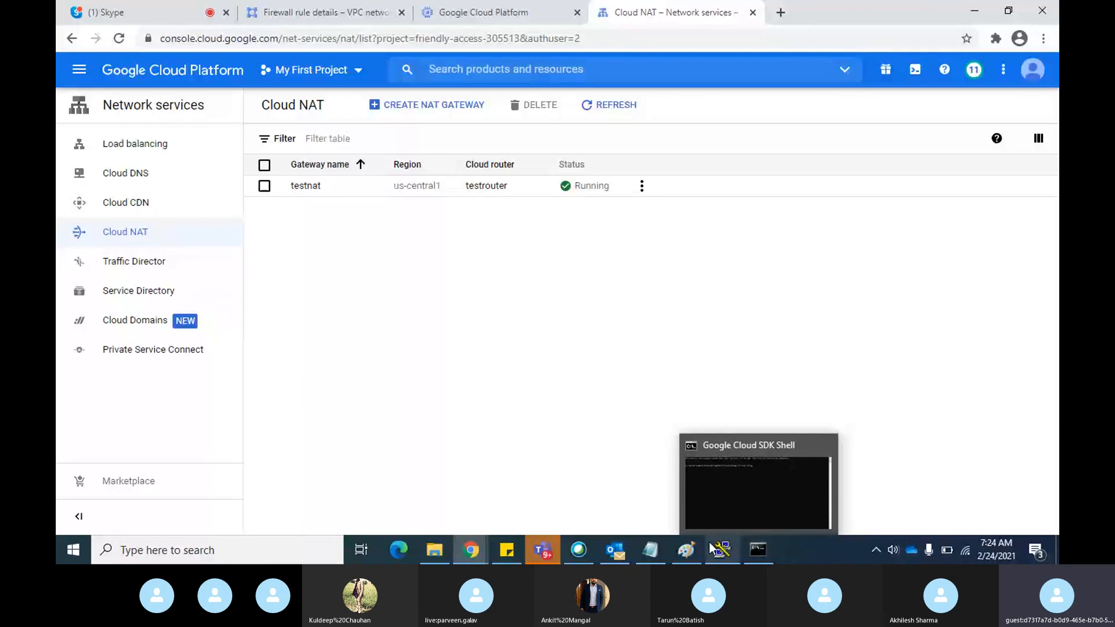
click(691, 549)
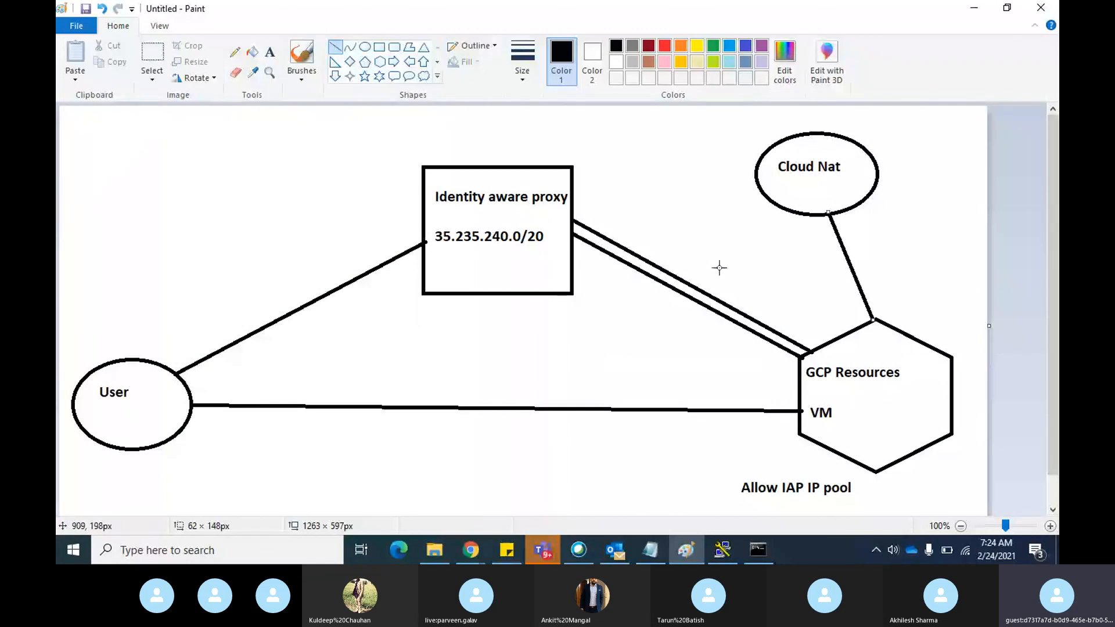
key(alt+Tab)
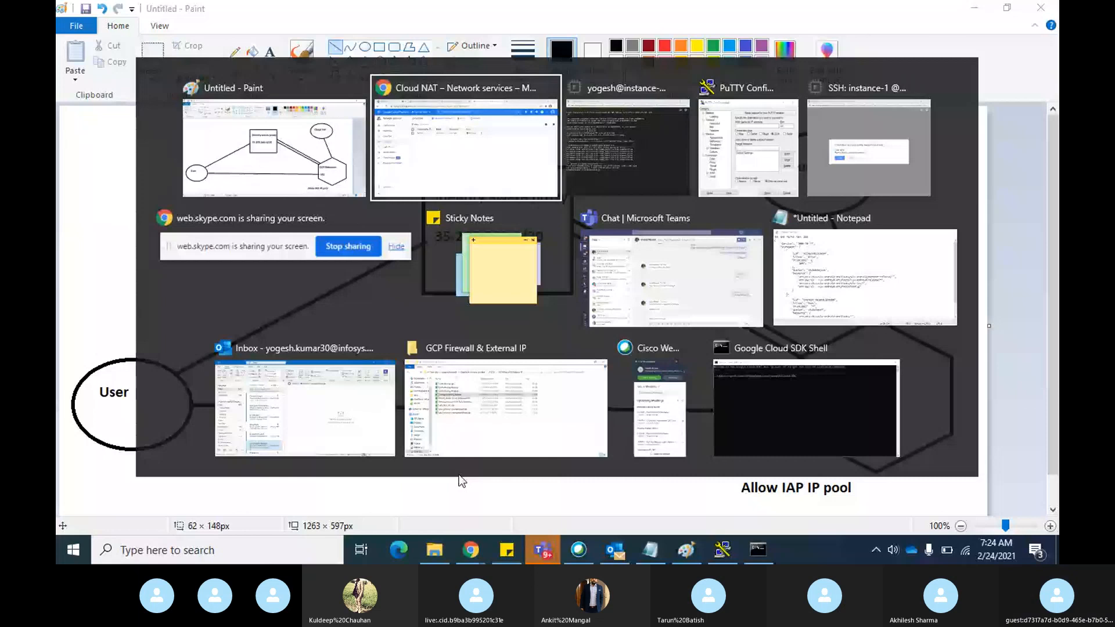
click(190, 243)
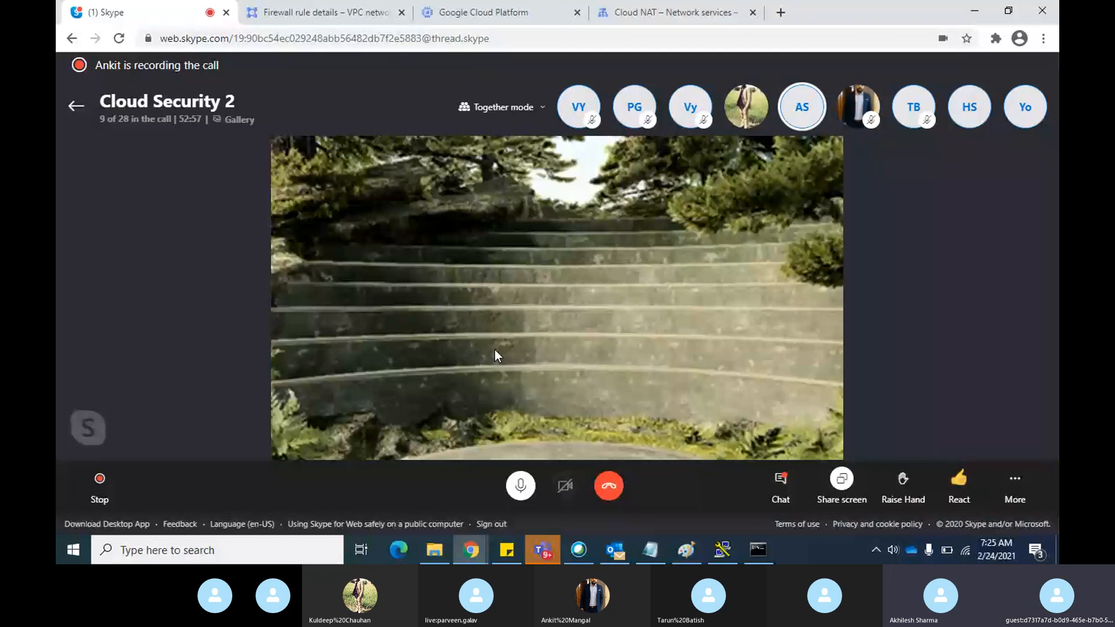
Review the firewall1 rule details and the VM instances page, and return to the Cloud NAT gateway list
click(307, 10)
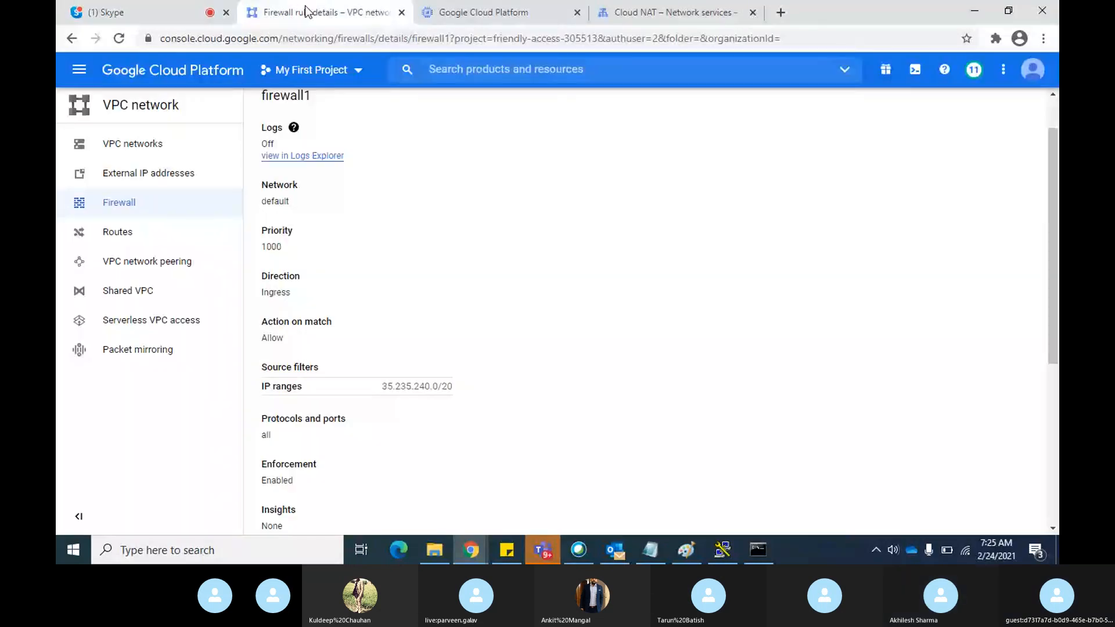
click(498, 19)
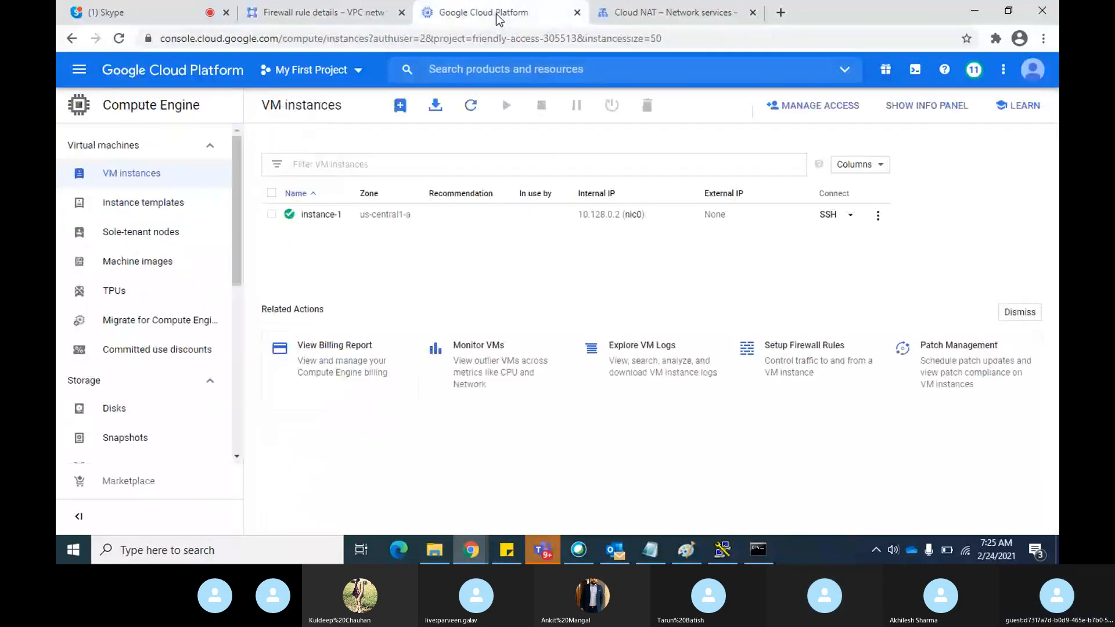
click(690, 12)
Search the console for "fire", open the VPC network Firewall page and start a new firewall rule
click(460, 69)
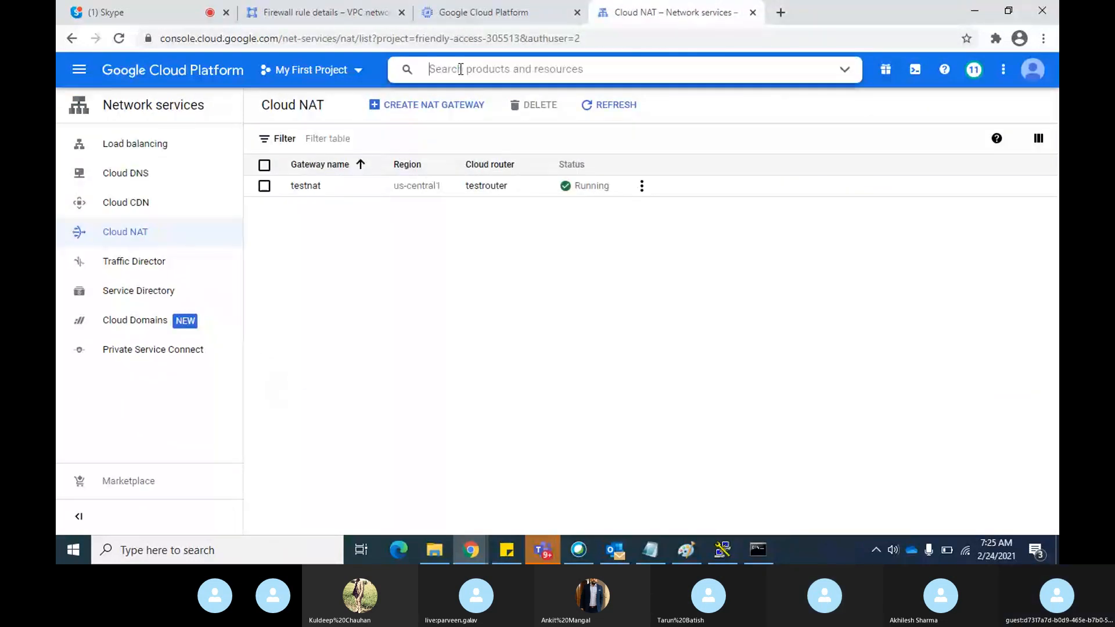
text(fire)
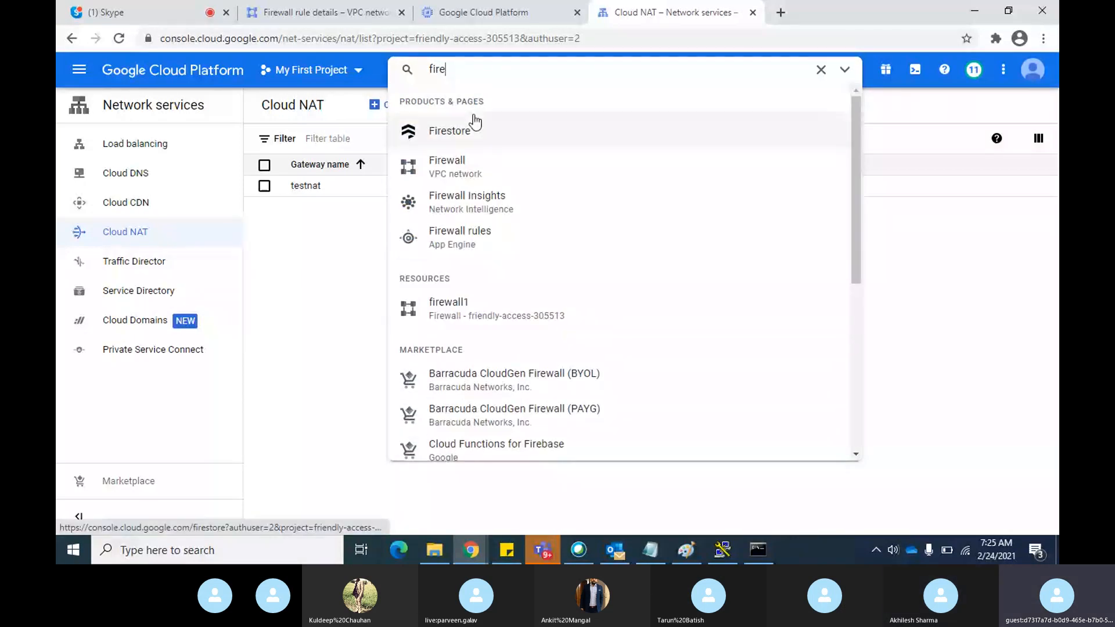
click(471, 167)
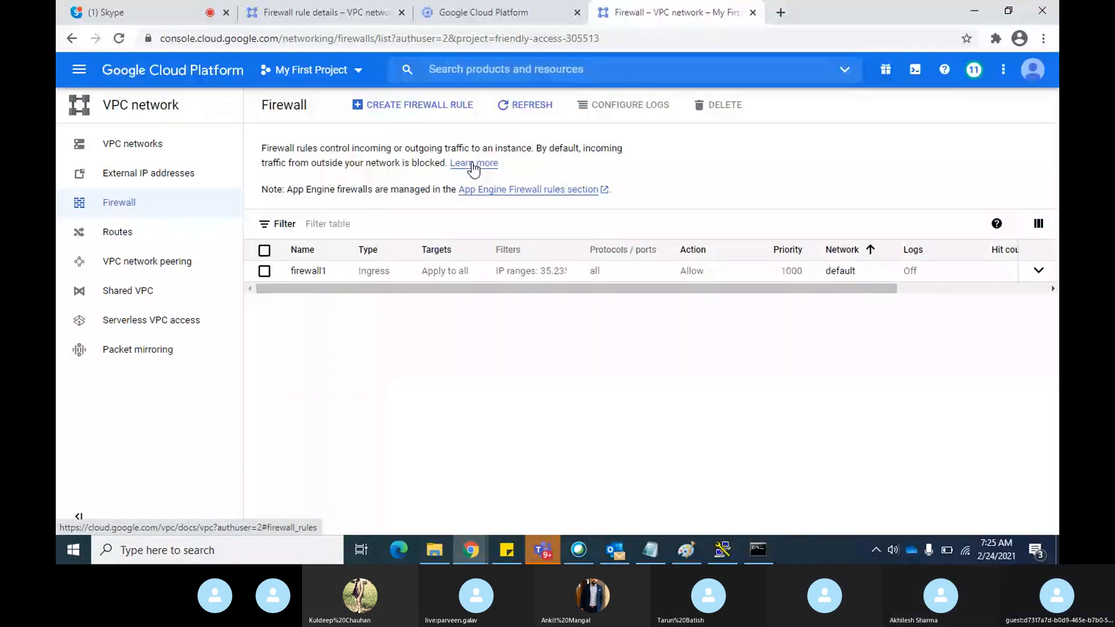
click(437, 108)
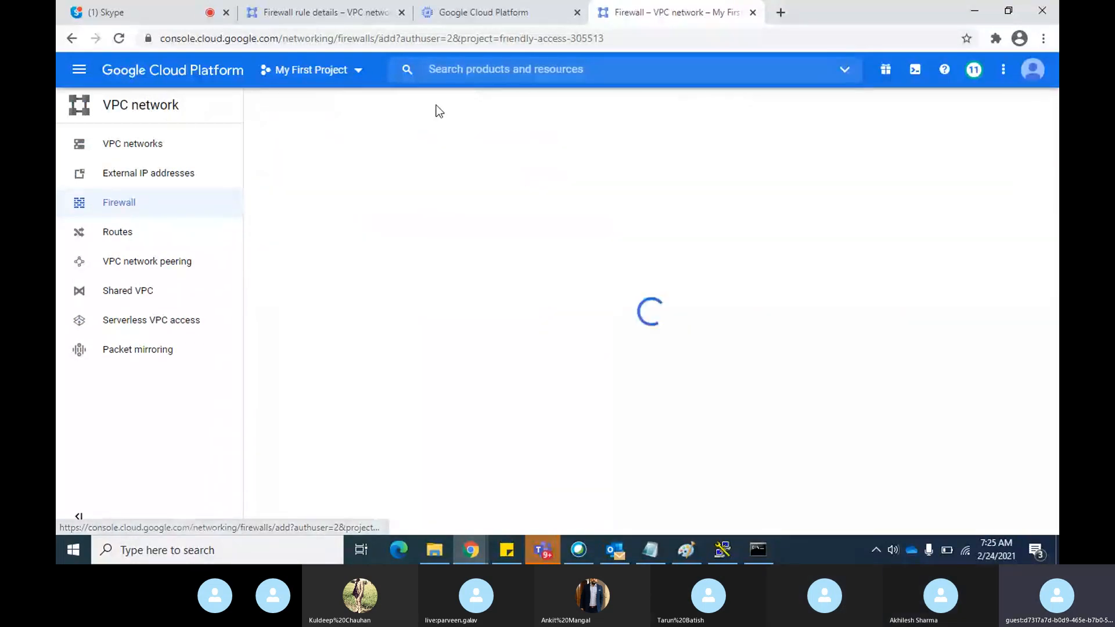